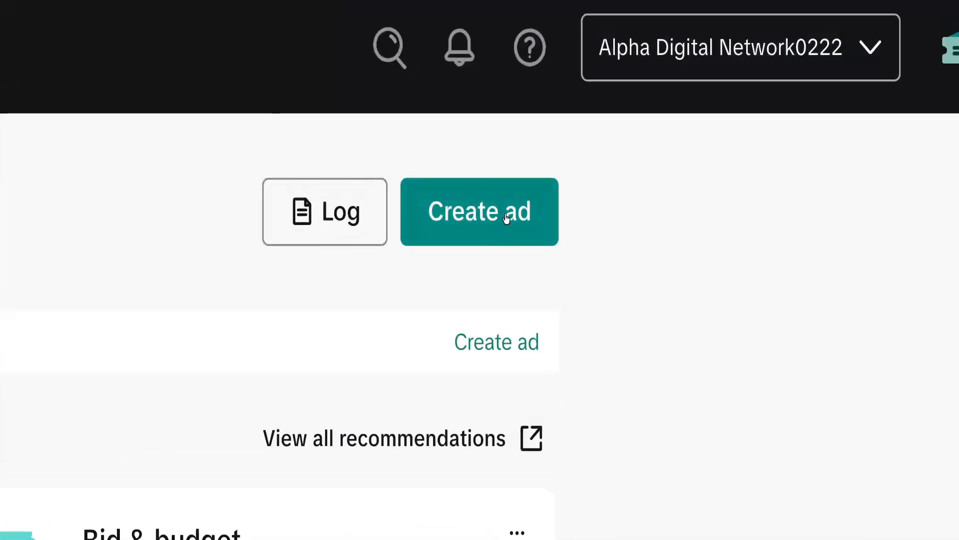
Start a new campaign and choose Lead generation as the advertising objective.
{"action": "left_click", "coordinate": [525, 213]}
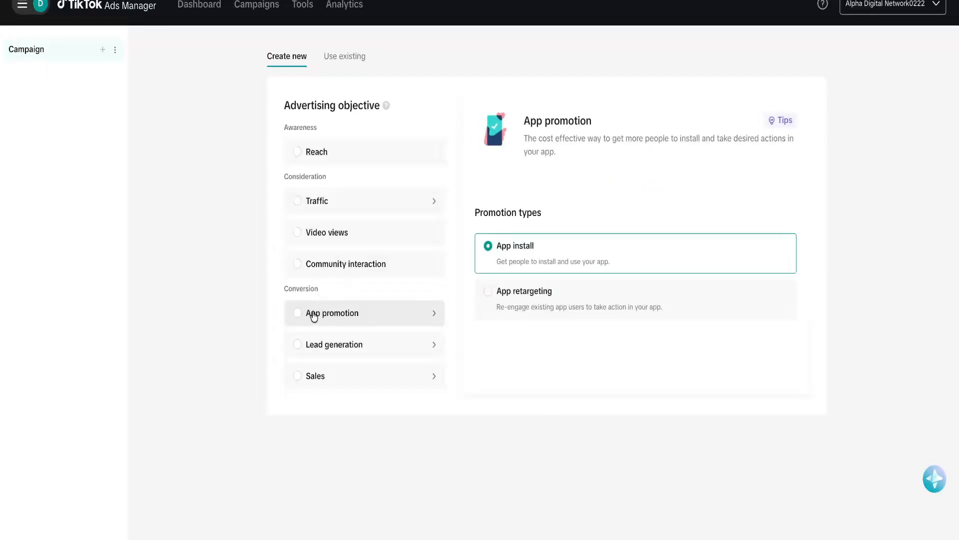
{"action": "left_click", "coordinate": [356, 345]}
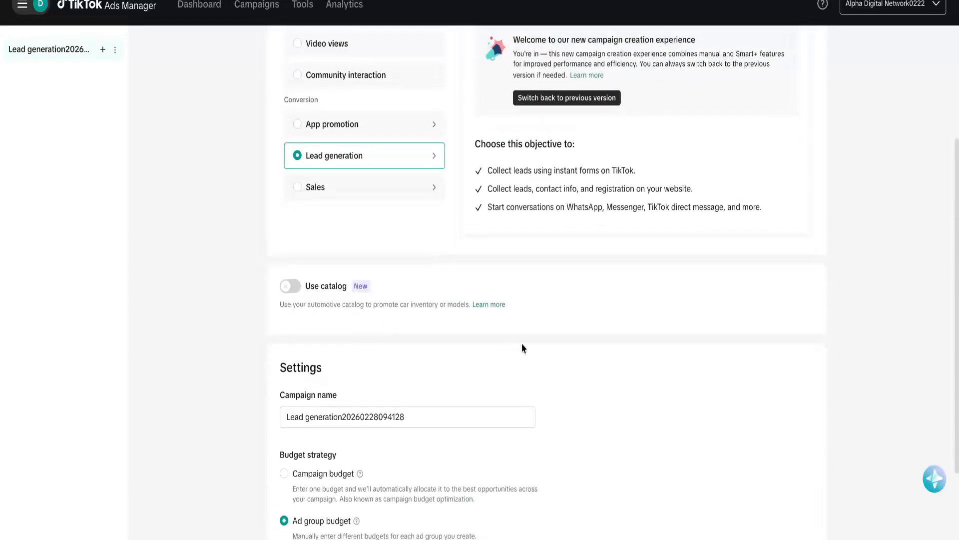
{"action": "scroll", "coordinate": [521, 348], "scroll_direction": "up", "scroll_amount": 4}
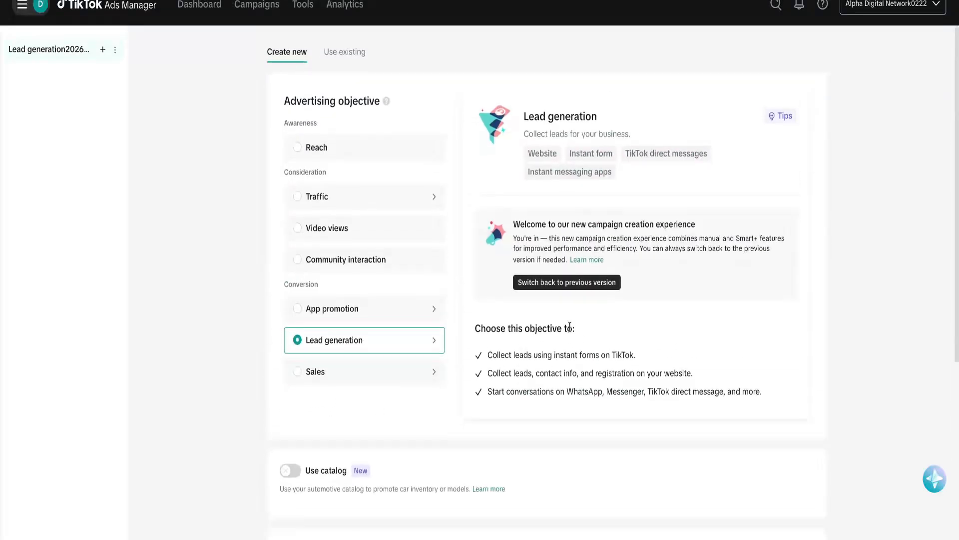
{"action": "scroll", "coordinate": [570, 320], "scroll_direction": "down", "scroll_amount": 3}
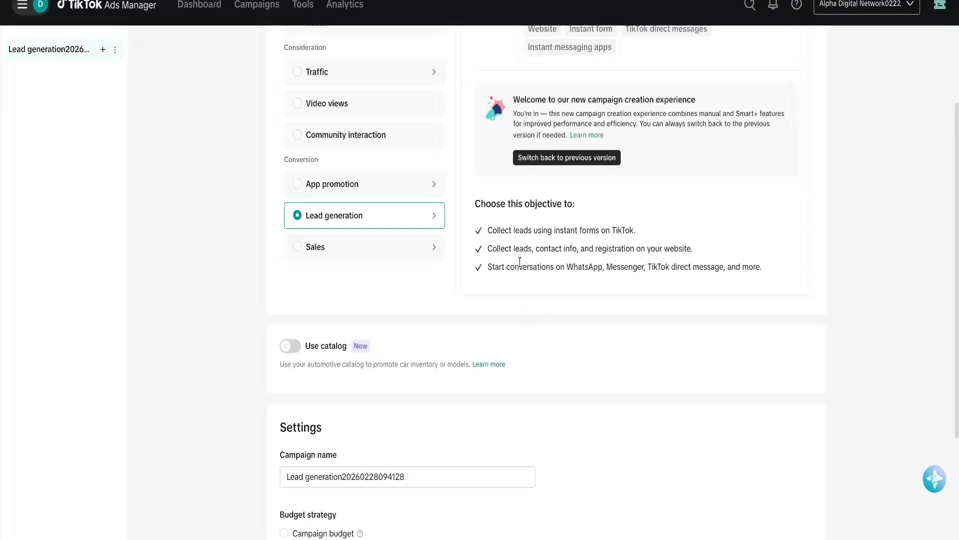
Rename the campaign to 'Best Lead generation', dropping the trailing date digits.
{"action": "scroll", "coordinate": [559, 308], "scroll_direction": "down", "scroll_amount": 4}
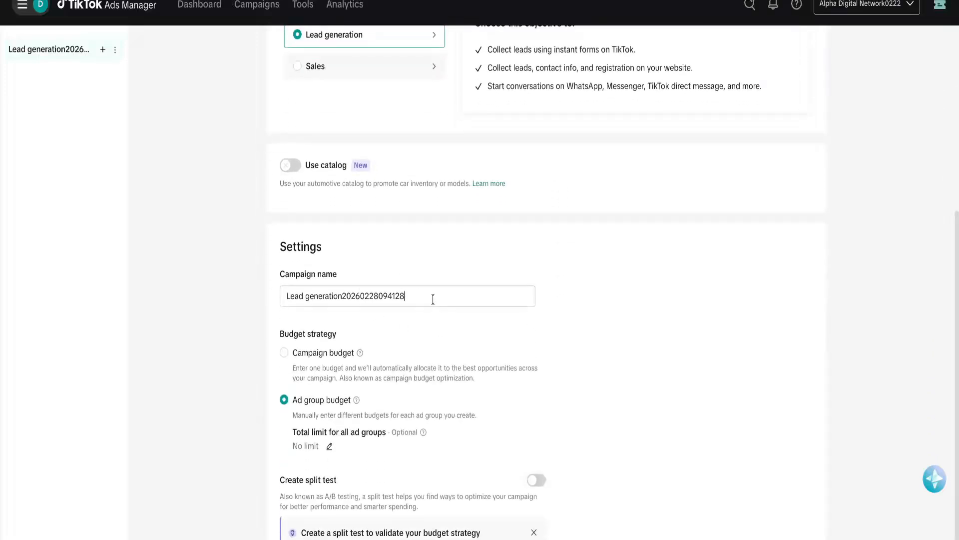
{"action": "triple_click", "coordinate": [433, 299]}
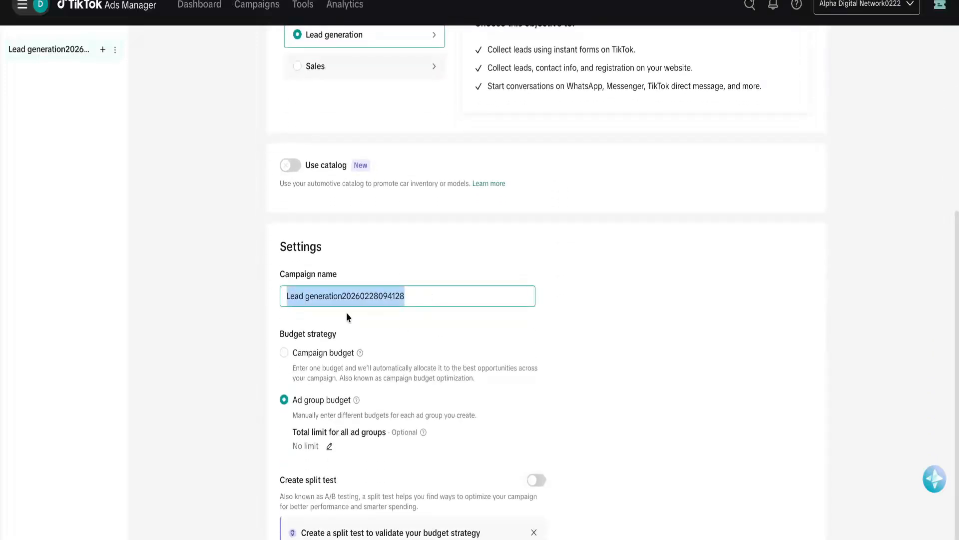
{"action": "left_click", "coordinate": [285, 298]}
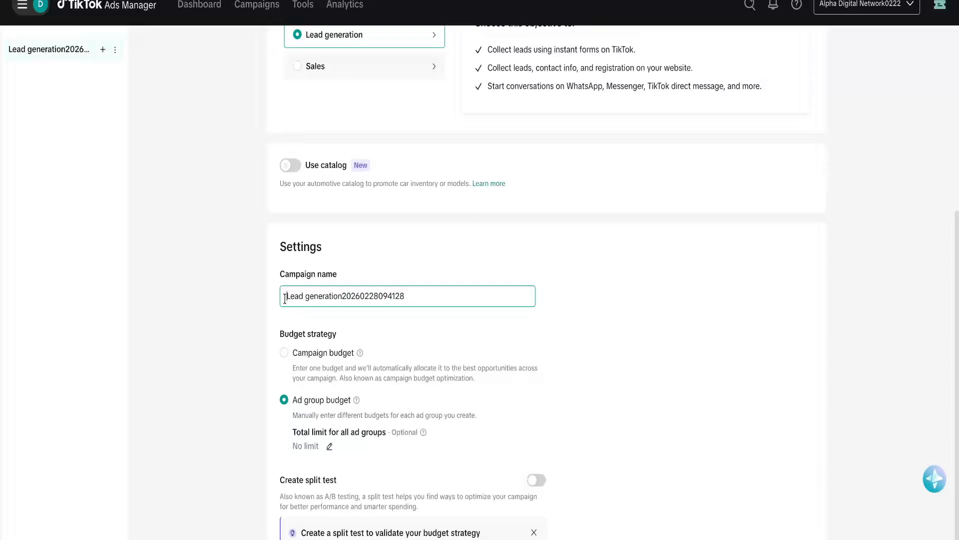
{"action": "type", "text": "Best"}
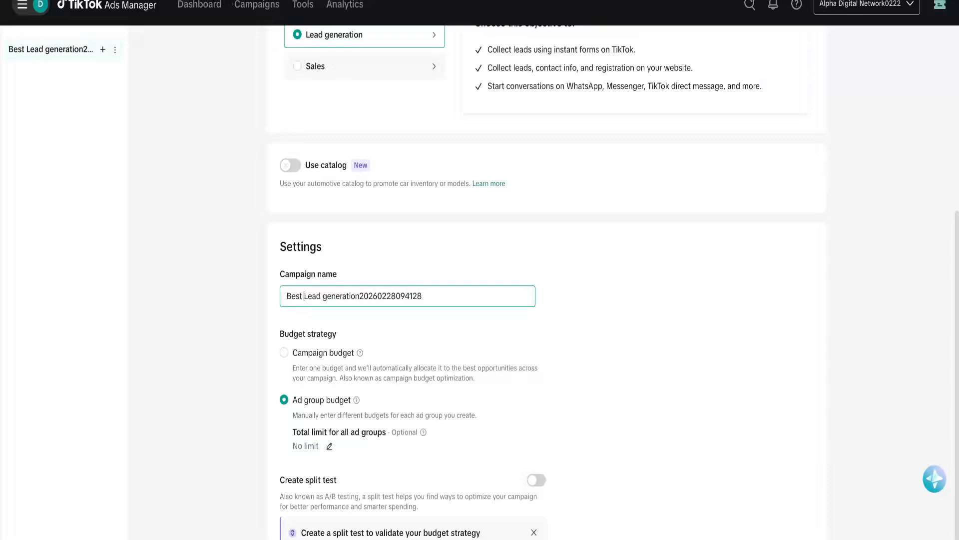
{"action": "left_click_drag", "start_coordinate": [438, 298], "coordinate": [369, 303]}
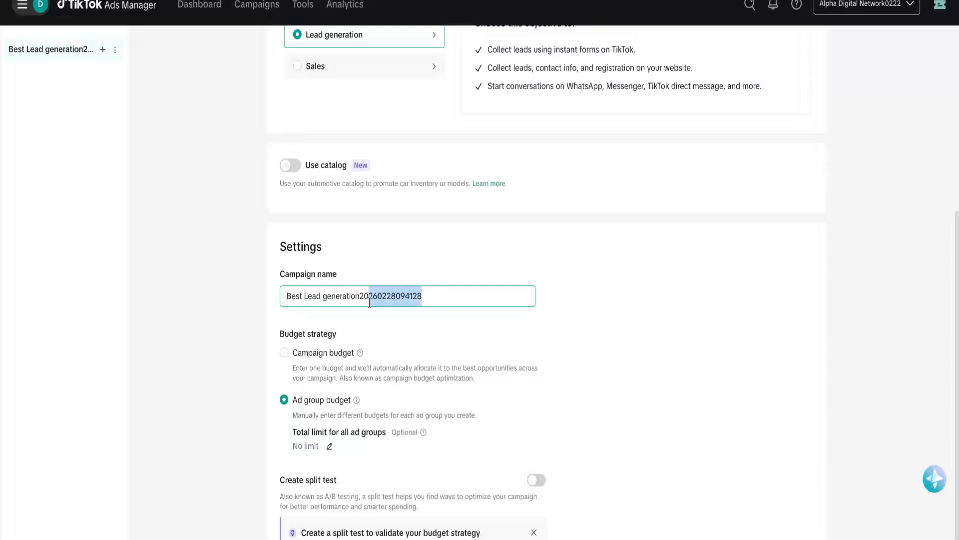
{"action": "key", "text": "BackSpace"}
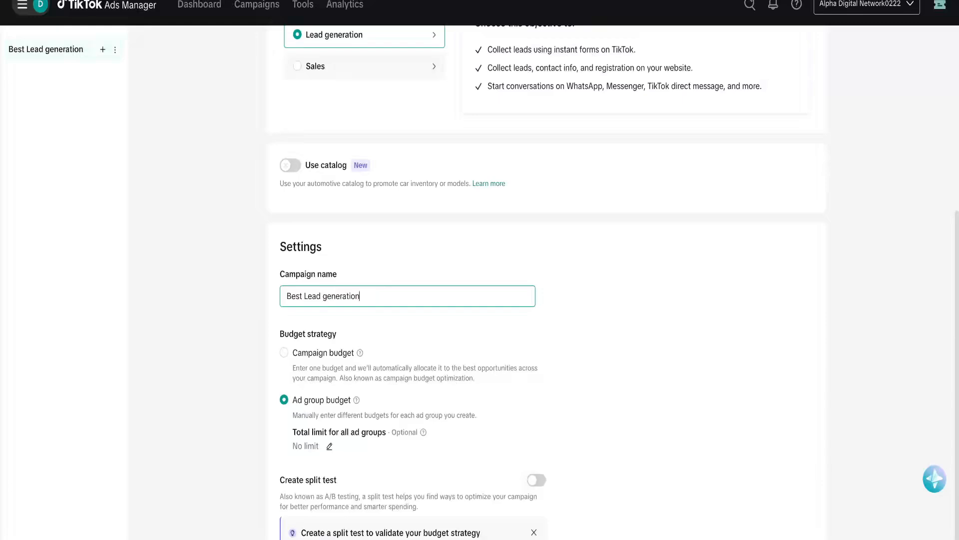
{"action": "left_click", "coordinate": [226, 358]}
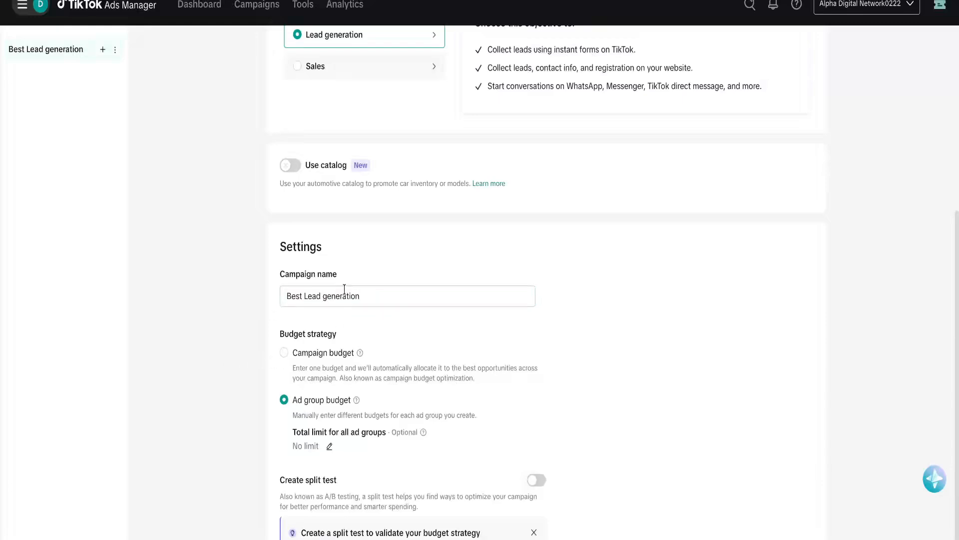
{"action": "scroll", "coordinate": [343, 287], "scroll_direction": "up", "scroll_amount": 6}
{"action": "scroll", "coordinate": [344, 287], "scroll_direction": "down", "scroll_amount": 8}
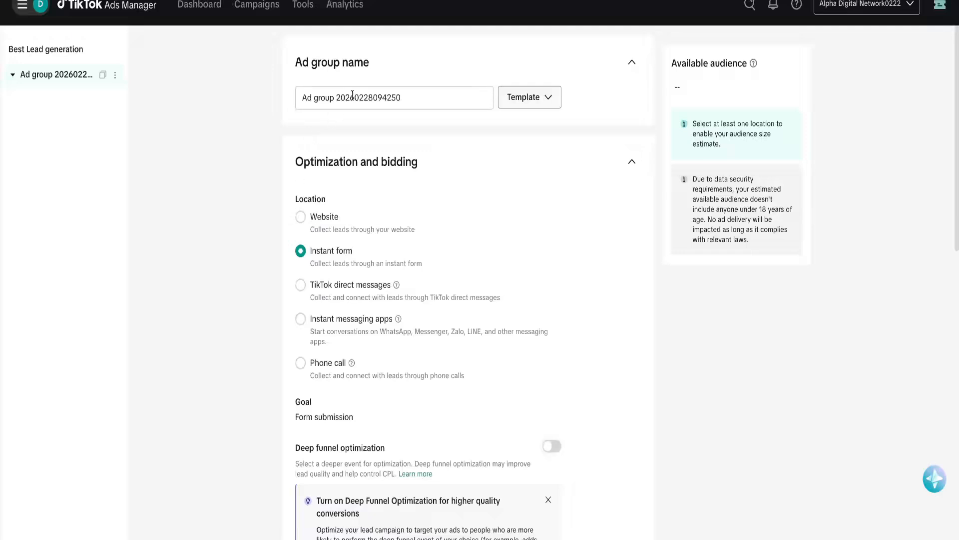
Rename the ad group to 'Best Ad group', removing the trailing date digits.
{"action": "left_click", "coordinate": [301, 97]}
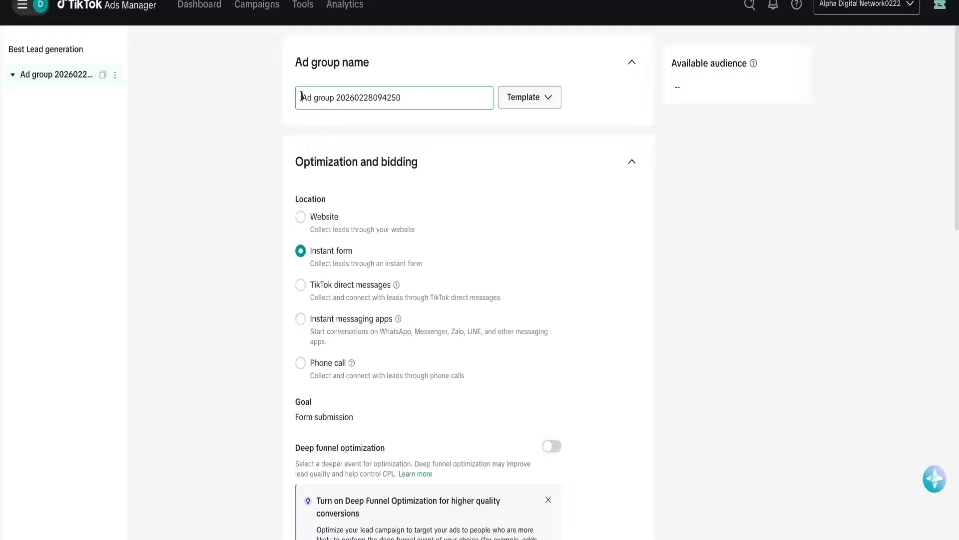
{"action": "type", "text": "Best"}
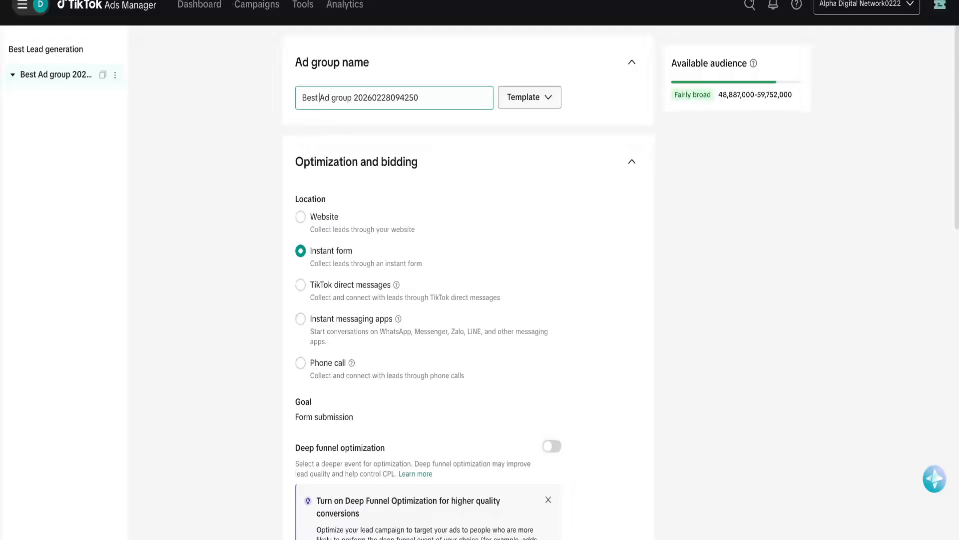
{"action": "left_click_drag", "start_coordinate": [428, 101], "coordinate": [365, 100]}
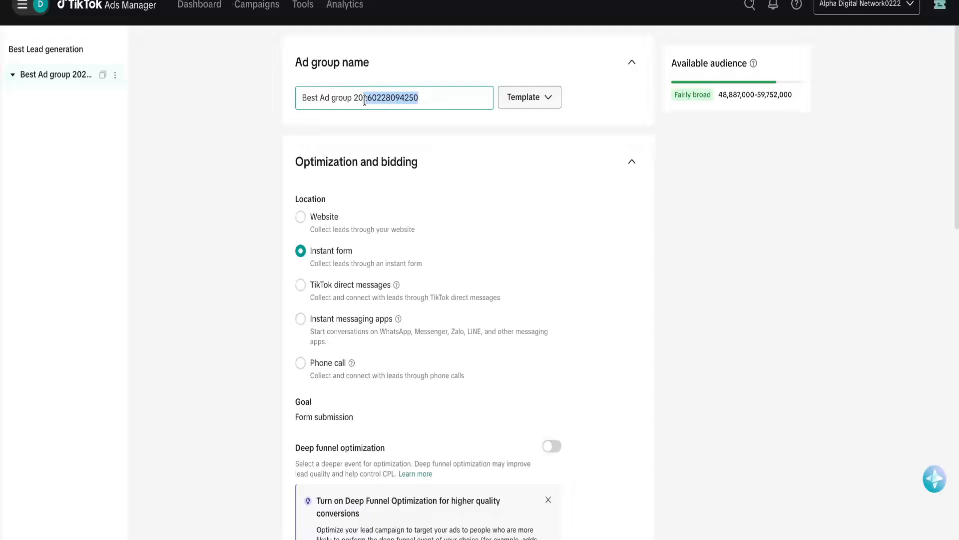
{"action": "key", "text": "BackSpace"}
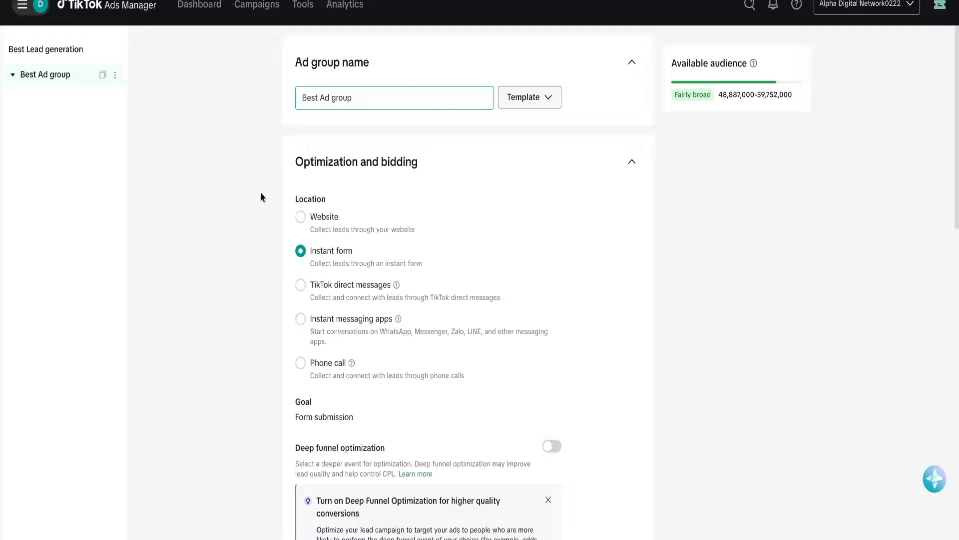
{"action": "left_click", "coordinate": [260, 196]}
{"action": "scroll", "coordinate": [351, 221], "scroll_direction": "down", "scroll_amount": 2}
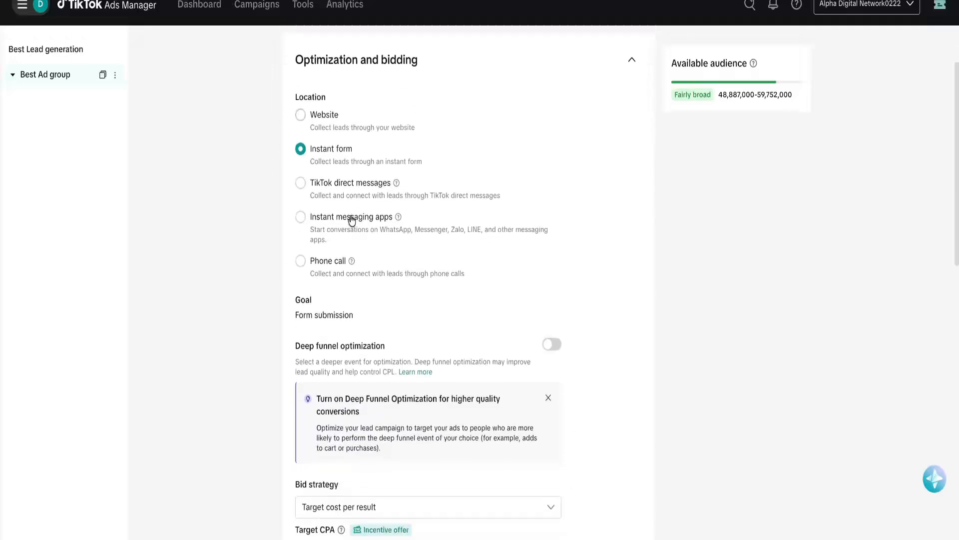
{"action": "scroll", "coordinate": [332, 322], "scroll_direction": "up", "scroll_amount": 1}
{"action": "scroll", "coordinate": [388, 179], "scroll_direction": "up", "scroll_amount": 5}
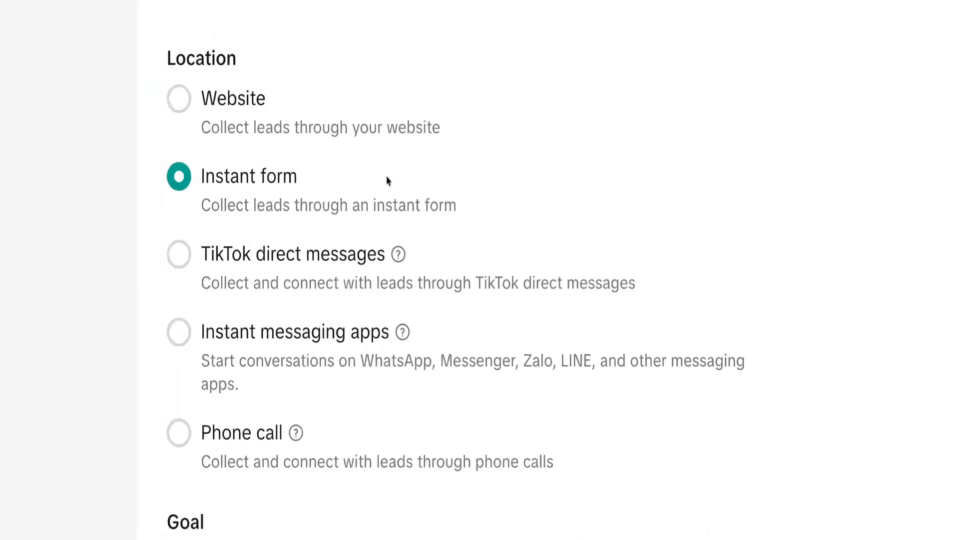
{"action": "scroll", "coordinate": [240, 209], "scroll_direction": "up", "scroll_amount": 1}
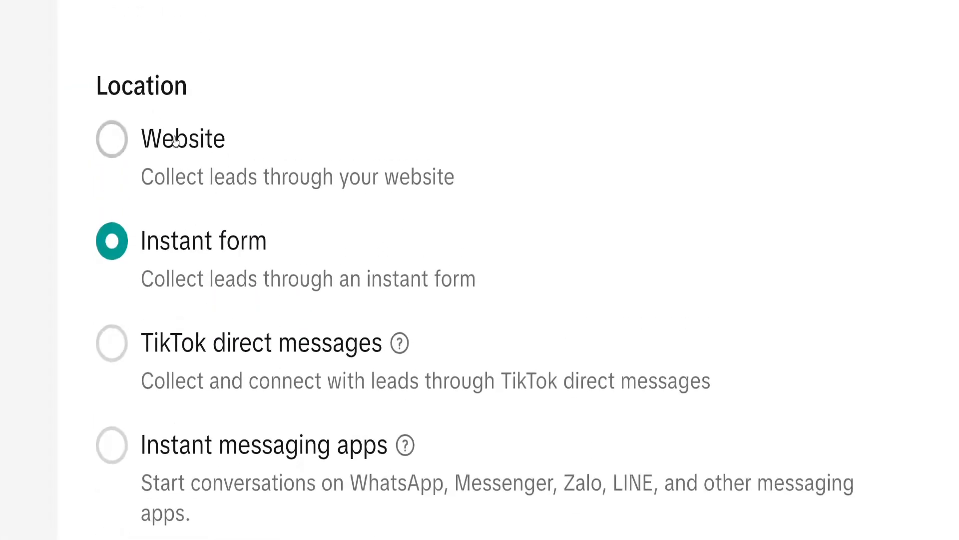
{"action": "scroll", "coordinate": [190, 196], "scroll_direction": "down", "scroll_amount": 1}
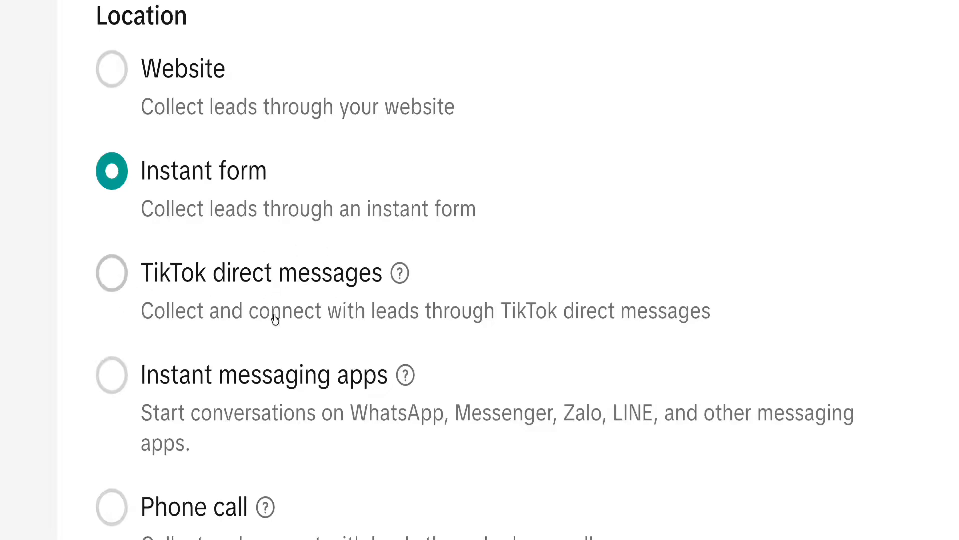
{"action": "scroll", "coordinate": [324, 302], "scroll_direction": "down", "scroll_amount": 1}
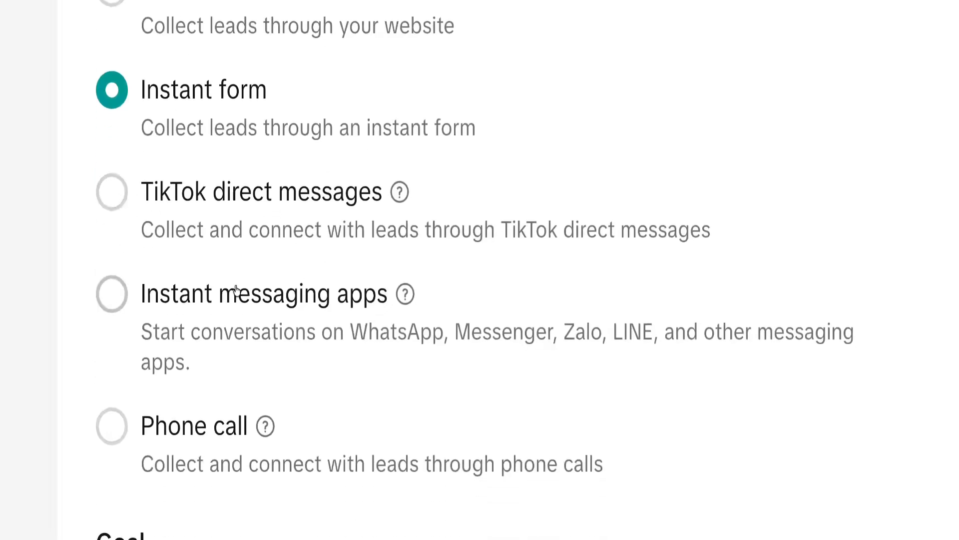
{"action": "scroll", "coordinate": [189, 295], "scroll_direction": "down", "scroll_amount": 15}
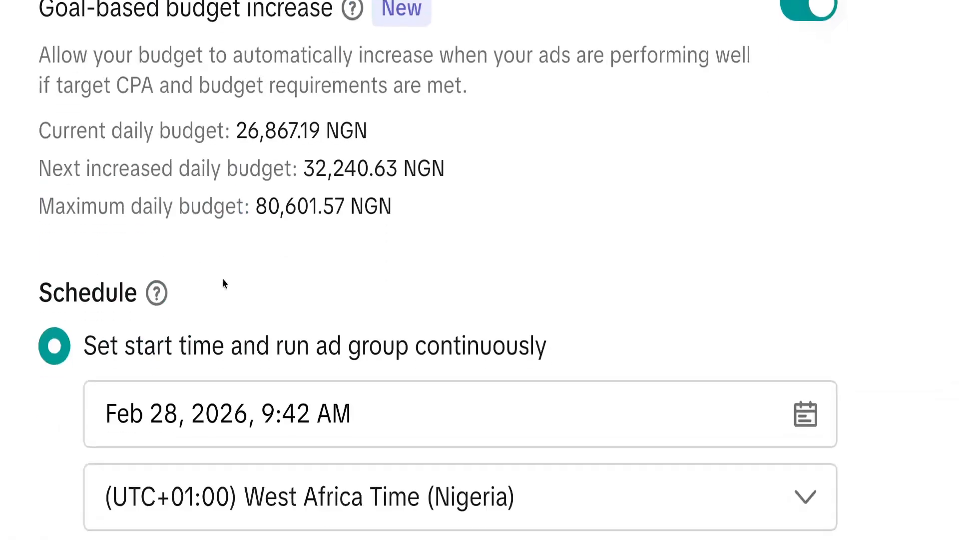
{"action": "scroll", "coordinate": [224, 284], "scroll_direction": "up", "scroll_amount": 10}
{"action": "scroll", "coordinate": [223, 284], "scroll_direction": "up", "scroll_amount": 10}
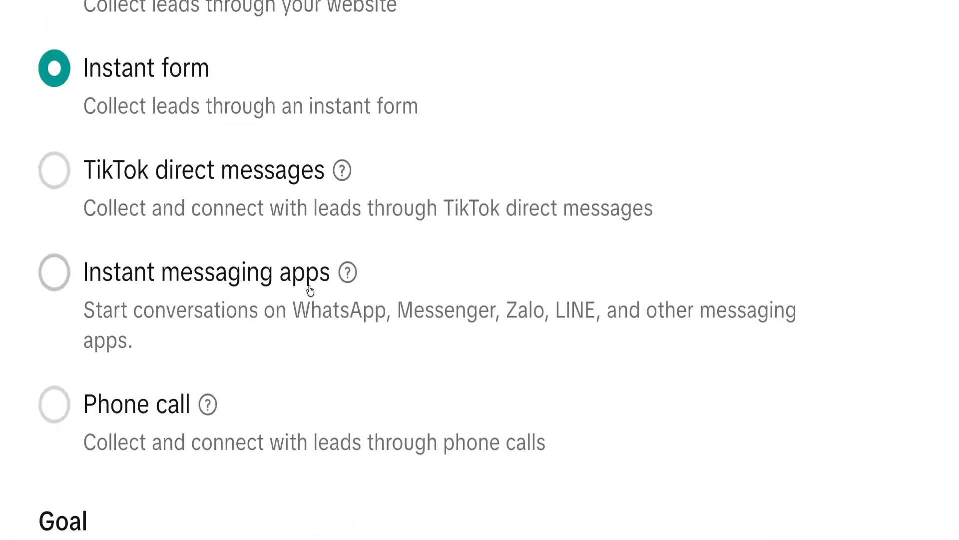
Collect leads through Instant messaging apps with Conversations as the optimization goal.
{"action": "left_click", "coordinate": [56, 273]}
{"action": "scroll", "coordinate": [217, 319], "scroll_direction": "down", "scroll_amount": 1}
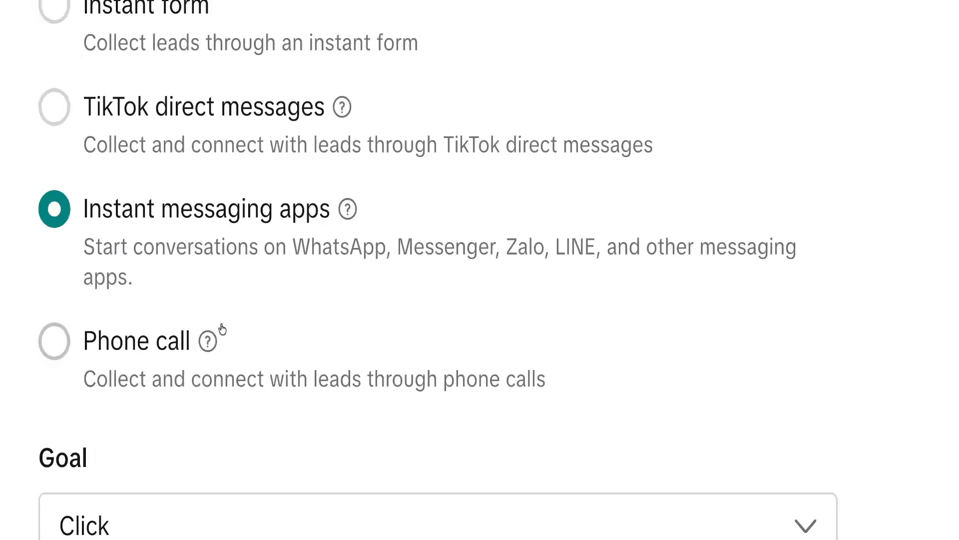
{"action": "scroll", "coordinate": [229, 332], "scroll_direction": "down", "scroll_amount": 3}
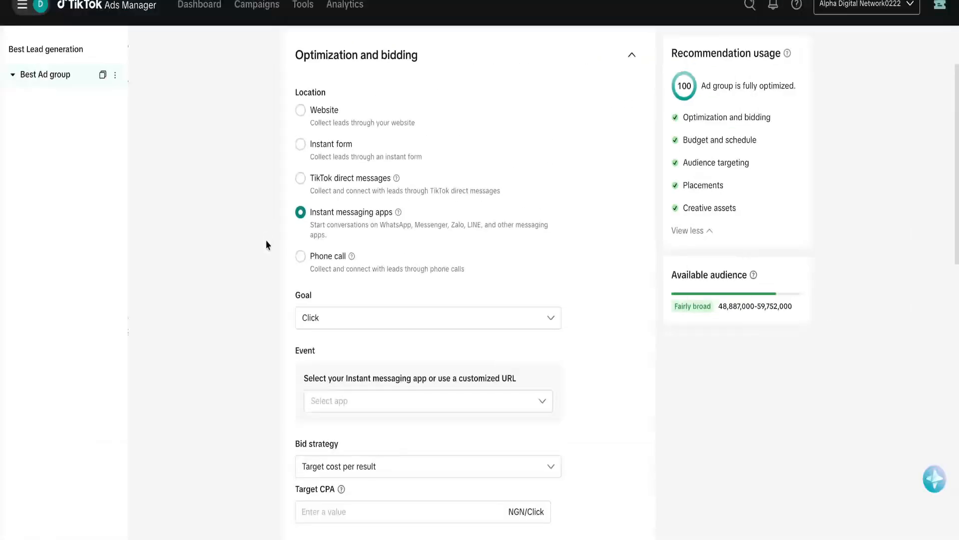
{"action": "left_click", "coordinate": [346, 324]}
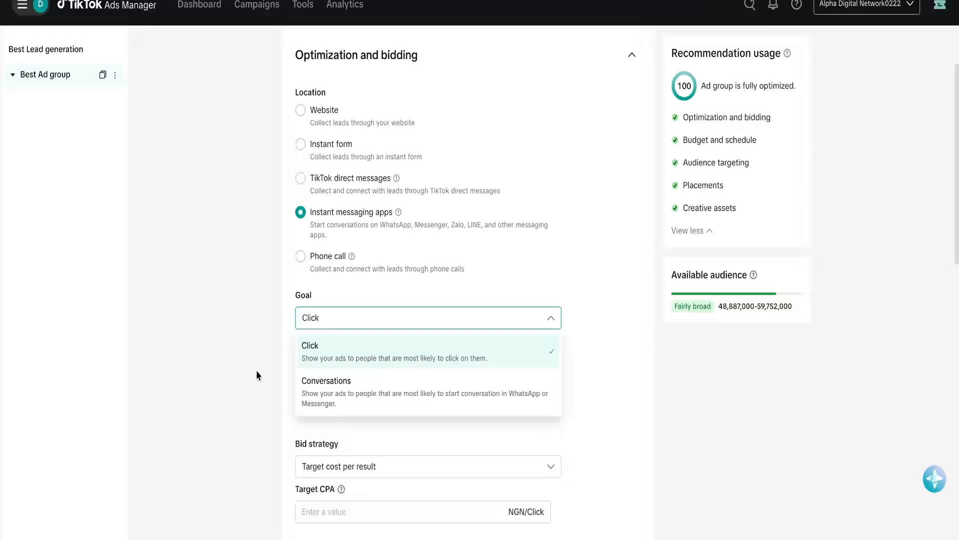
{"action": "left_click", "coordinate": [342, 385]}
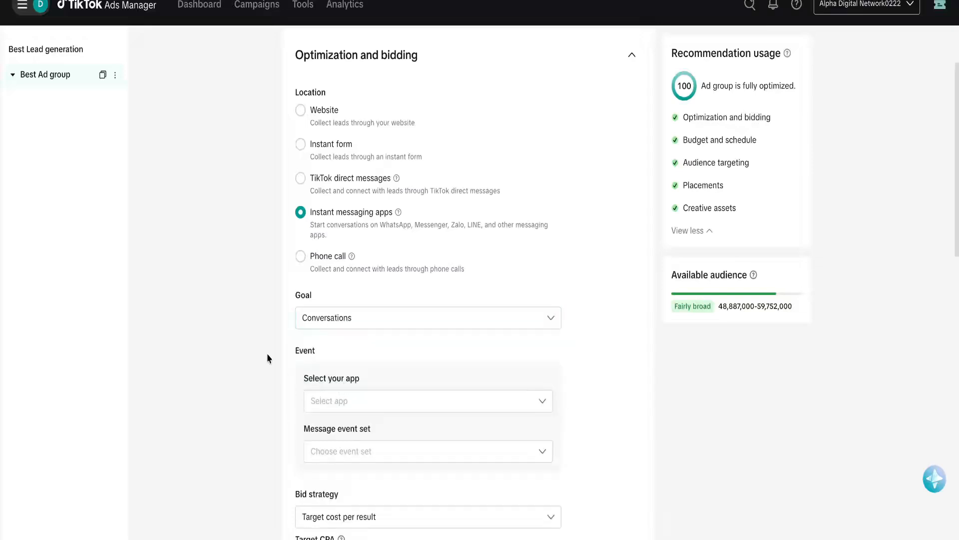
Check the Message event set list and close it without choosing one.
{"action": "scroll", "coordinate": [300, 365], "scroll_direction": "down", "scroll_amount": 2}
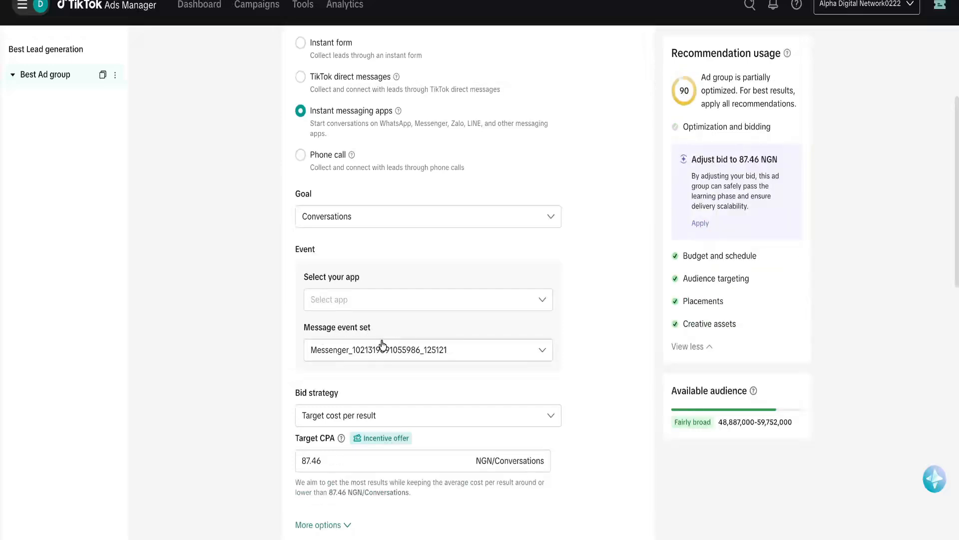
{"action": "left_click", "coordinate": [463, 357]}
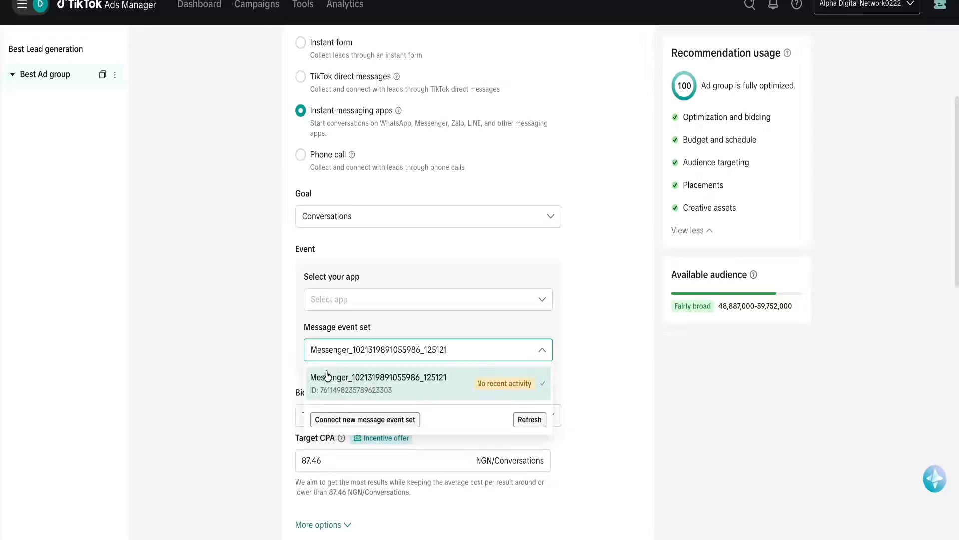
{"action": "left_click", "coordinate": [257, 342]}
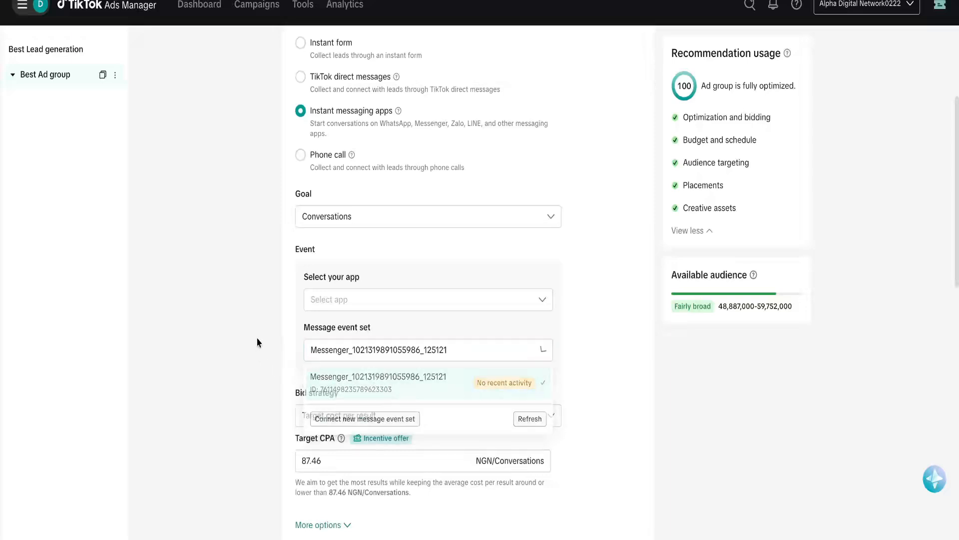
Choose WhatsApp as the messaging app and enter the business's Nigerian (+234) phone number.
{"action": "left_click", "coordinate": [366, 299]}
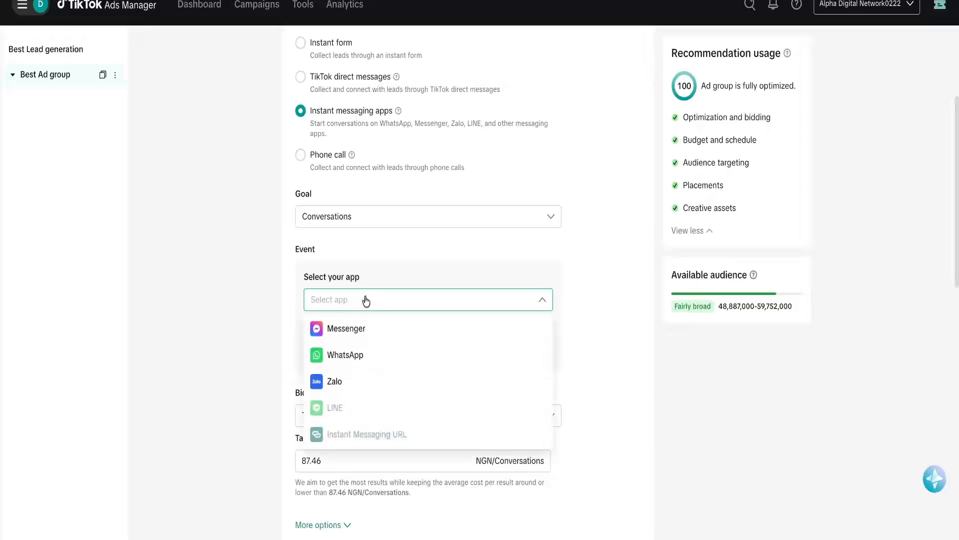
{"action": "left_click", "coordinate": [344, 354]}
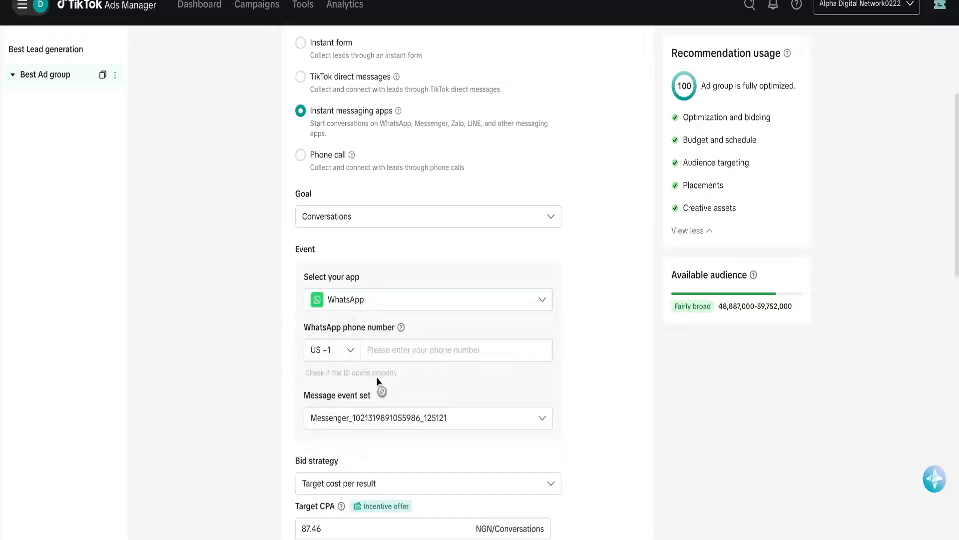
{"action": "left_click", "coordinate": [349, 350]}
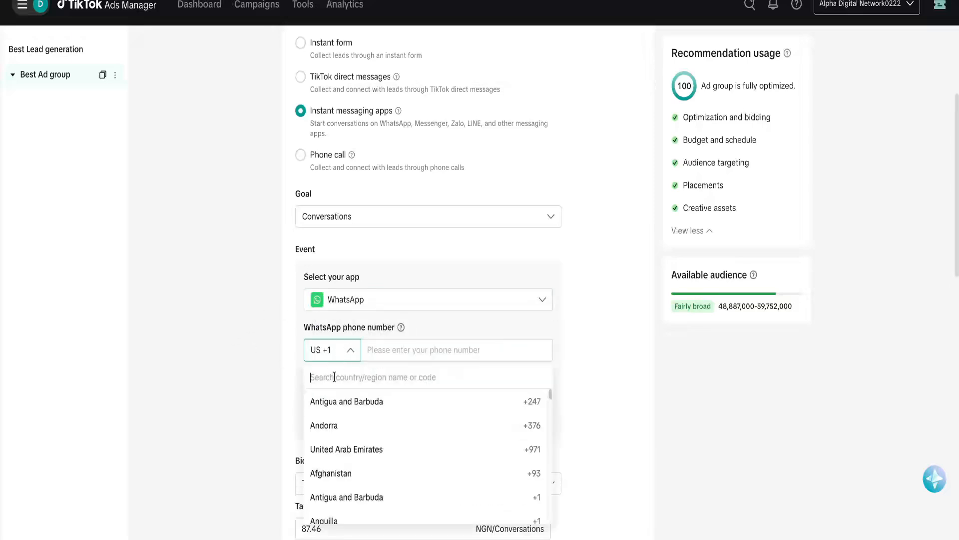
{"action": "type", "text": "nig"}
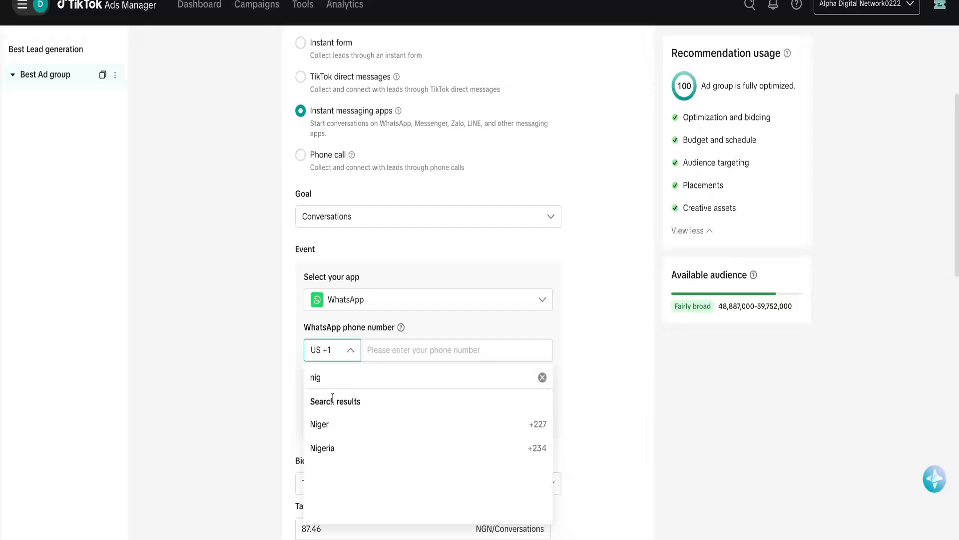
{"action": "left_click", "coordinate": [337, 449]}
{"action": "left_click", "coordinate": [417, 346]}
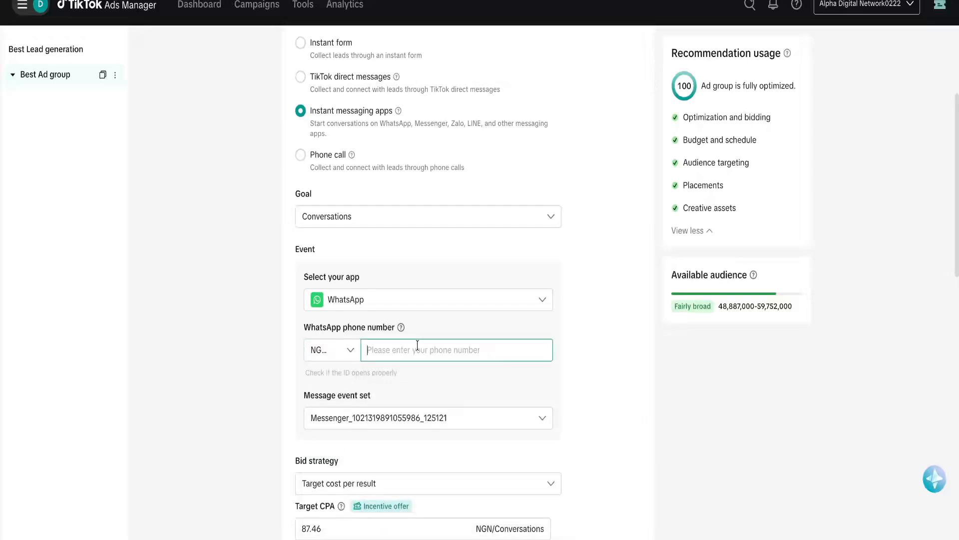
{"action": "left_click", "coordinate": [614, 400]}
Check the Message event set list, find it empty, and dismiss it.
{"action": "scroll", "coordinate": [605, 409], "scroll_direction": "down", "scroll_amount": 2}
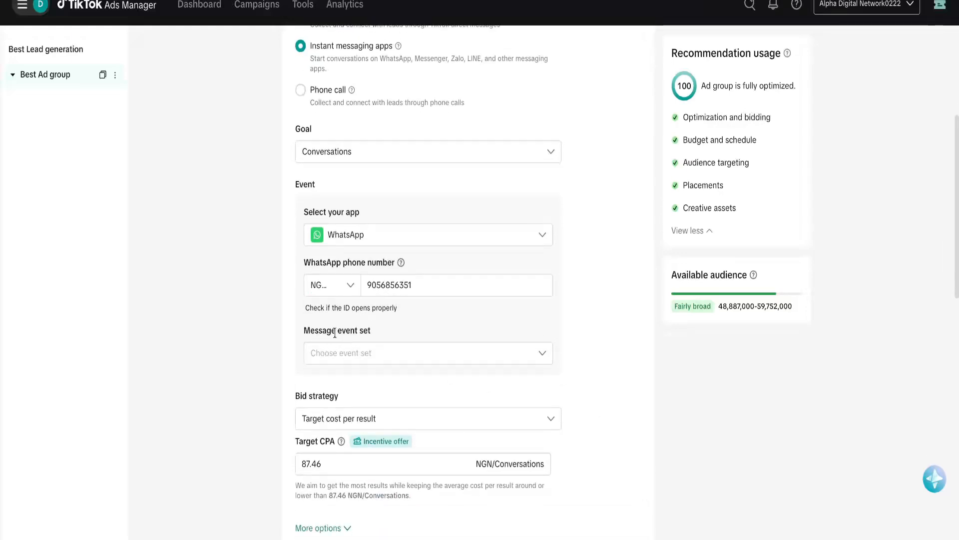
{"action": "left_click", "coordinate": [397, 357]}
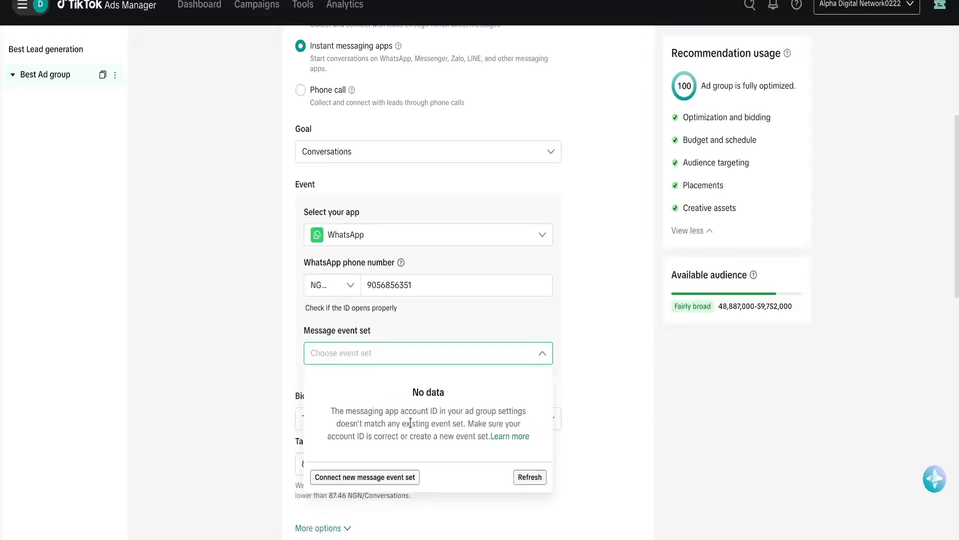
{"action": "left_click", "coordinate": [249, 359]}
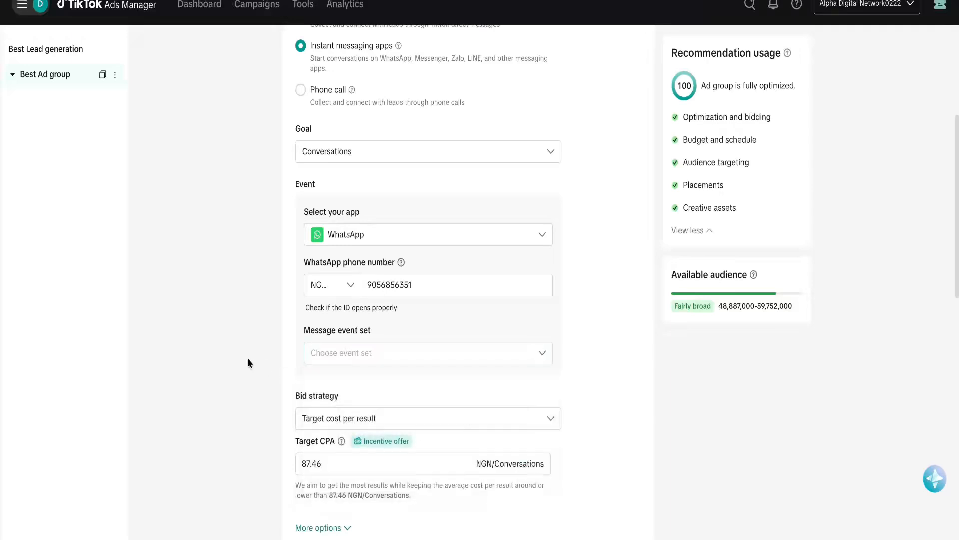
Switch the ad group's optimisation goal from Conversations to Click.
{"action": "left_click", "coordinate": [355, 156]}
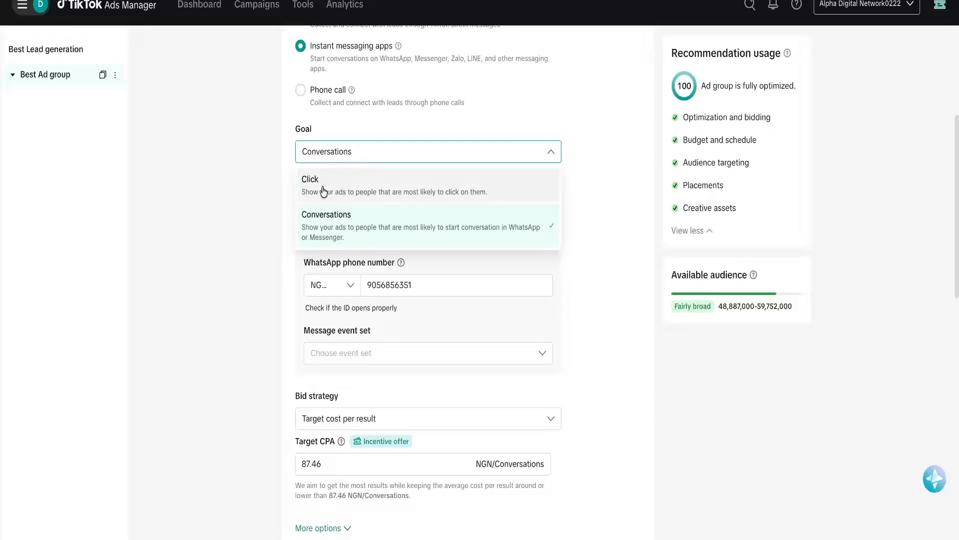
{"action": "left_click", "coordinate": [340, 191]}
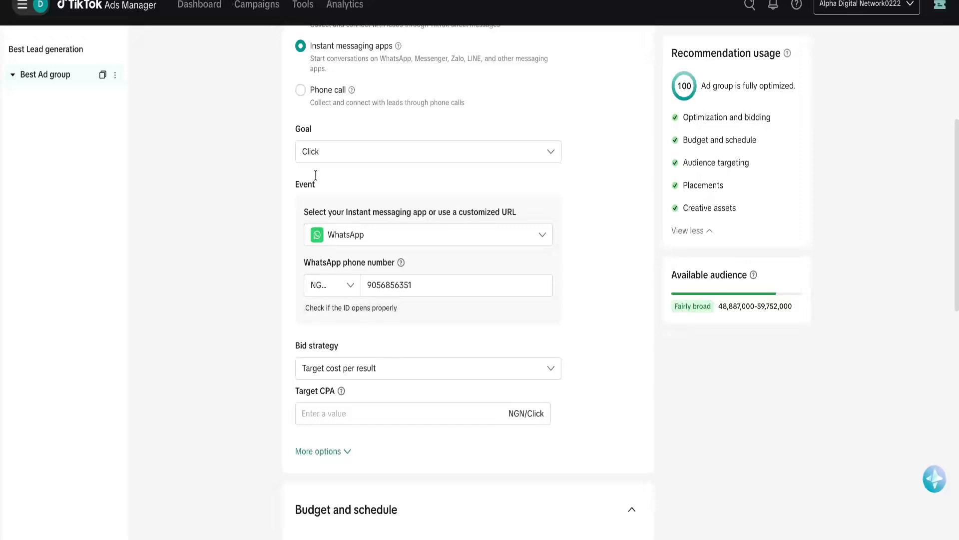
{"action": "scroll", "coordinate": [269, 229], "scroll_direction": "down", "scroll_amount": 2}
{"action": "scroll", "coordinate": [306, 221], "scroll_direction": "up", "scroll_amount": 3}
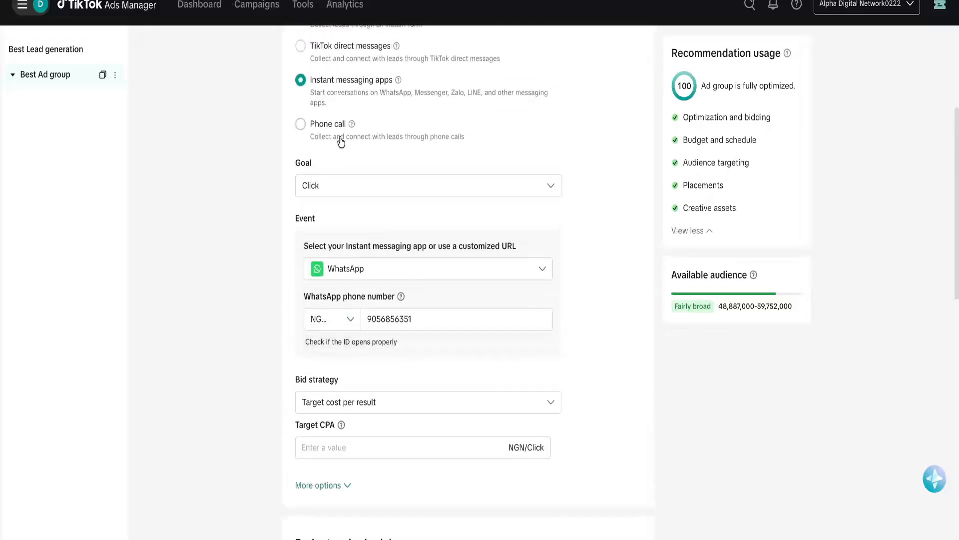
{"action": "scroll", "coordinate": [317, 293], "scroll_direction": "down", "scroll_amount": 2}
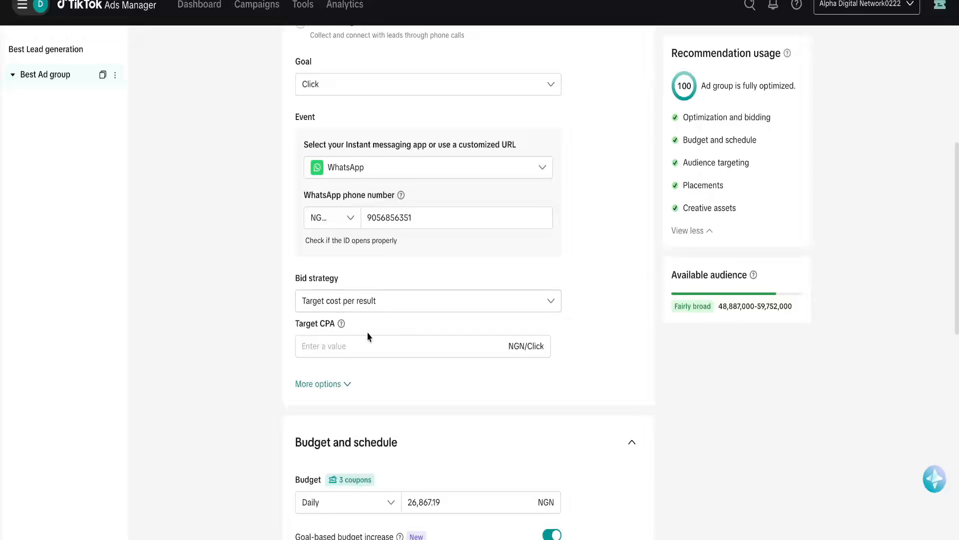
{"action": "left_click", "coordinate": [361, 305]}
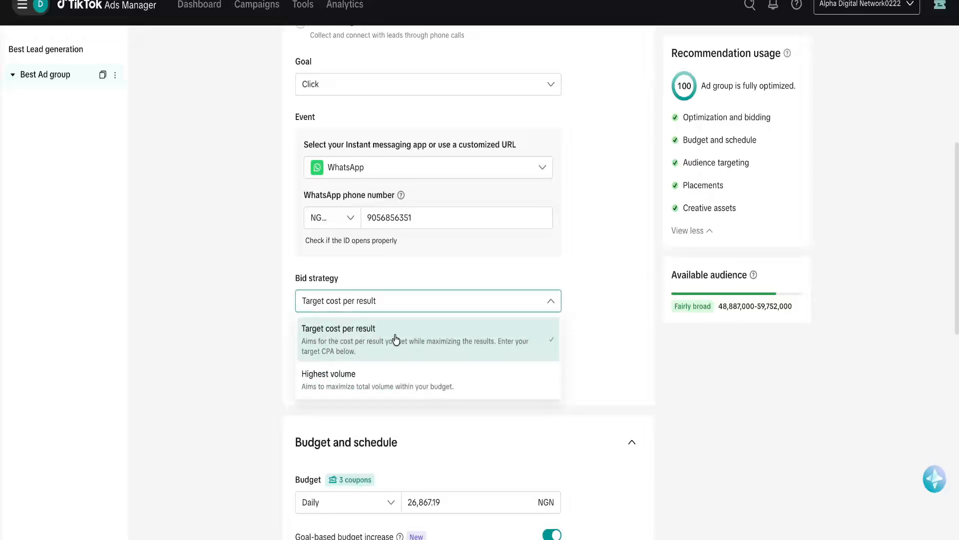
Keep Target cost per result bidding with a 2.00 NGN per click Target CPA.
{"action": "left_click", "coordinate": [215, 331]}
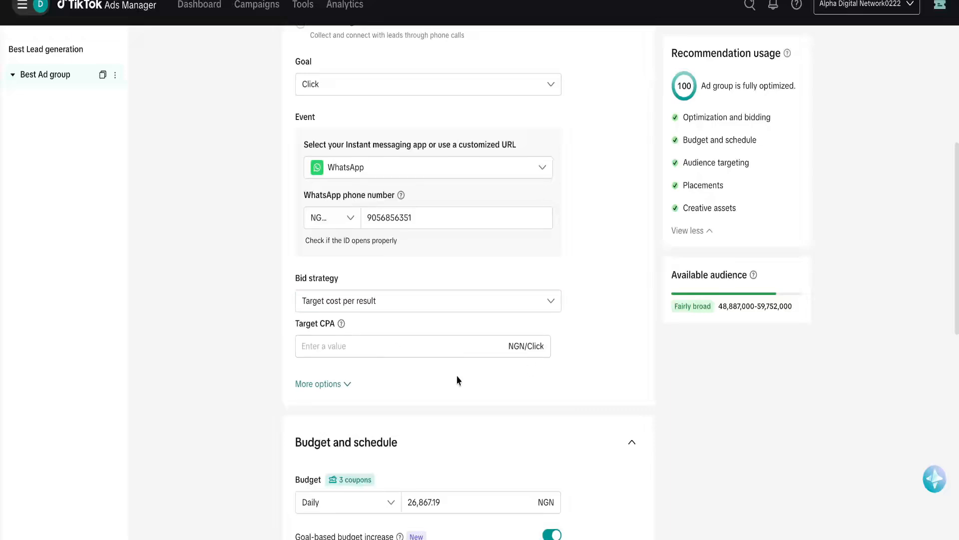
{"action": "scroll", "coordinate": [364, 371], "scroll_direction": "down", "scroll_amount": 1}
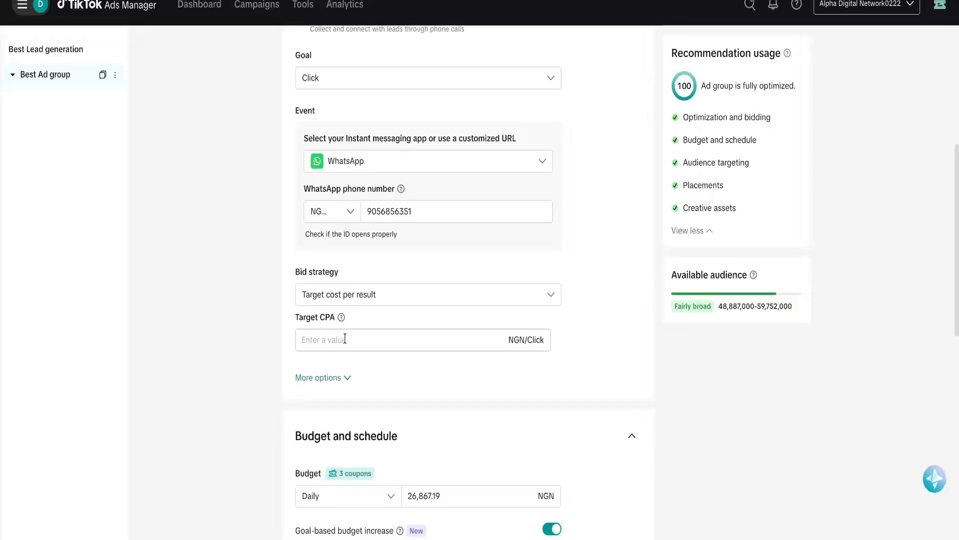
{"action": "mouse_move", "coordinate": [342, 318]}
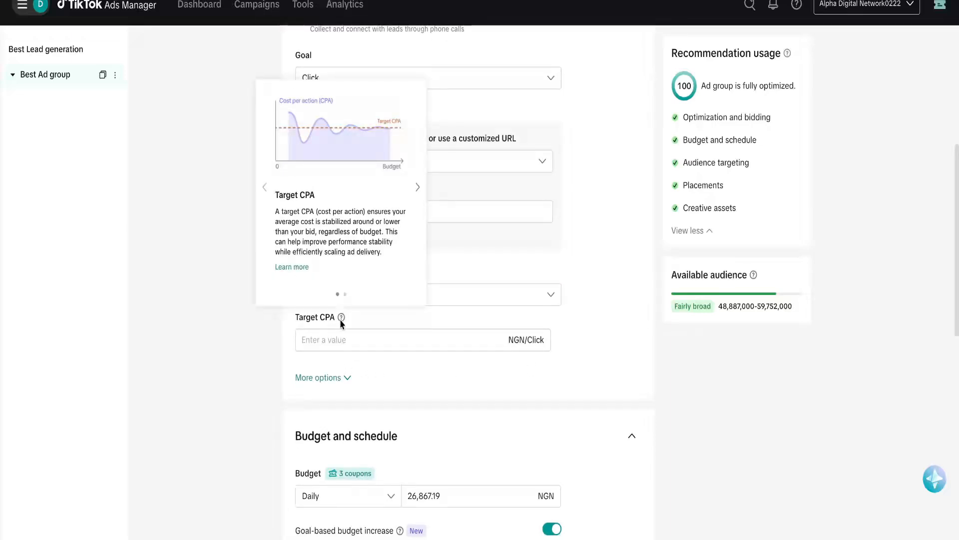
{"action": "left_click", "coordinate": [336, 335]}
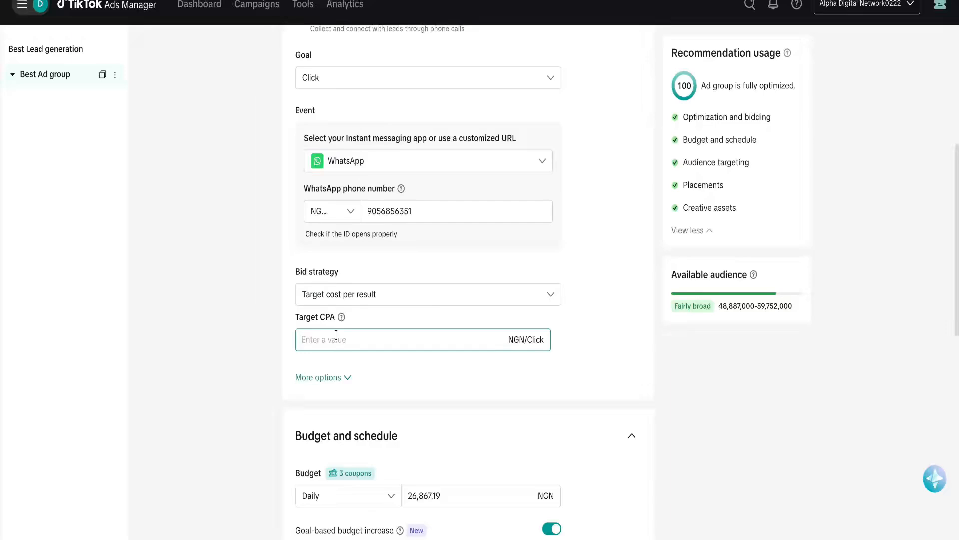
{"action": "type", "text": "2"}
{"action": "left_click", "coordinate": [260, 376]}
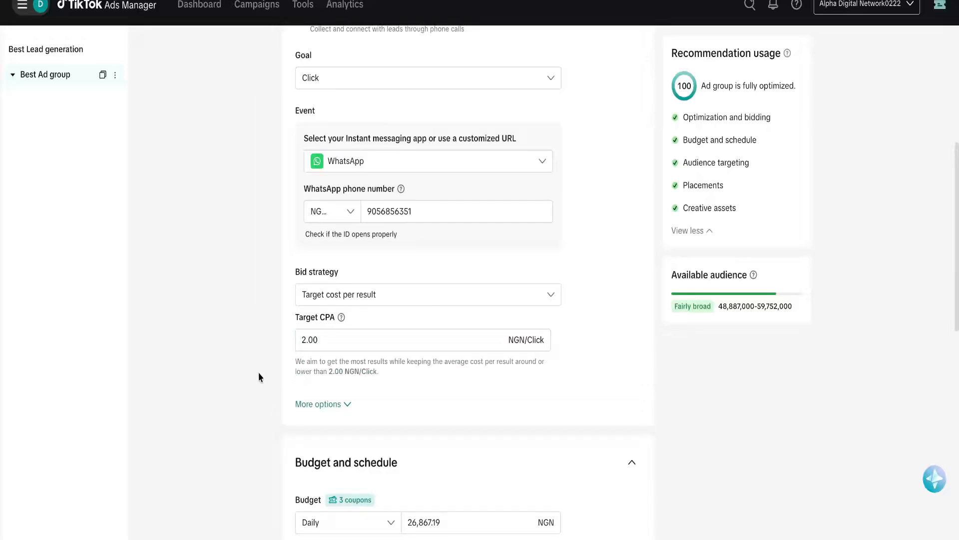
{"action": "scroll", "coordinate": [531, 407], "scroll_direction": "down", "scroll_amount": 2}
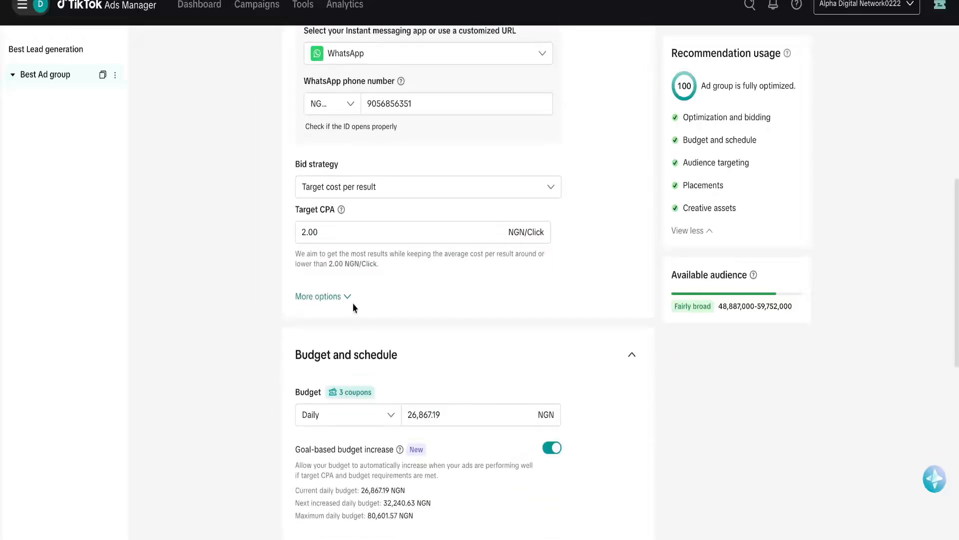
{"action": "left_click", "coordinate": [350, 298]}
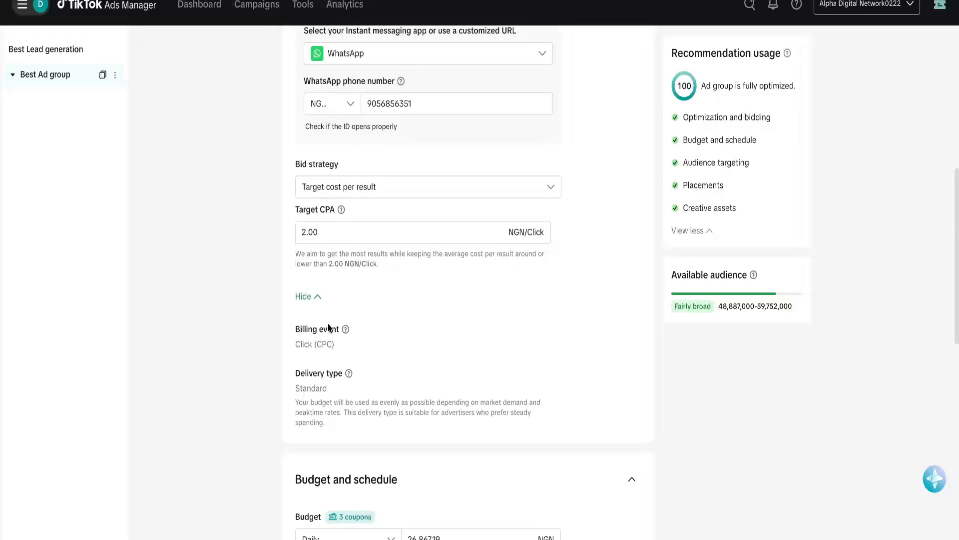
{"action": "left_click", "coordinate": [317, 299]}
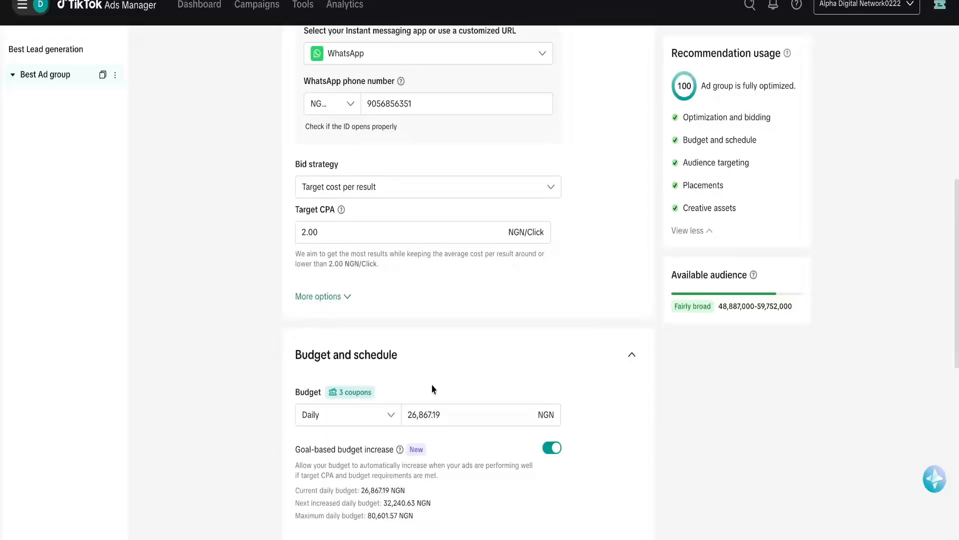
Set a Daily budget of 2,000.00 NGN for the ad group.
{"action": "scroll", "coordinate": [433, 389], "scroll_direction": "down", "scroll_amount": 2}
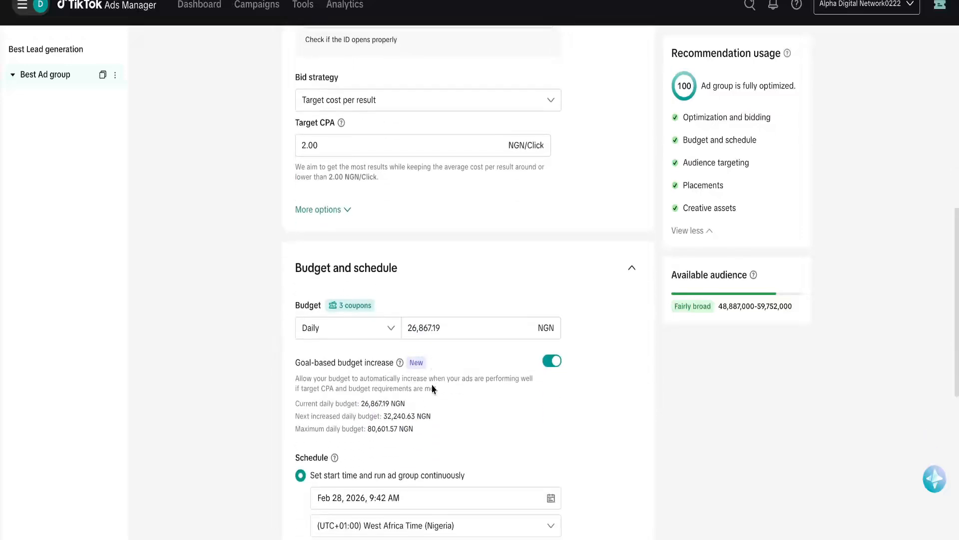
{"action": "double_click", "coordinate": [433, 320]}
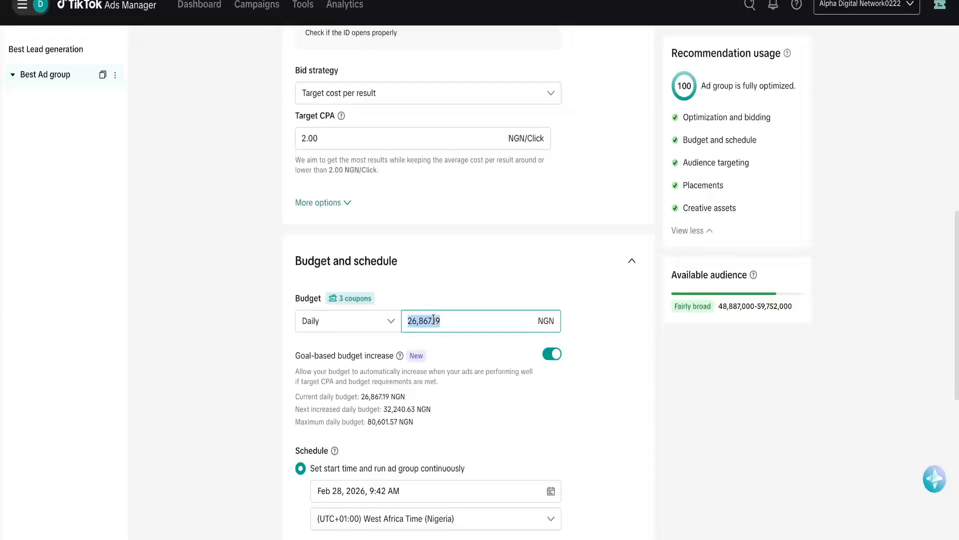
{"action": "type", "text": "2000"}
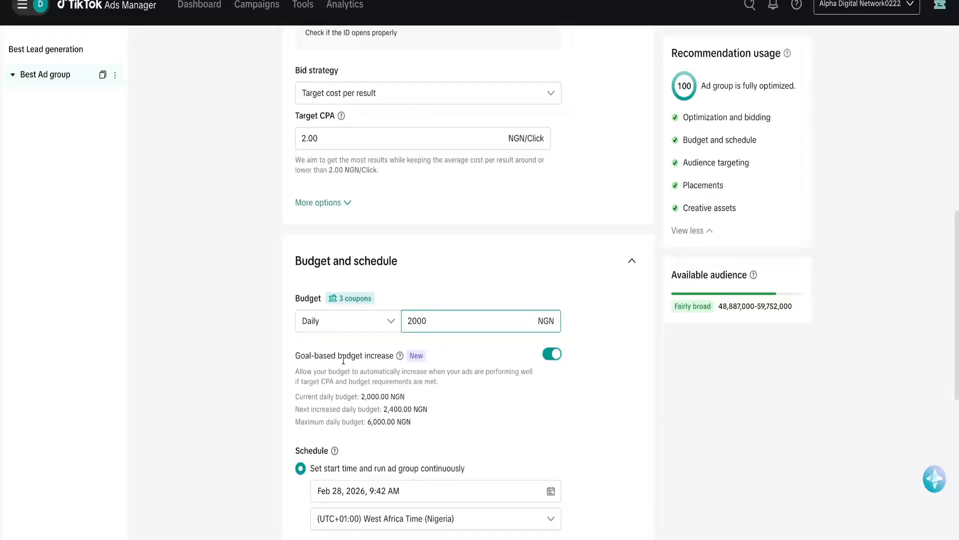
{"action": "left_click", "coordinate": [253, 430]}
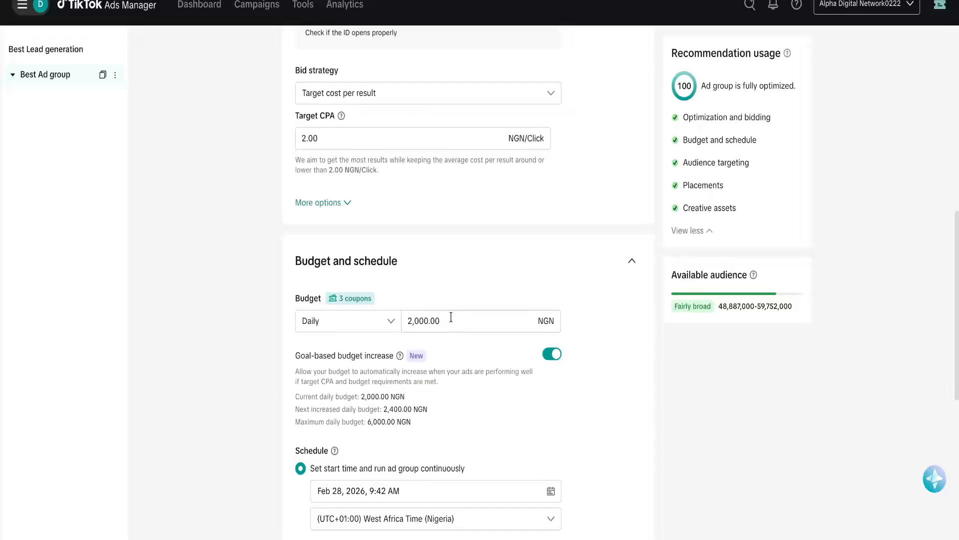
{"action": "scroll", "coordinate": [480, 408], "scroll_direction": "down", "scroll_amount": 2}
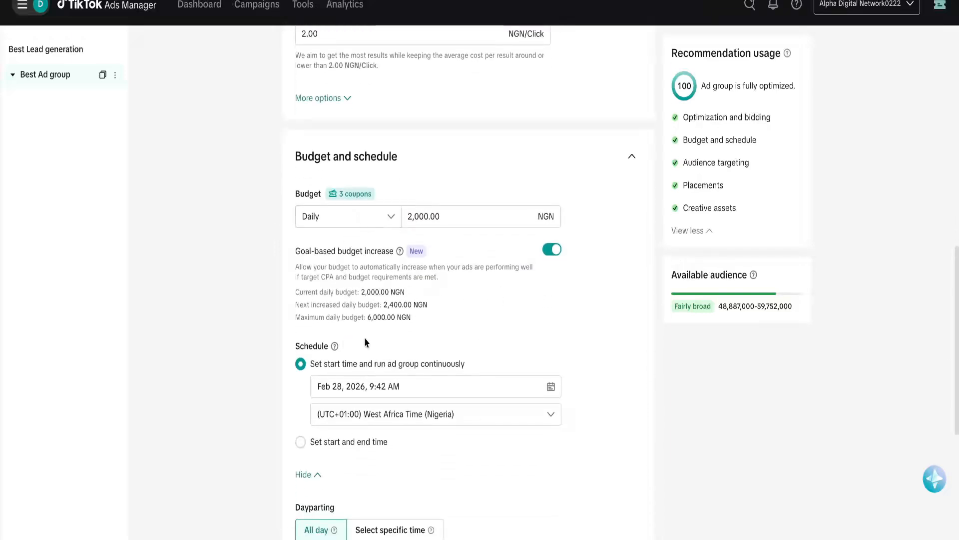
{"action": "left_click", "coordinate": [343, 215]}
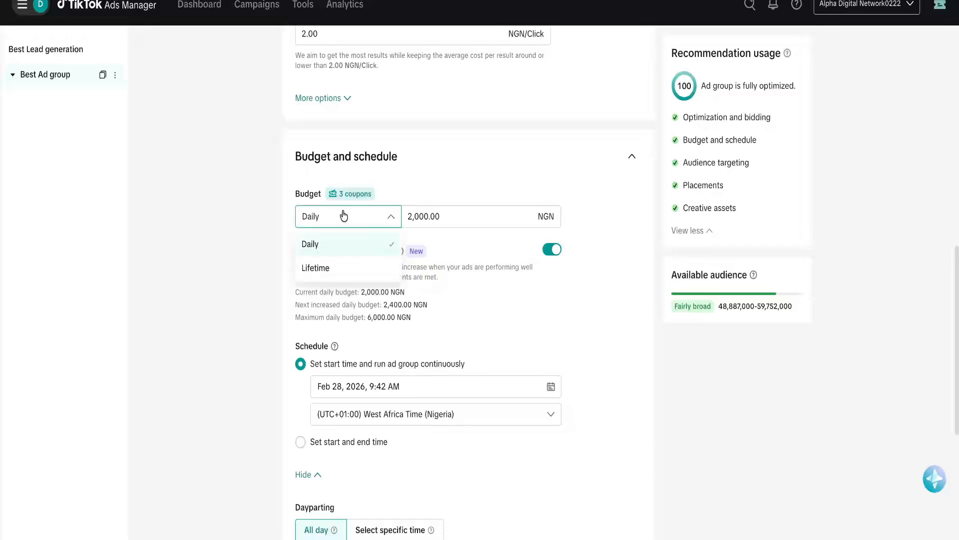
{"action": "left_click", "coordinate": [255, 293]}
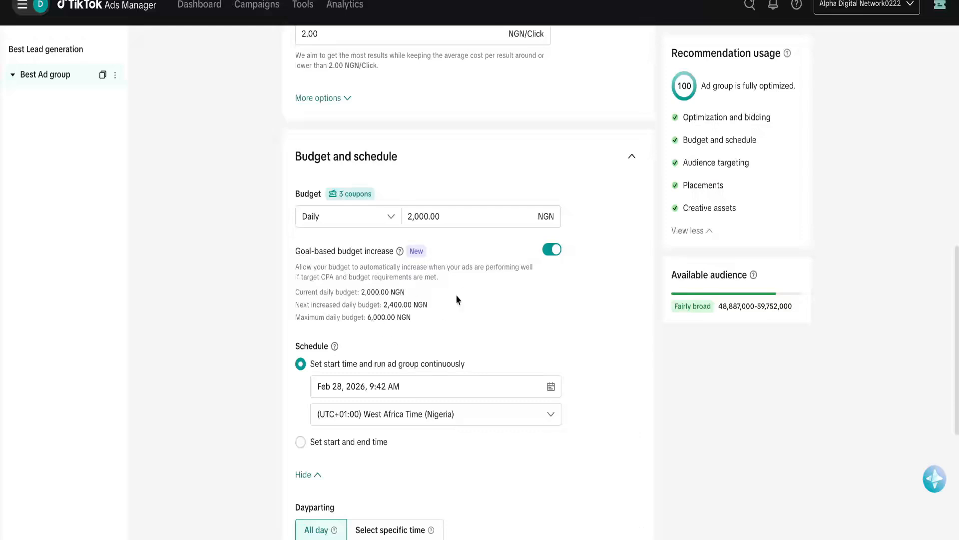
{"action": "scroll", "coordinate": [414, 331], "scroll_direction": "down", "scroll_amount": 3}
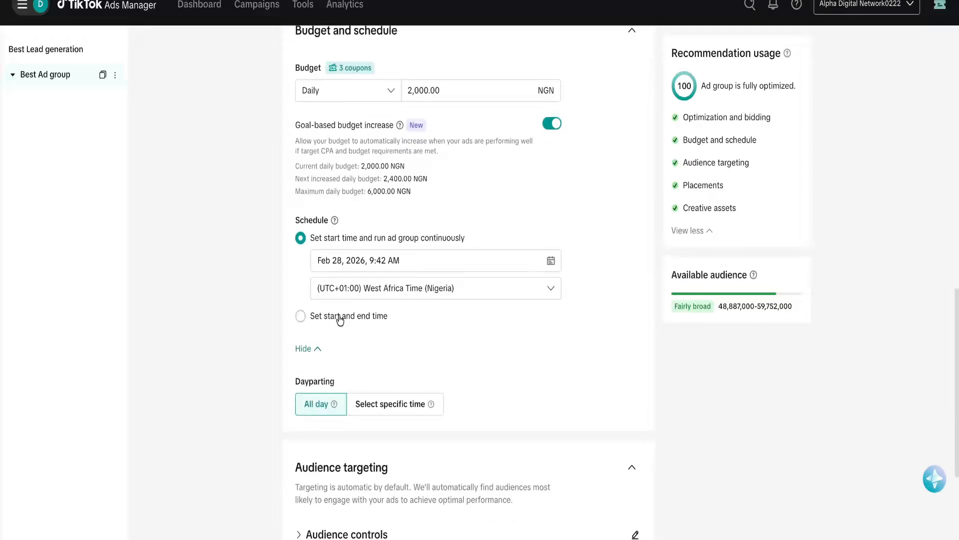
{"action": "scroll", "coordinate": [381, 343], "scroll_direction": "down", "scroll_amount": 3}
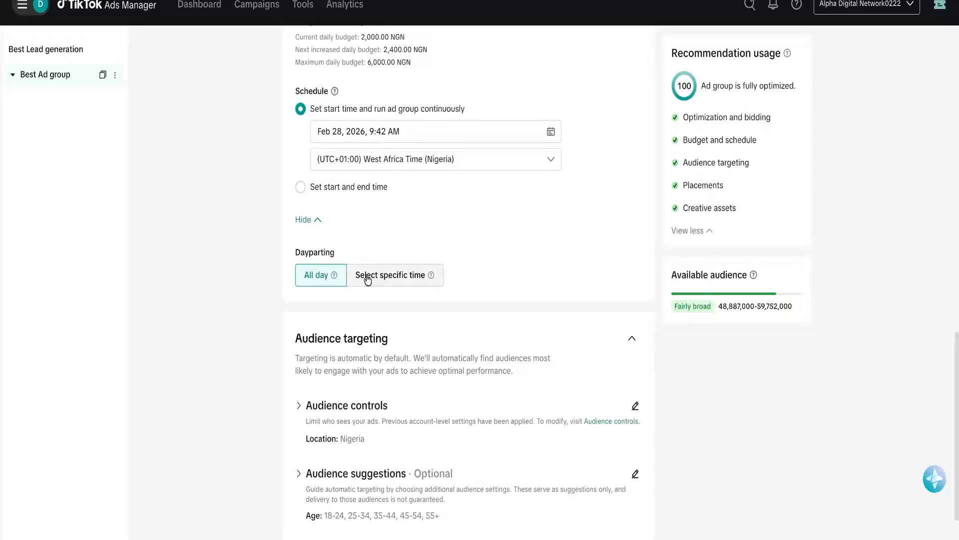
{"action": "left_click", "coordinate": [383, 277]}
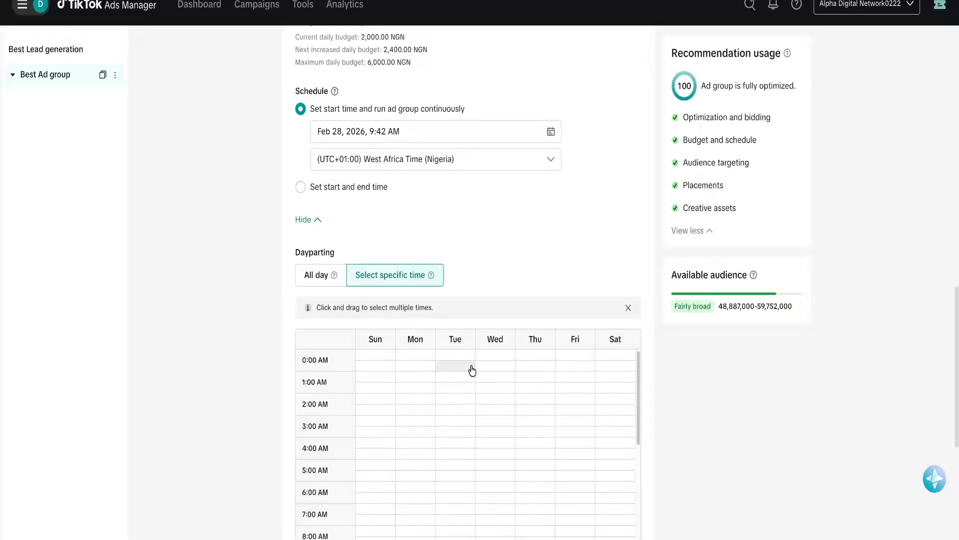
{"action": "left_click", "coordinate": [318, 280]}
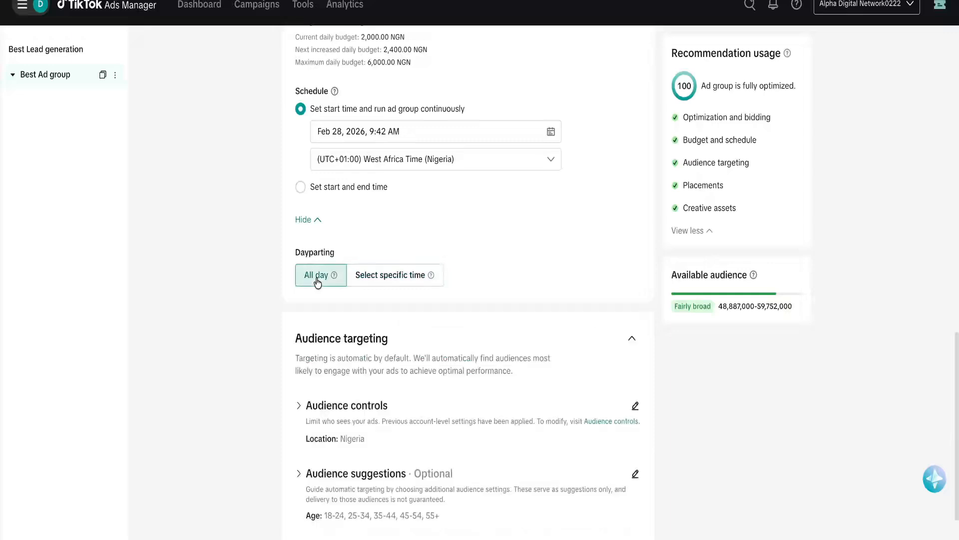
{"action": "scroll", "coordinate": [322, 273], "scroll_direction": "down", "scroll_amount": 2}
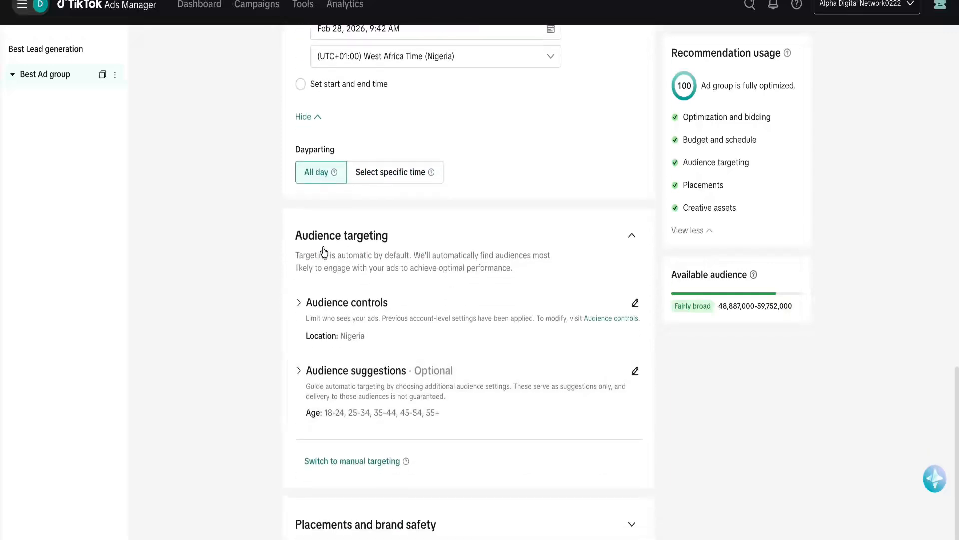
{"action": "left_click", "coordinate": [383, 179]}
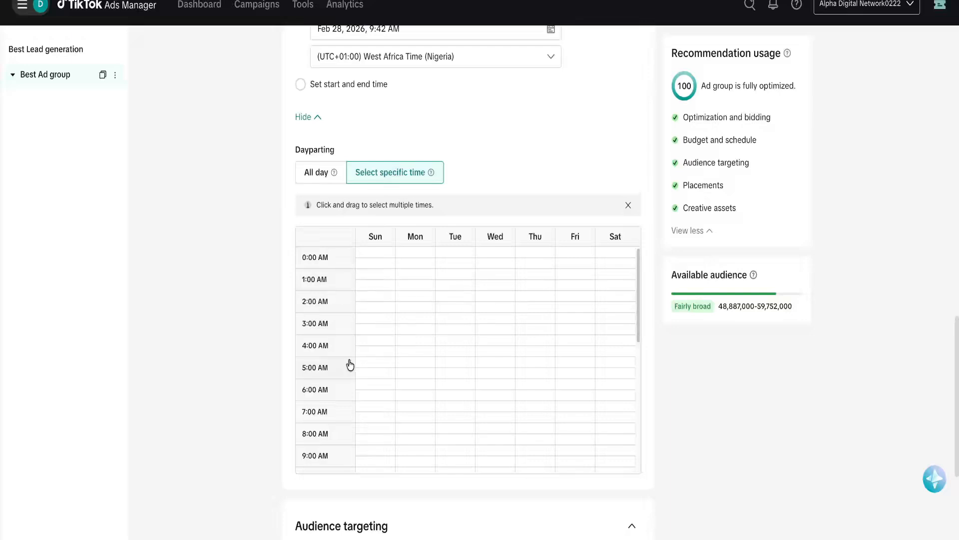
{"action": "left_click", "coordinate": [322, 179]}
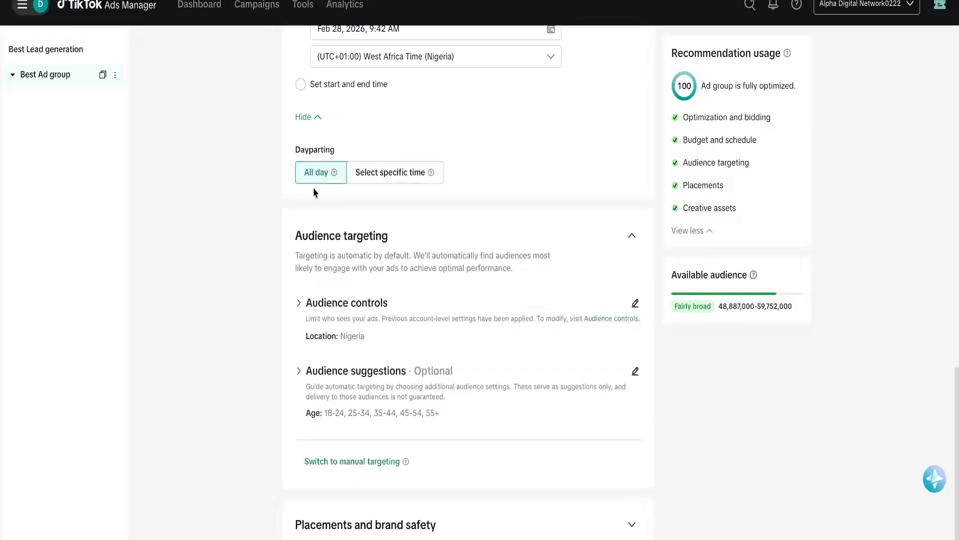
{"action": "left_click", "coordinate": [378, 181]}
{"action": "left_click_drag", "start_coordinate": [368, 264], "coordinate": [511, 403]}
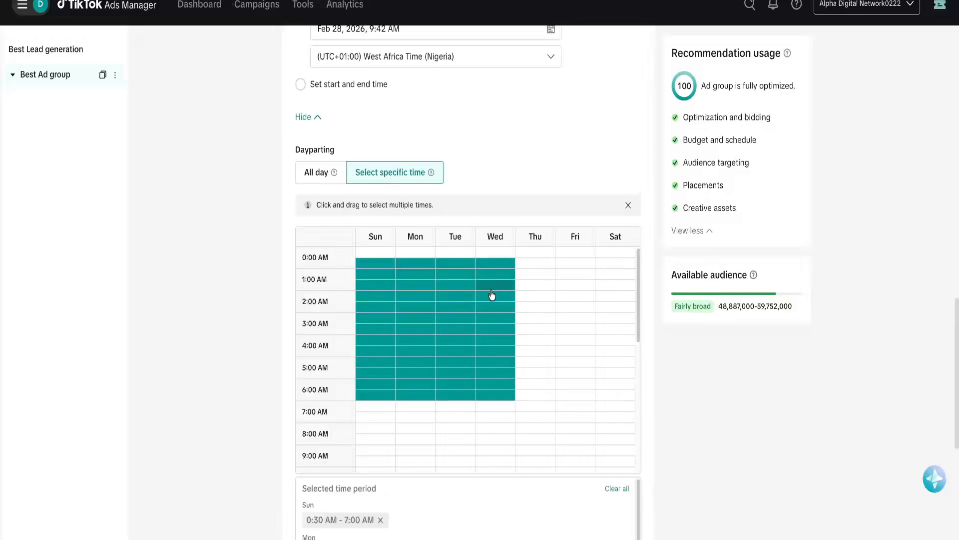
{"action": "left_click", "coordinate": [318, 174]}
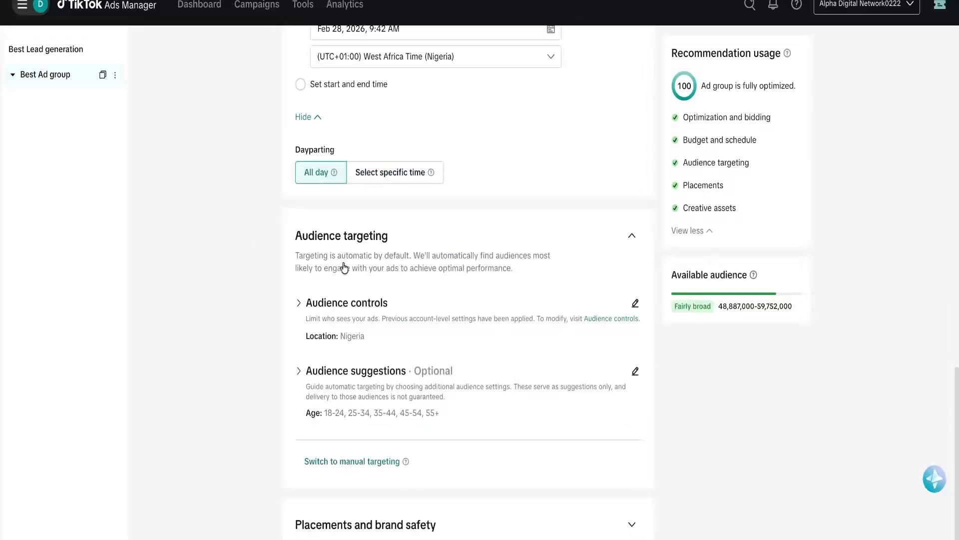
Expand Audience controls, leave Location unchanged, and set the minimum age to 25.
{"action": "scroll", "coordinate": [546, 265], "scroll_direction": "down", "scroll_amount": 2}
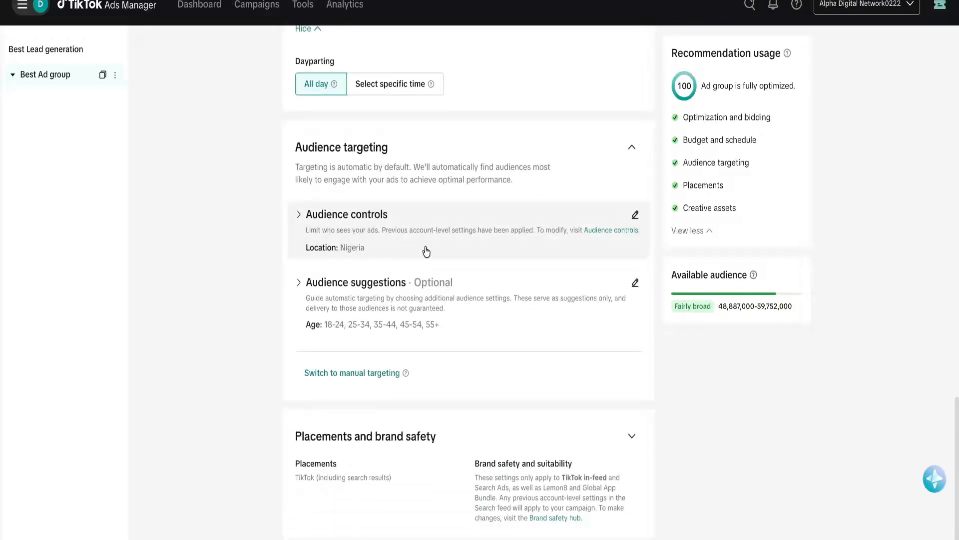
{"action": "left_click", "coordinate": [635, 215]}
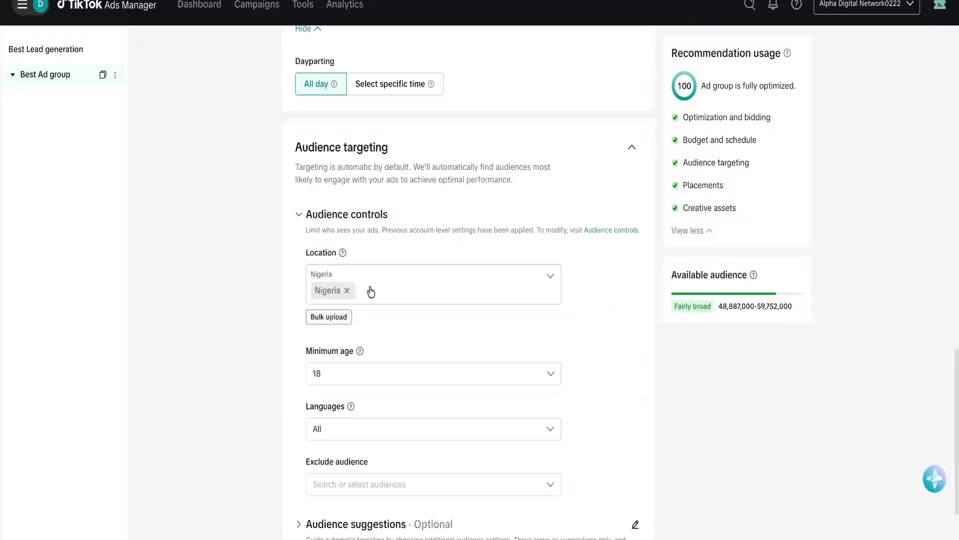
{"action": "scroll", "coordinate": [385, 322], "scroll_direction": "down", "scroll_amount": 2}
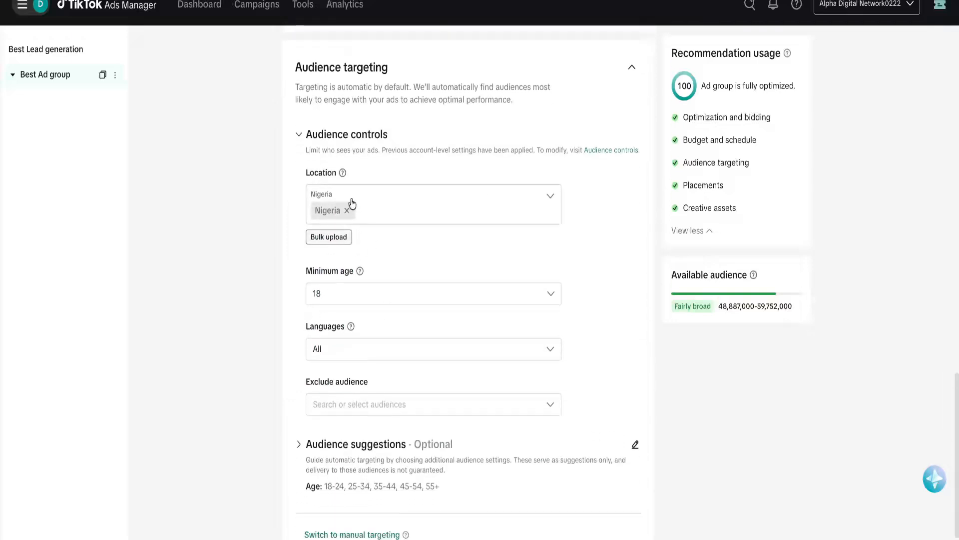
{"action": "left_click", "coordinate": [396, 214]}
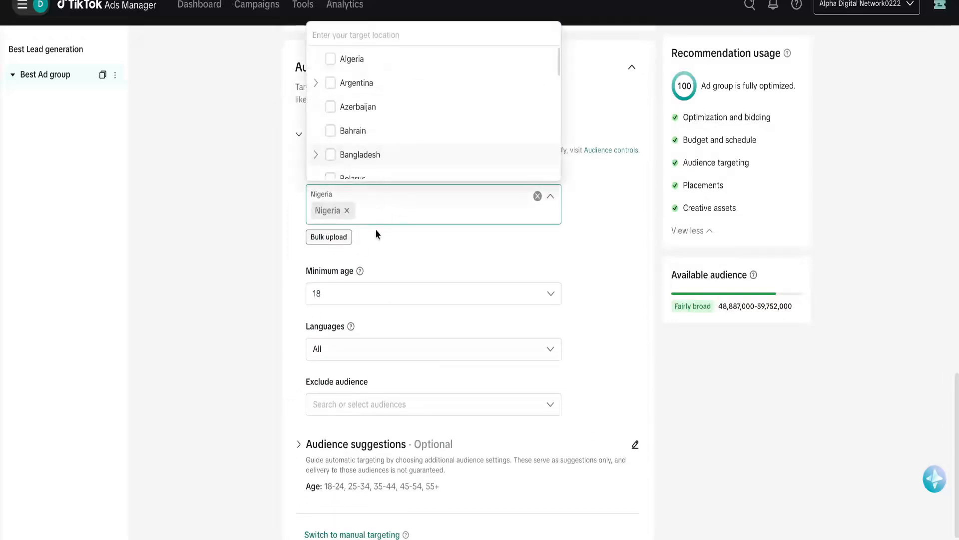
{"action": "left_click", "coordinate": [253, 274]}
{"action": "scroll", "coordinate": [398, 287], "scroll_direction": "down", "scroll_amount": 2}
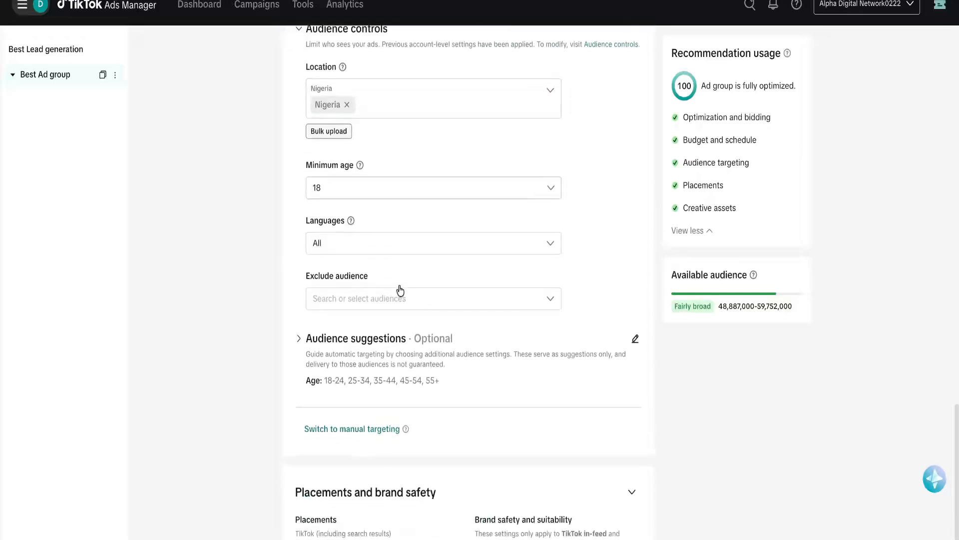
{"action": "left_click", "coordinate": [352, 196]}
{"action": "left_click", "coordinate": [332, 239]}
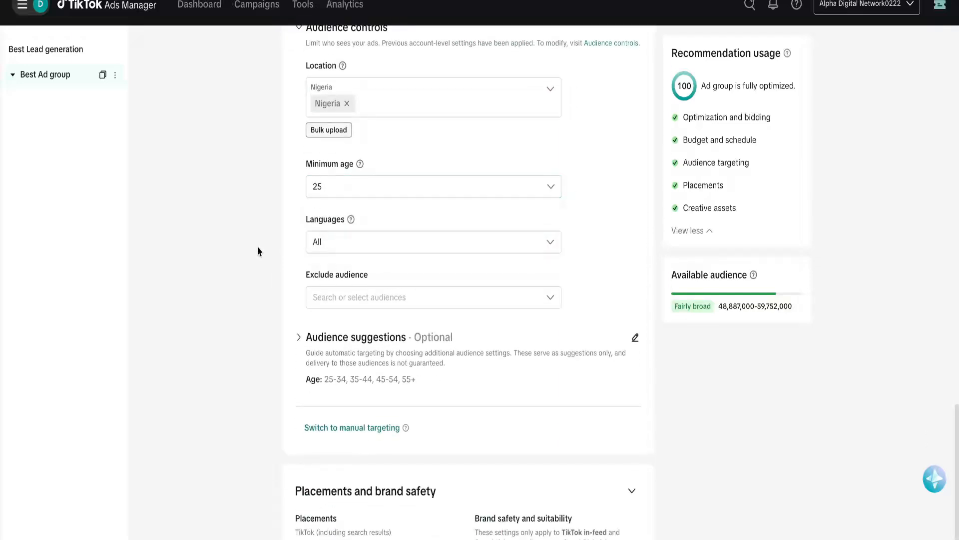
Add English as the audience's target language.
{"action": "left_click", "coordinate": [369, 245]}
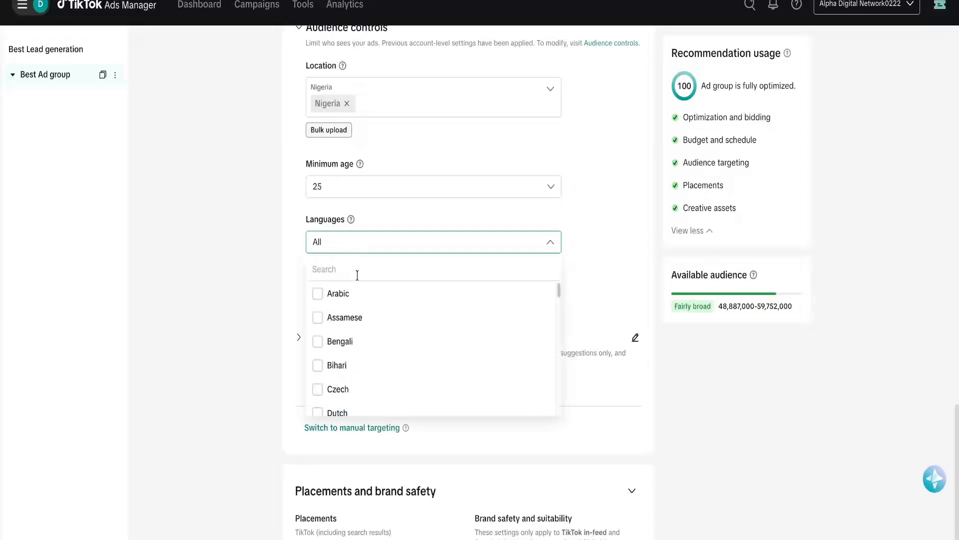
{"action": "type", "text": "eng"}
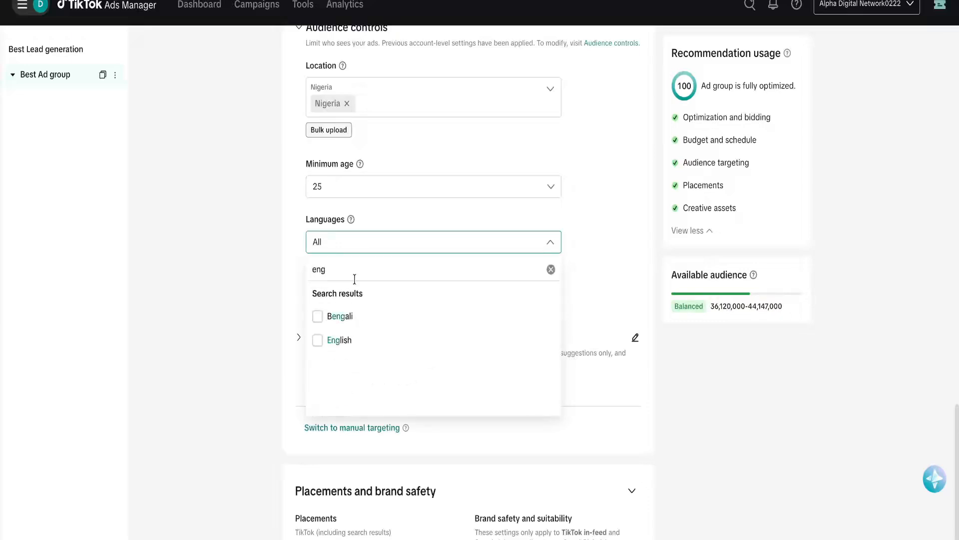
{"action": "left_click", "coordinate": [334, 340]}
{"action": "left_click", "coordinate": [249, 307]}
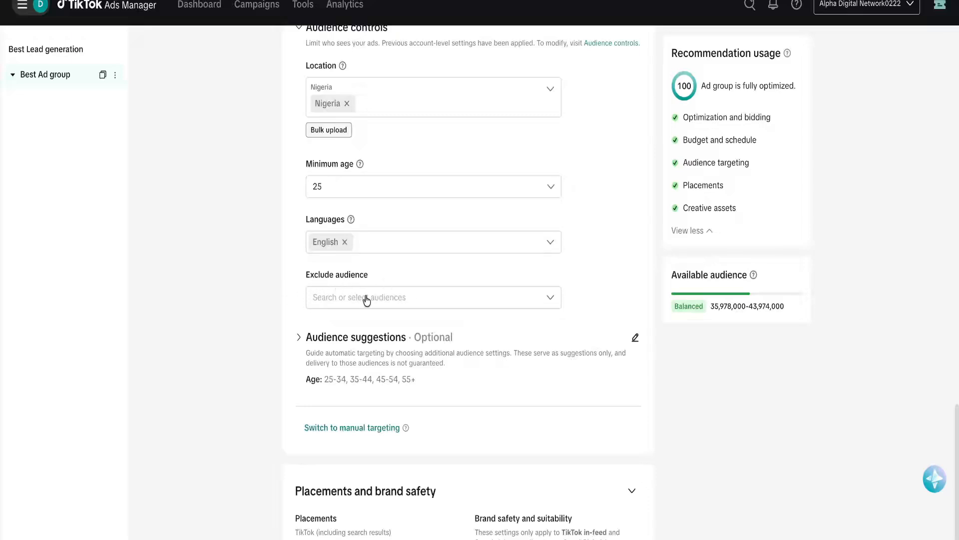
{"action": "scroll", "coordinate": [404, 292], "scroll_direction": "down", "scroll_amount": 2}
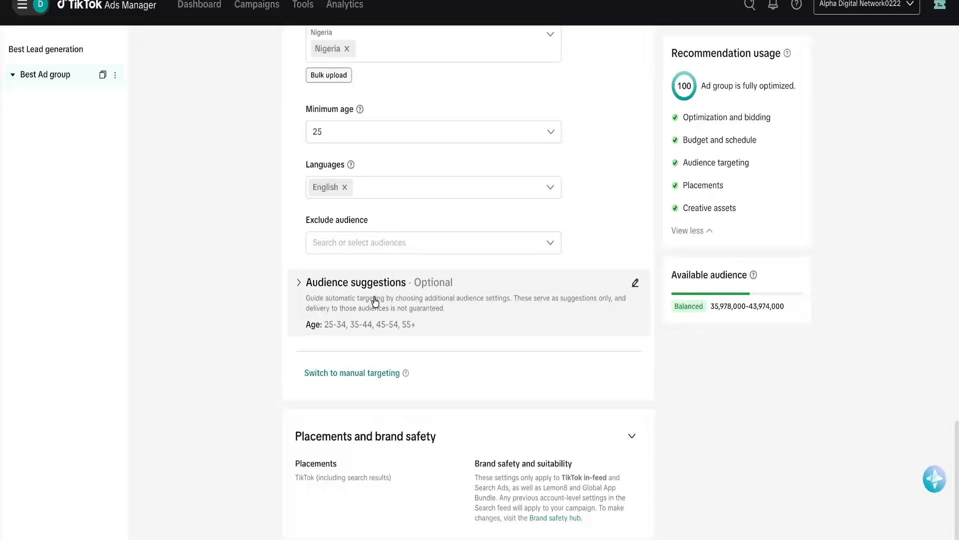
Target DIY & Life Hacks and Fitness & Health creator interactions.
{"action": "left_click", "coordinate": [636, 285]}
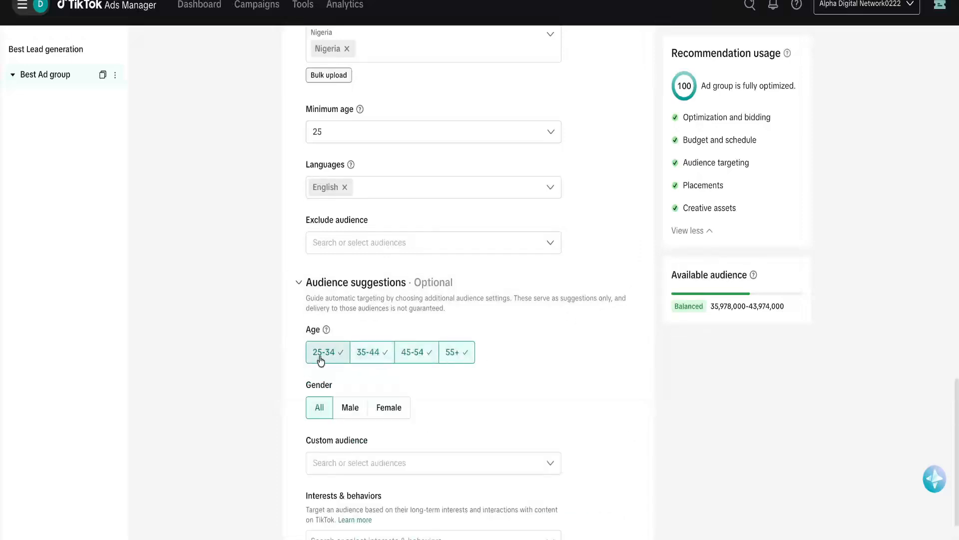
{"action": "scroll", "coordinate": [442, 400], "scroll_direction": "down", "scroll_amount": 2}
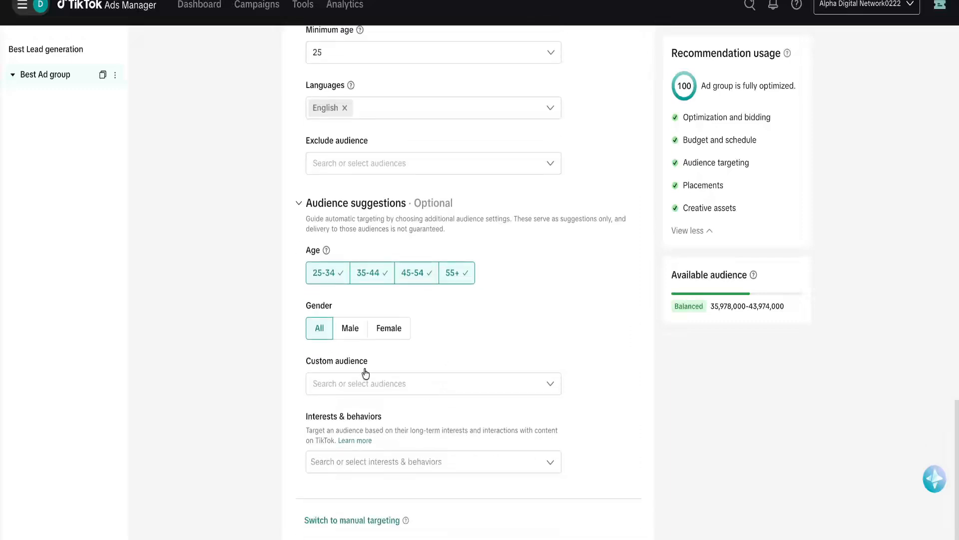
{"action": "scroll", "coordinate": [435, 364], "scroll_direction": "down", "scroll_amount": 3}
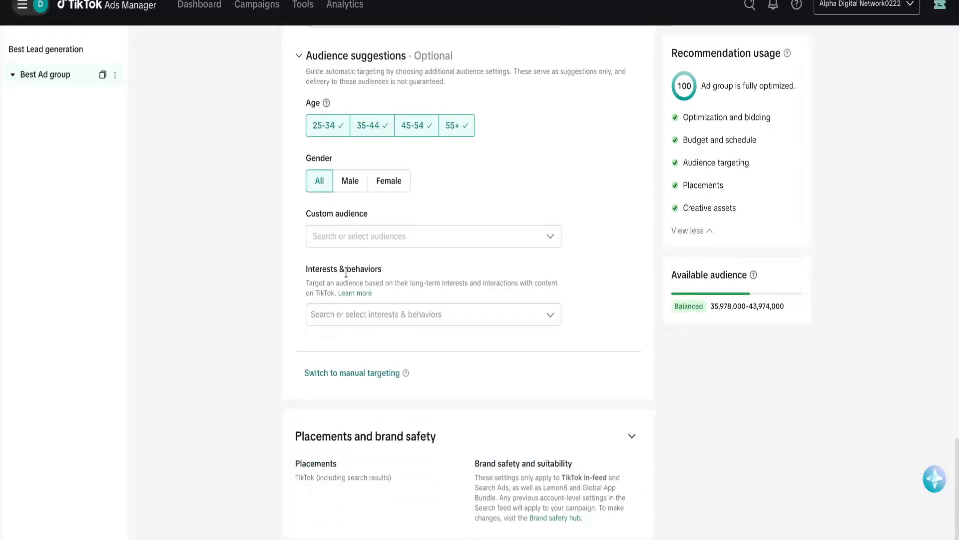
{"action": "left_click", "coordinate": [358, 315]}
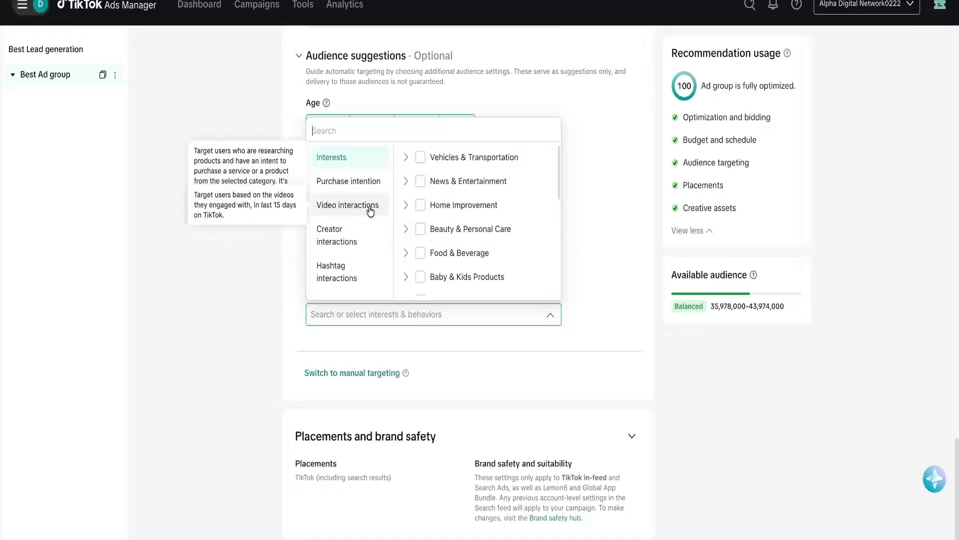
{"action": "left_click", "coordinate": [345, 232]}
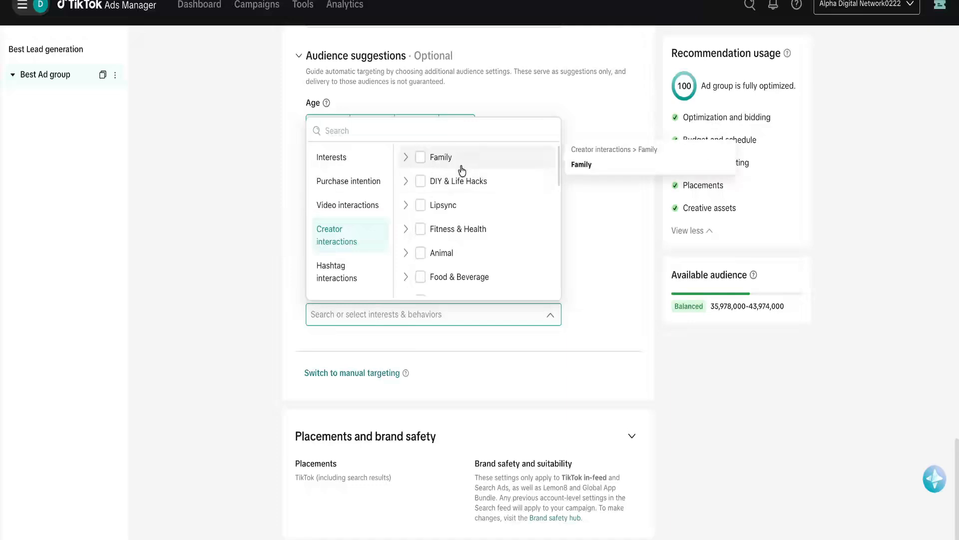
{"action": "left_click", "coordinate": [408, 183]}
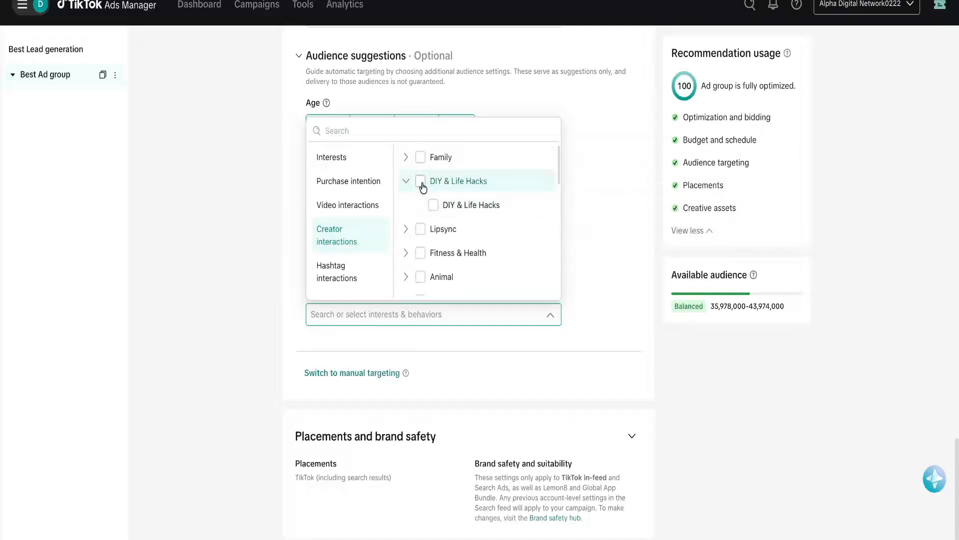
{"action": "left_click", "coordinate": [421, 183]}
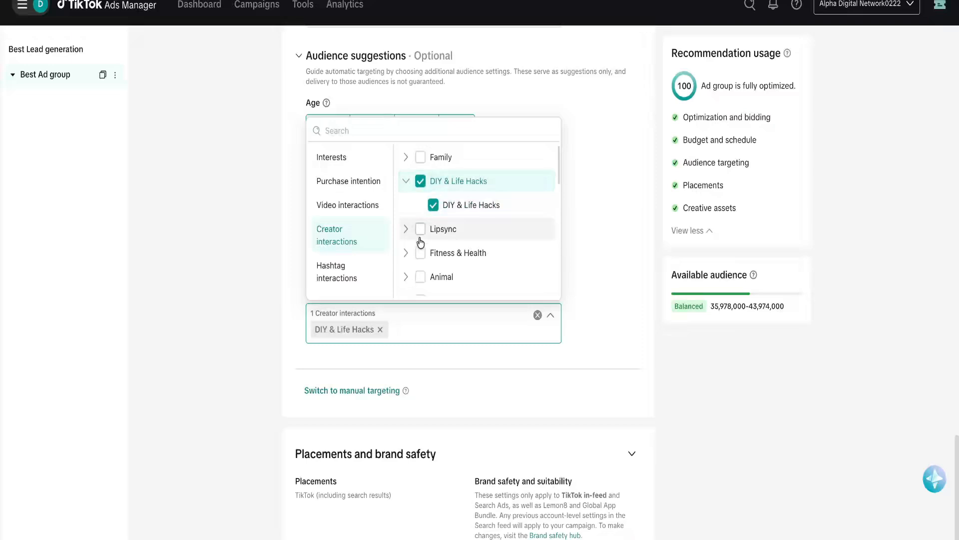
{"action": "left_click", "coordinate": [421, 253]}
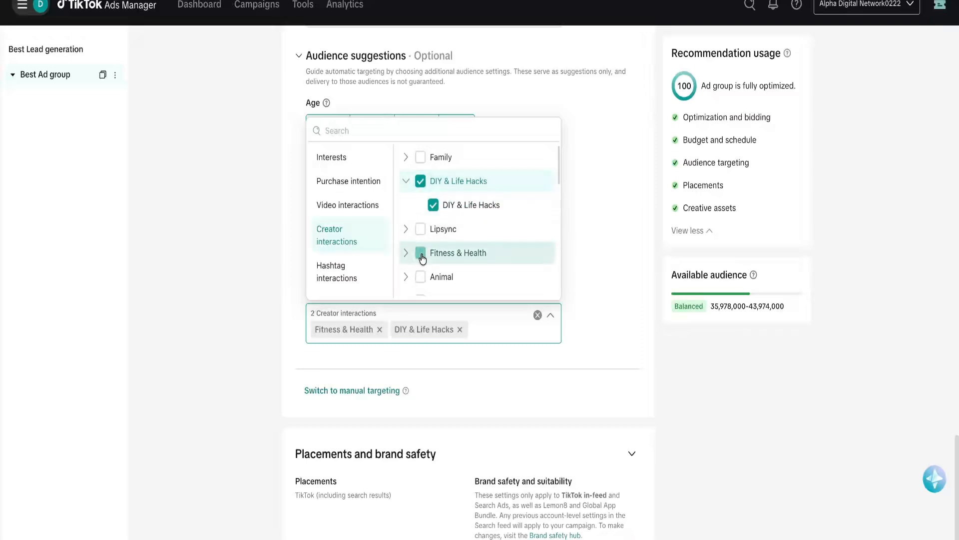
Add Sport, Fashion & Beauty, Travel and Technology & Education creator interactions.
{"action": "scroll", "coordinate": [450, 239], "scroll_direction": "down", "scroll_amount": 2}
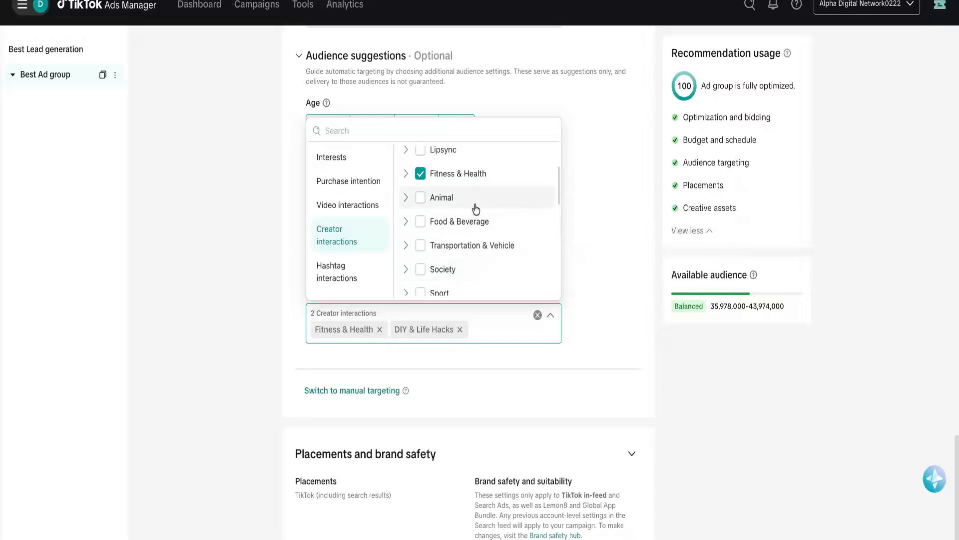
{"action": "scroll", "coordinate": [449, 270], "scroll_direction": "down", "scroll_amount": 2}
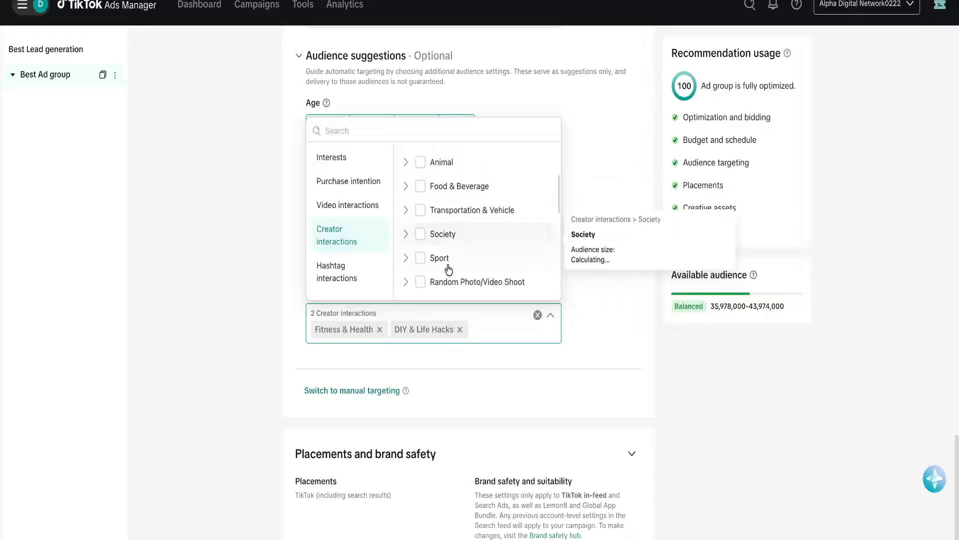
{"action": "left_click", "coordinate": [421, 192]}
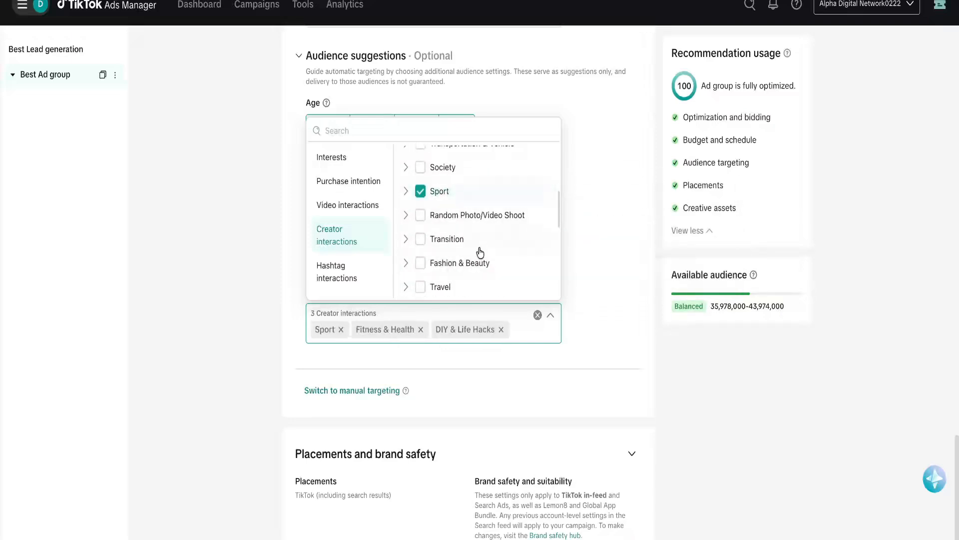
{"action": "left_click", "coordinate": [420, 263]}
{"action": "scroll", "coordinate": [460, 263], "scroll_direction": "down", "scroll_amount": 1}
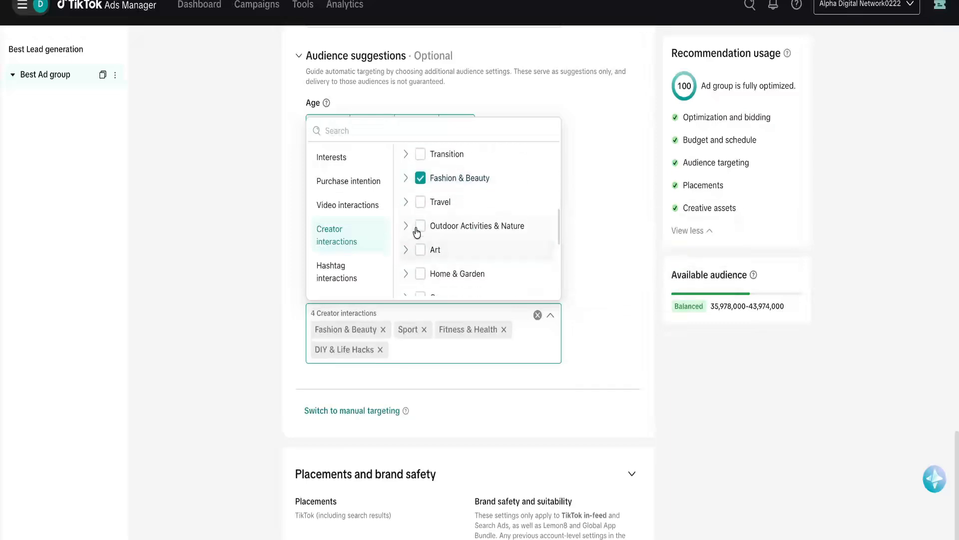
{"action": "left_click", "coordinate": [421, 202]}
{"action": "scroll", "coordinate": [455, 240], "scroll_direction": "down", "scroll_amount": 1}
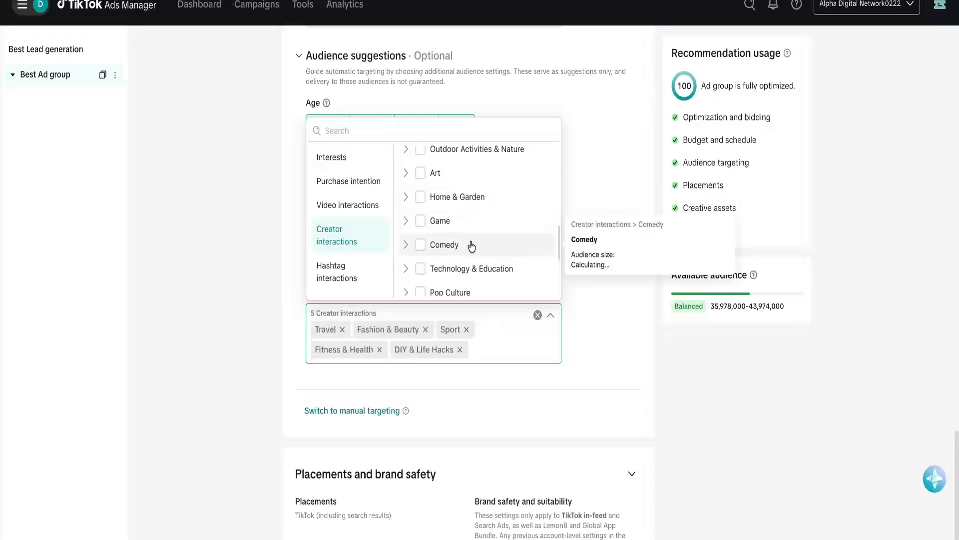
{"action": "left_click", "coordinate": [420, 269]}
Add Relationship, Daily life, Motivation & Advice, Occupation and Talent creator interactions.
{"action": "scroll", "coordinate": [459, 264], "scroll_direction": "down", "scroll_amount": 1}
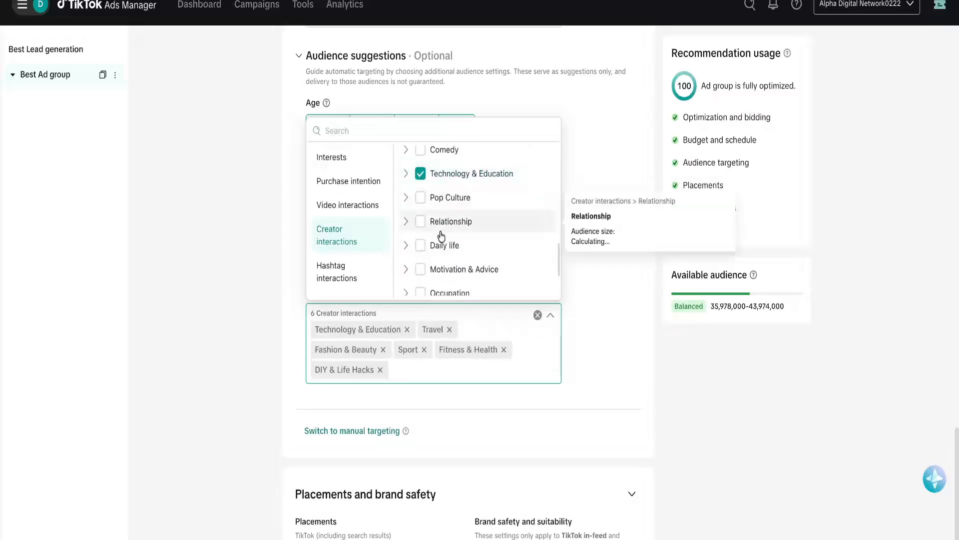
{"action": "left_click", "coordinate": [421, 221]}
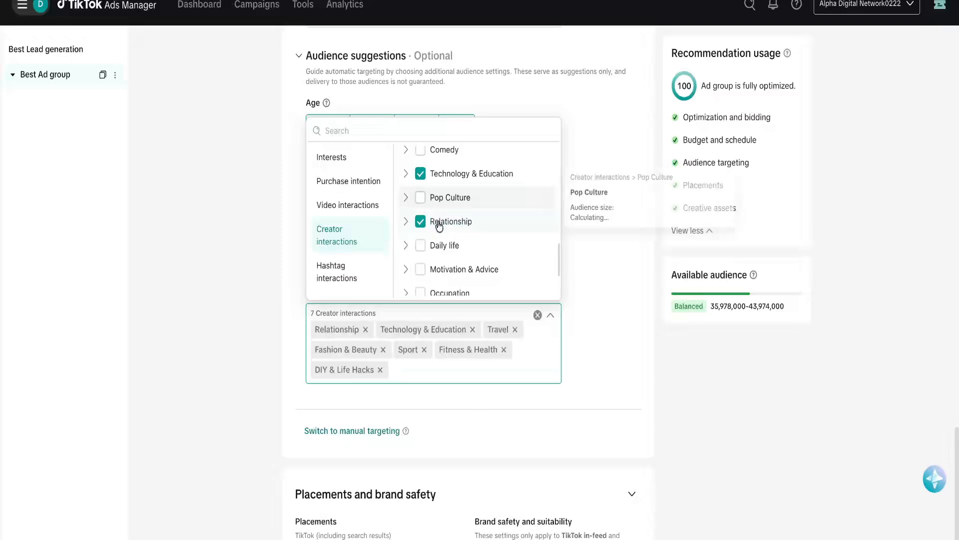
{"action": "left_click", "coordinate": [423, 250]}
{"action": "left_click", "coordinate": [421, 270]}
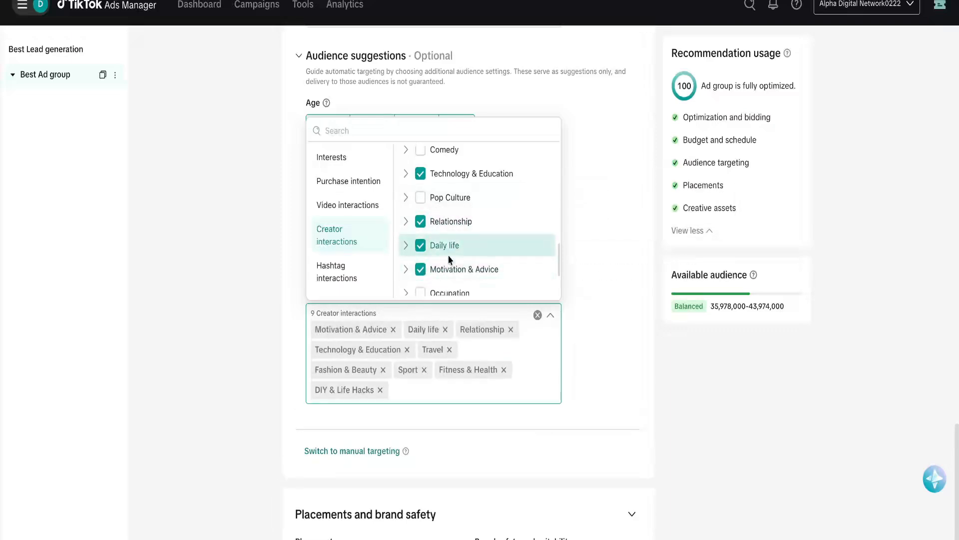
{"action": "scroll", "coordinate": [448, 259], "scroll_direction": "down", "scroll_amount": 3}
{"action": "left_click", "coordinate": [420, 216]}
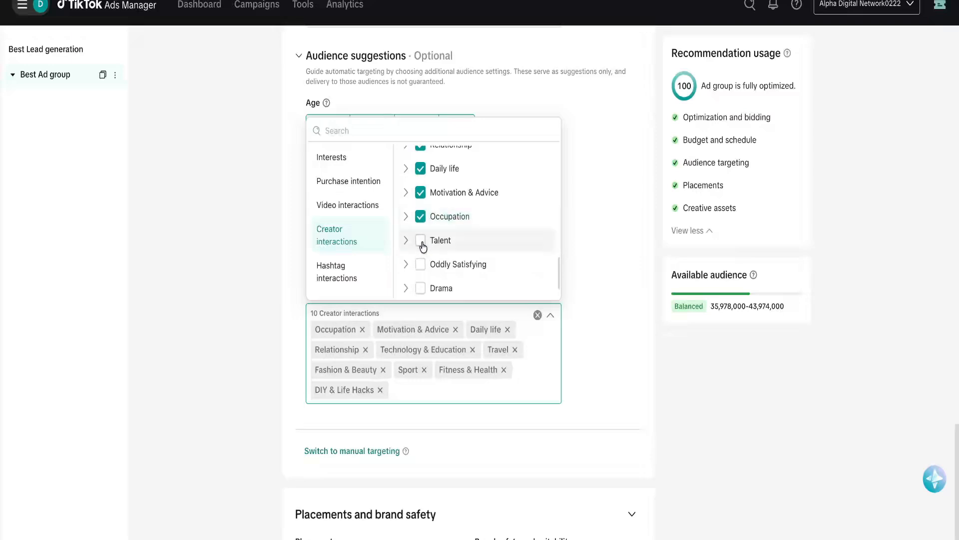
{"action": "left_click", "coordinate": [424, 246]}
{"action": "scroll", "coordinate": [423, 245], "scroll_direction": "down", "scroll_amount": 1}
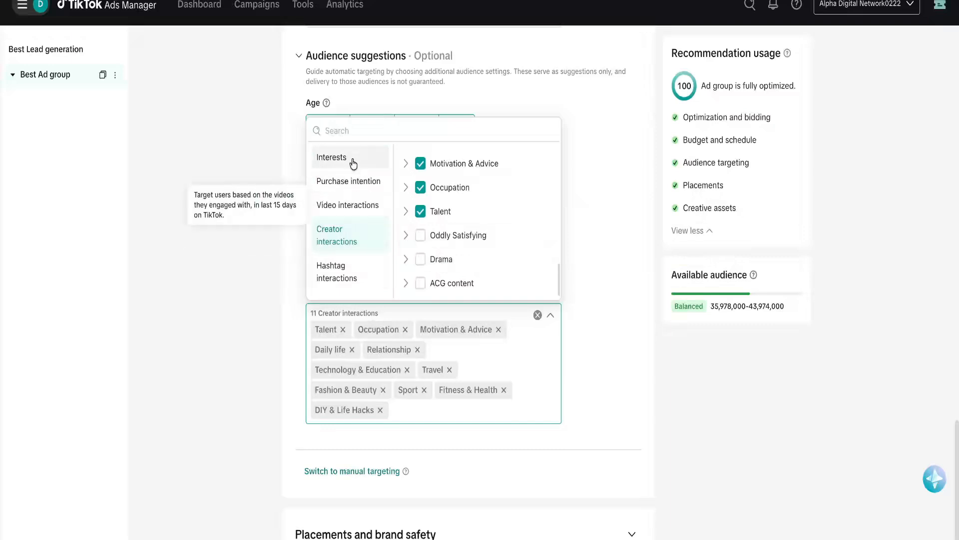
{"action": "left_click", "coordinate": [358, 132]}
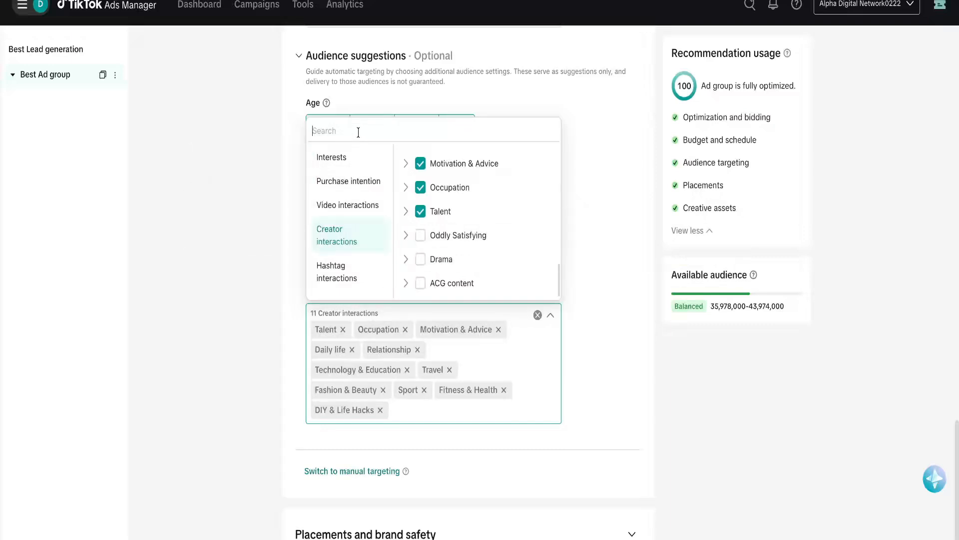
Add freelance work, freelancers and freelance interests plus #freelancer, #freelancing, #freelancelife and similar hashtags.
{"action": "type", "text": "fre"}
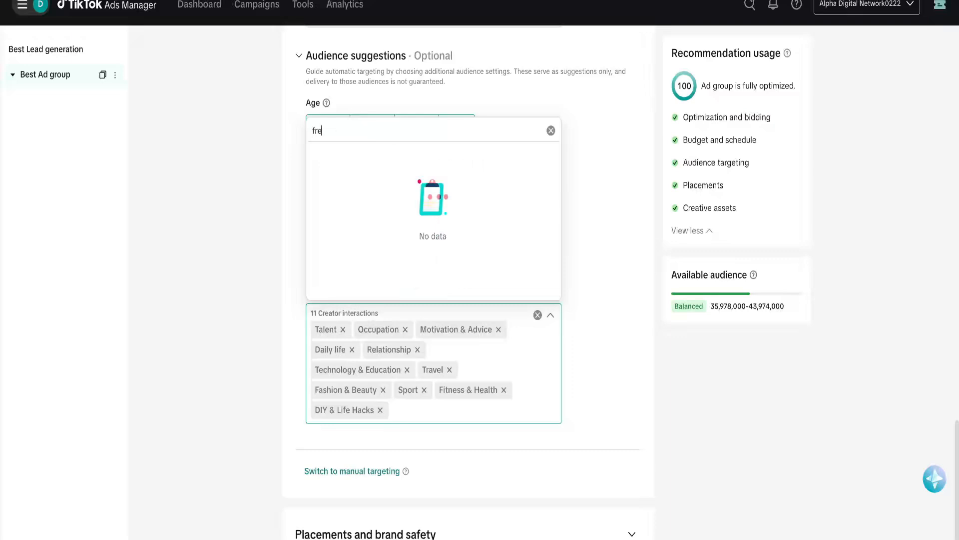
{"action": "type", "text": "ela"}
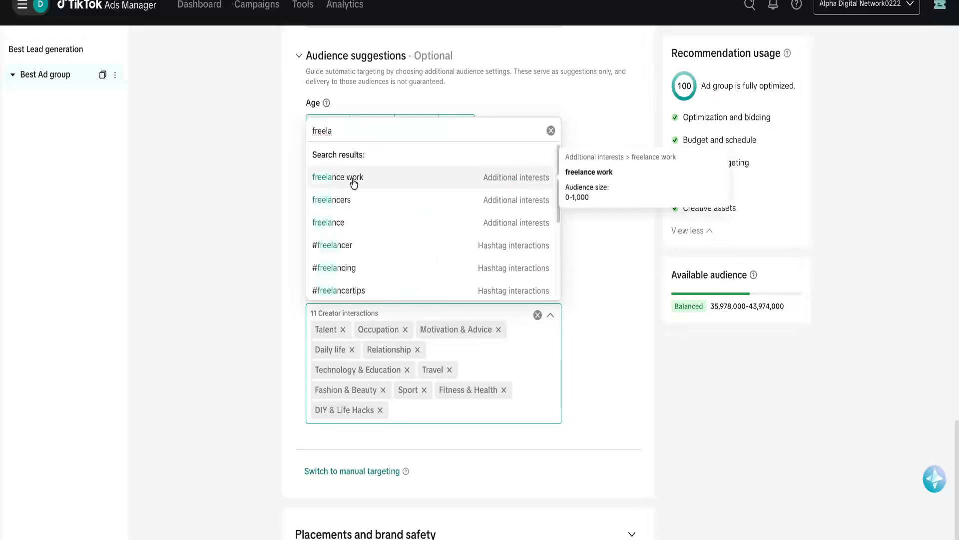
{"action": "left_click", "coordinate": [358, 179]}
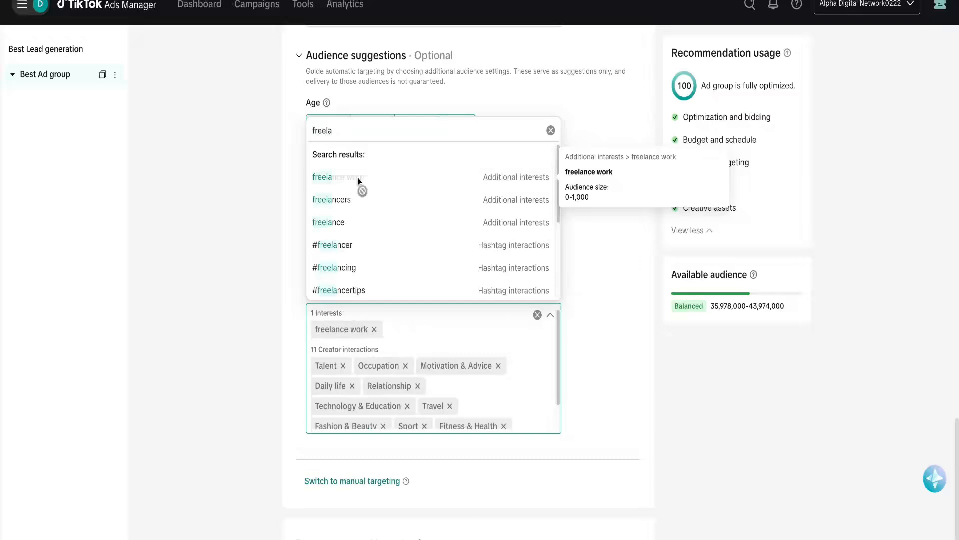
{"action": "left_click", "coordinate": [348, 206]}
{"action": "left_click", "coordinate": [341, 222]}
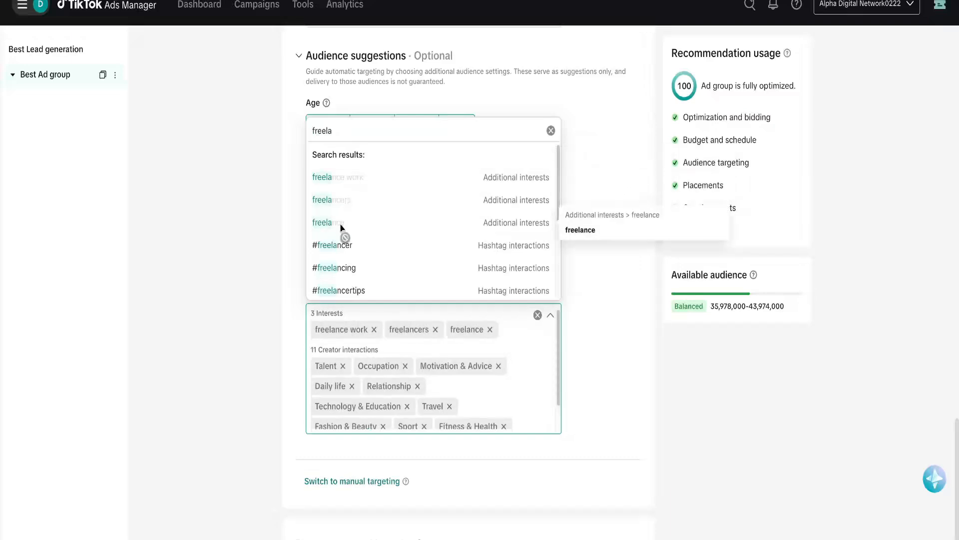
{"action": "left_click", "coordinate": [354, 250]}
{"action": "left_click", "coordinate": [353, 267]}
{"action": "scroll", "coordinate": [349, 270], "scroll_direction": "down", "scroll_amount": 2}
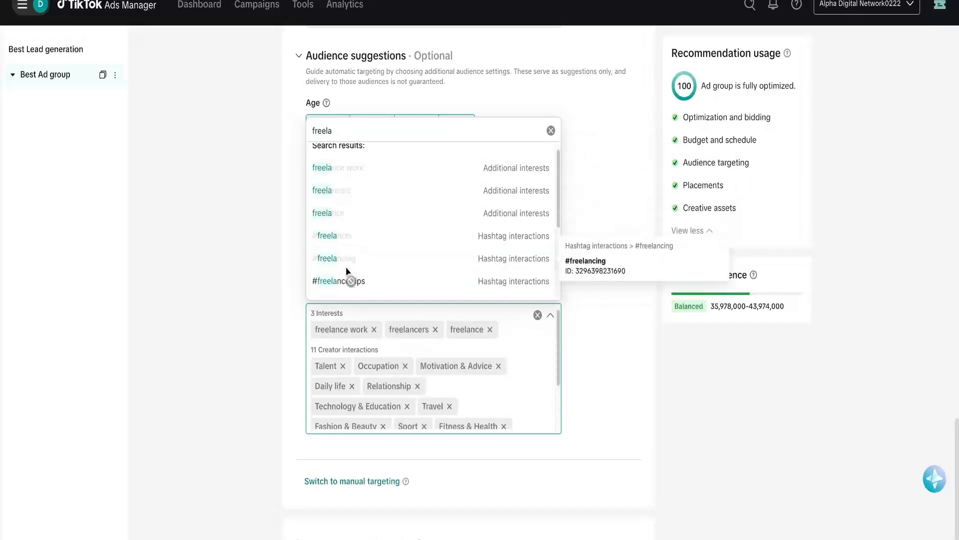
{"action": "left_click", "coordinate": [347, 220]}
{"action": "left_click", "coordinate": [342, 243]}
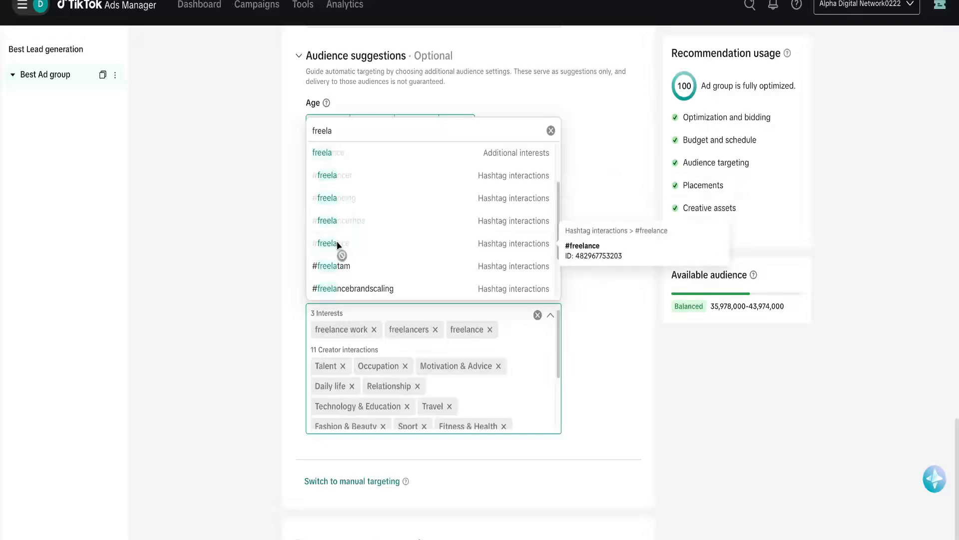
{"action": "left_click", "coordinate": [341, 267]}
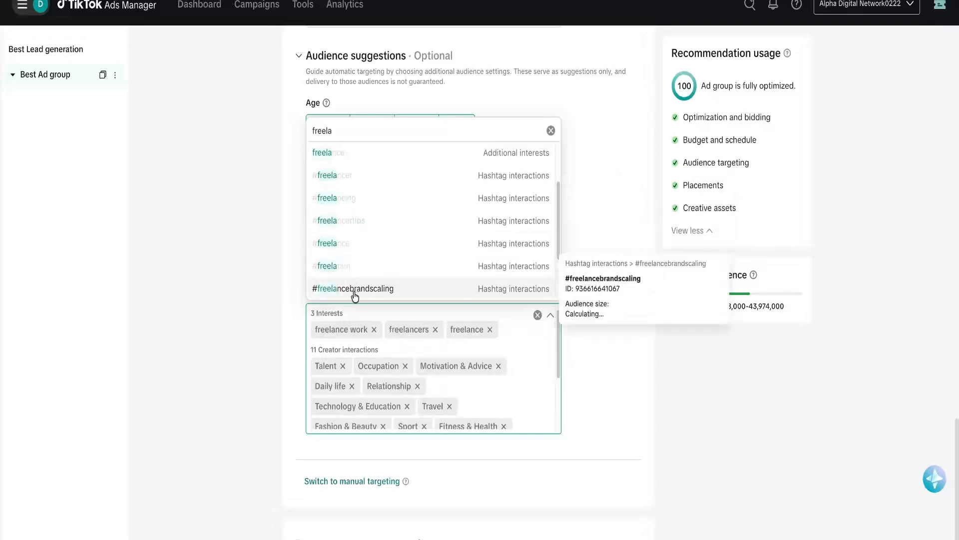
{"action": "left_click", "coordinate": [352, 290]}
{"action": "scroll", "coordinate": [367, 265], "scroll_direction": "down", "scroll_amount": 2}
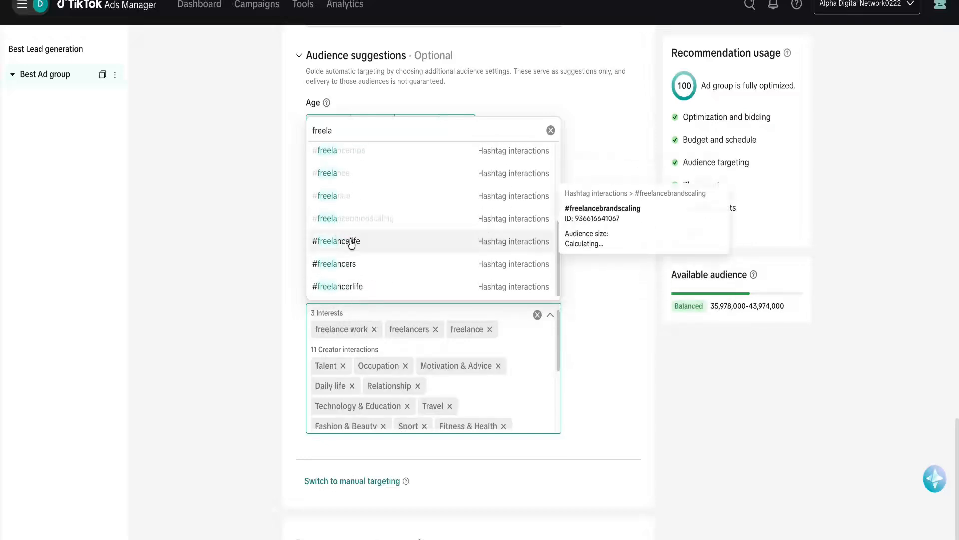
{"action": "left_click", "coordinate": [351, 241]}
{"action": "left_click", "coordinate": [344, 264]}
{"action": "left_click", "coordinate": [354, 288]}
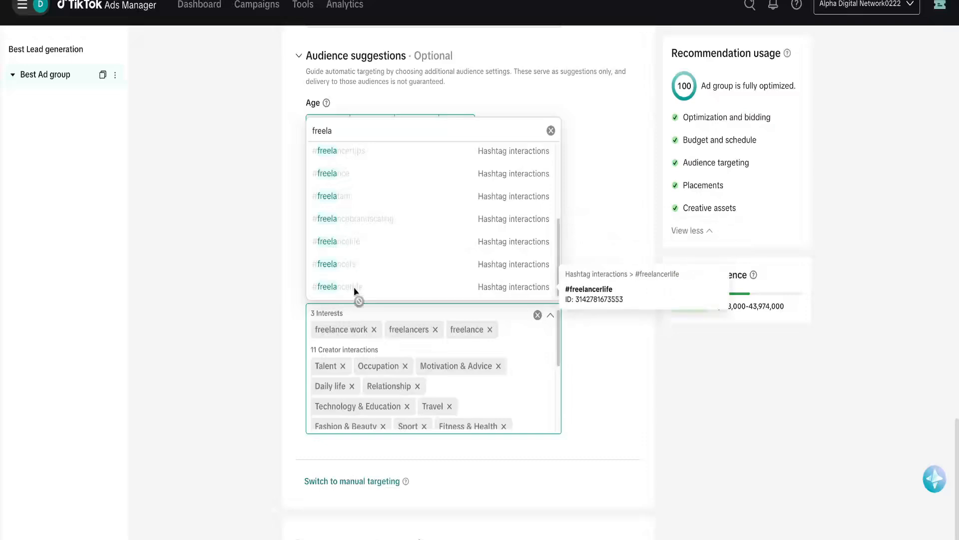
{"action": "scroll", "coordinate": [355, 223], "scroll_direction": "up", "scroll_amount": 5}
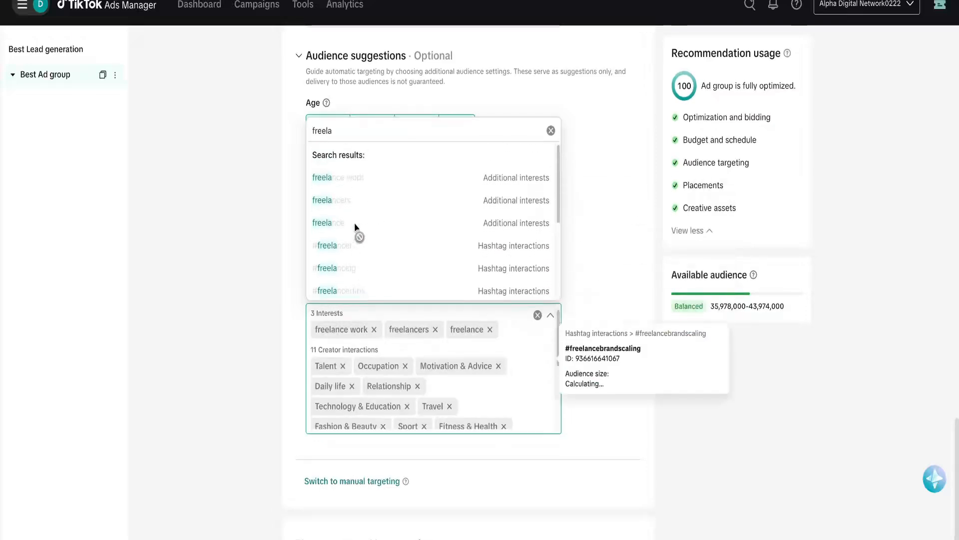
Add entrepreneur, Entrepreneurship and entrepreneurs interests plus #entrepreneurfrancais, #entrepeneur and other 'entre' hashtags.
{"action": "double_click", "coordinate": [340, 130]}
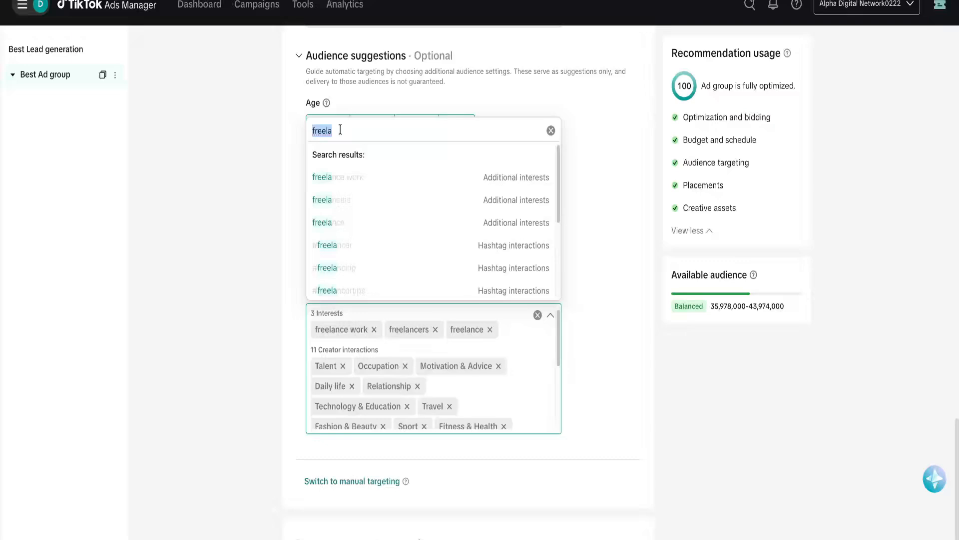
{"action": "type", "text": "work"}
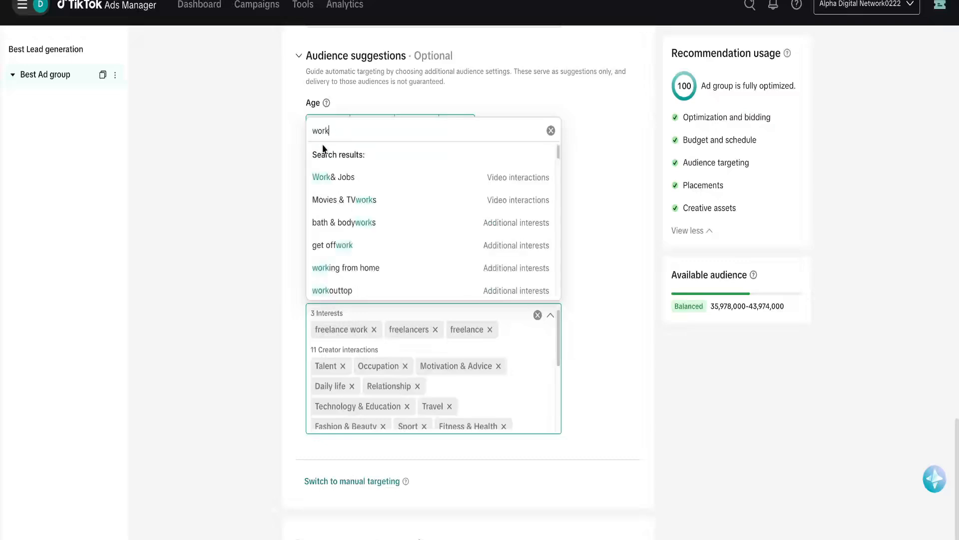
{"action": "double_click", "coordinate": [359, 131]}
{"action": "type", "text": "entre"}
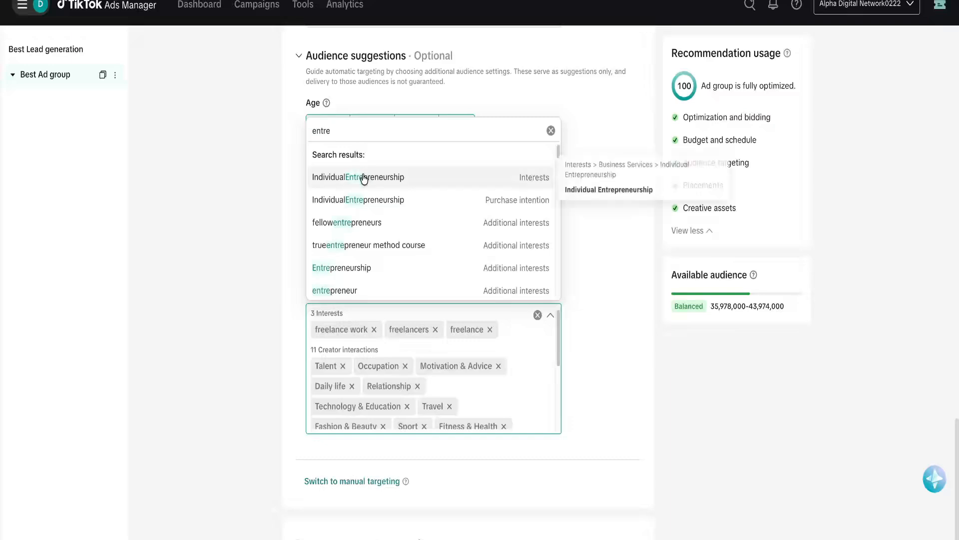
{"action": "left_click", "coordinate": [344, 289]}
{"action": "left_click", "coordinate": [354, 275]}
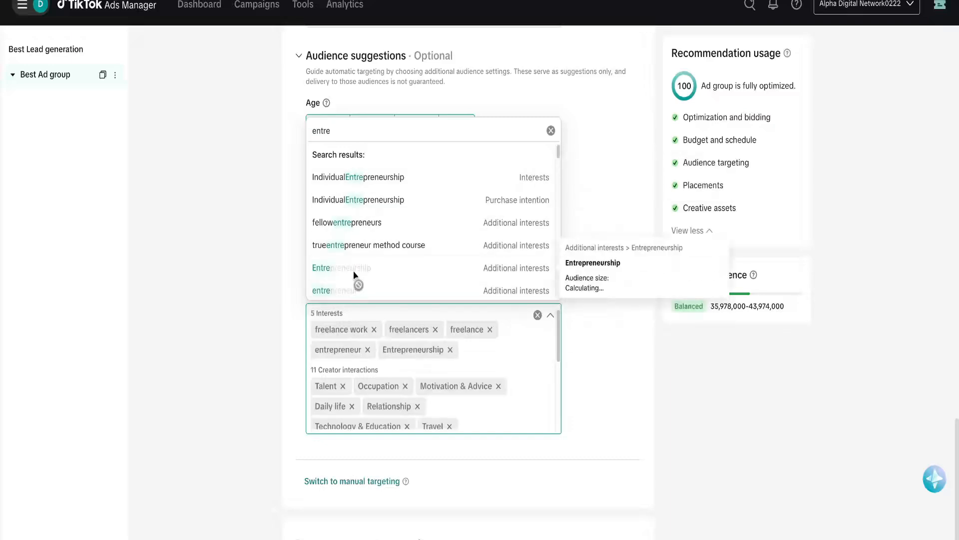
{"action": "scroll", "coordinate": [366, 230], "scroll_direction": "down", "scroll_amount": 2}
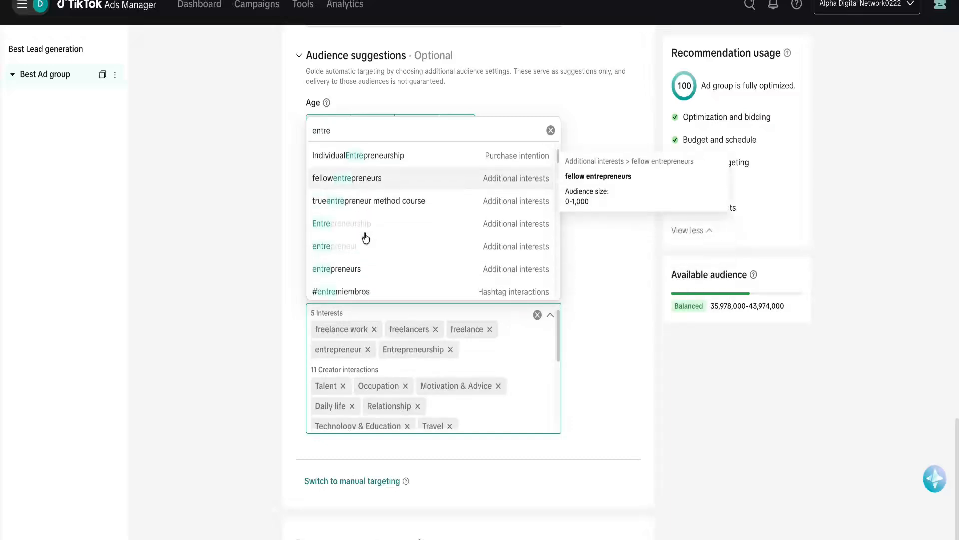
{"action": "left_click", "coordinate": [366, 210]}
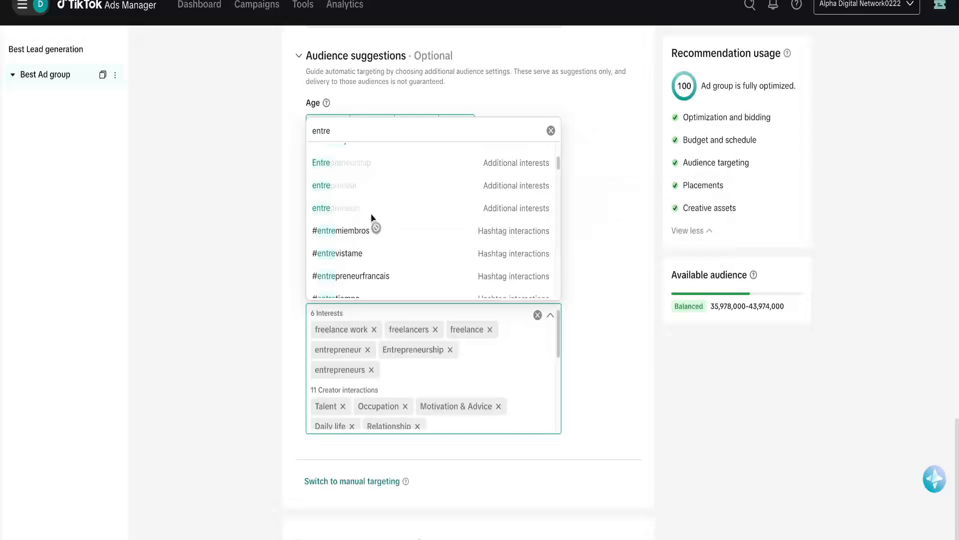
{"action": "left_click", "coordinate": [362, 230]}
{"action": "left_click", "coordinate": [359, 254]}
{"action": "scroll", "coordinate": [358, 254], "scroll_direction": "down", "scroll_amount": 2}
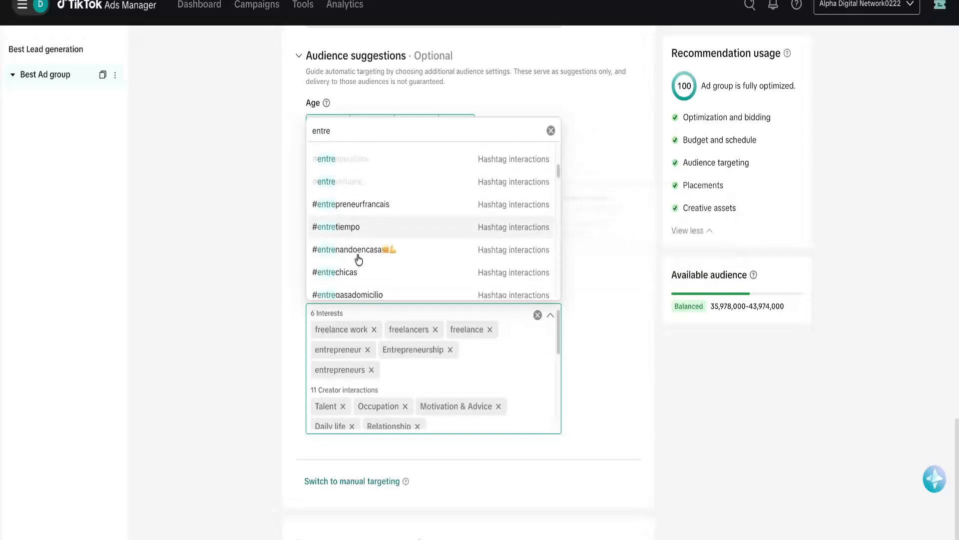
{"action": "left_click", "coordinate": [369, 207]}
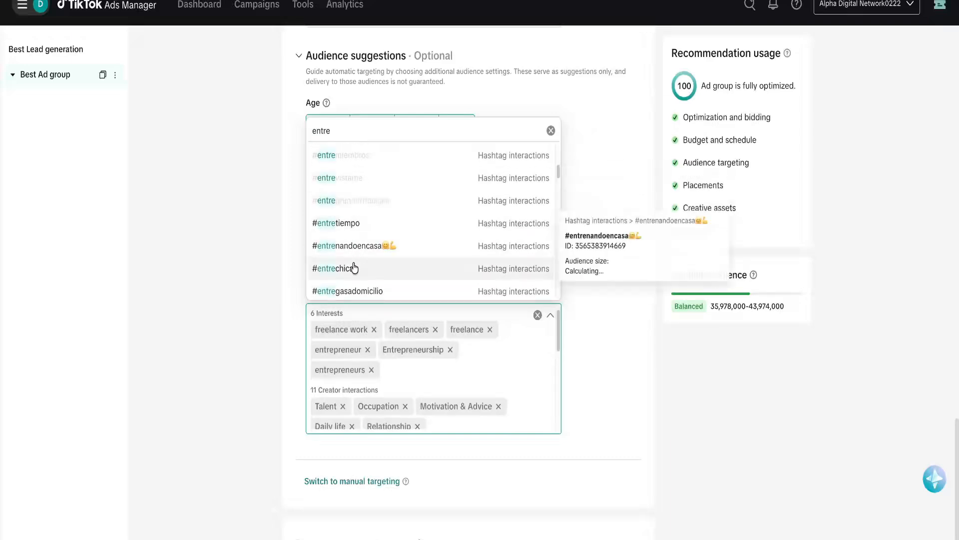
{"action": "left_click", "coordinate": [370, 269]}
{"action": "scroll", "coordinate": [353, 269], "scroll_direction": "down", "scroll_amount": 2}
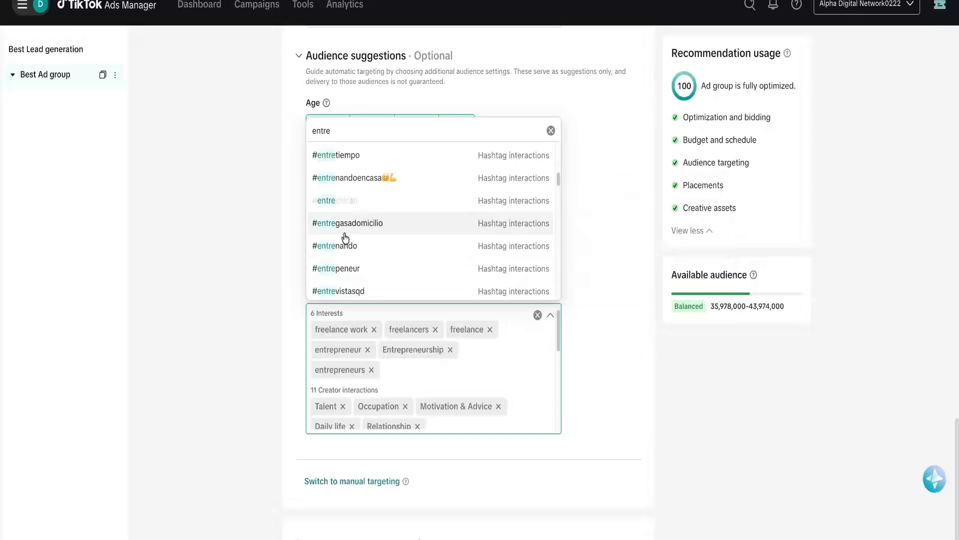
{"action": "left_click", "coordinate": [349, 268]}
{"action": "scroll", "coordinate": [377, 278], "scroll_direction": "down", "scroll_amount": 1}
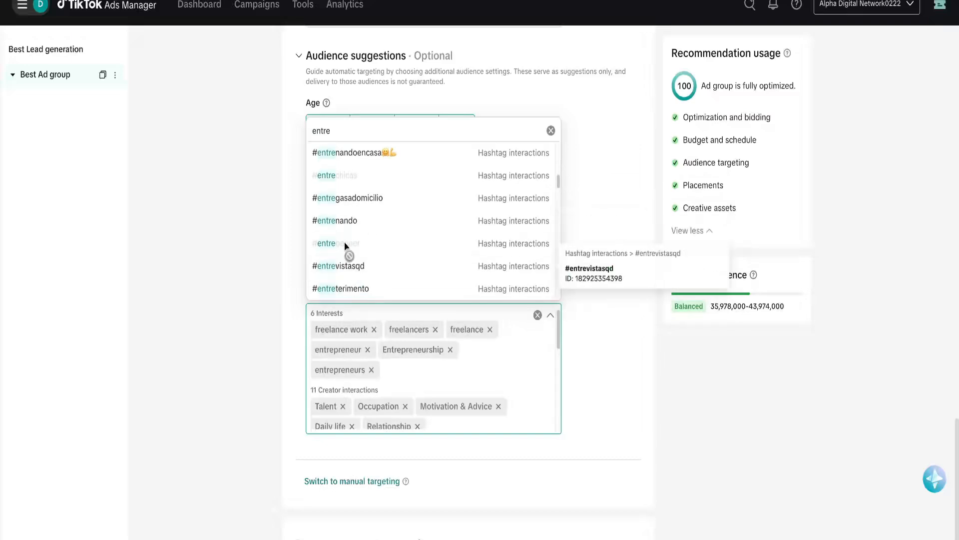
{"action": "scroll", "coordinate": [363, 245], "scroll_direction": "up", "scroll_amount": 5}
Leave the 'entre' interest search and expand the Placements and brand safety settings.
{"action": "double_click", "coordinate": [354, 130]}
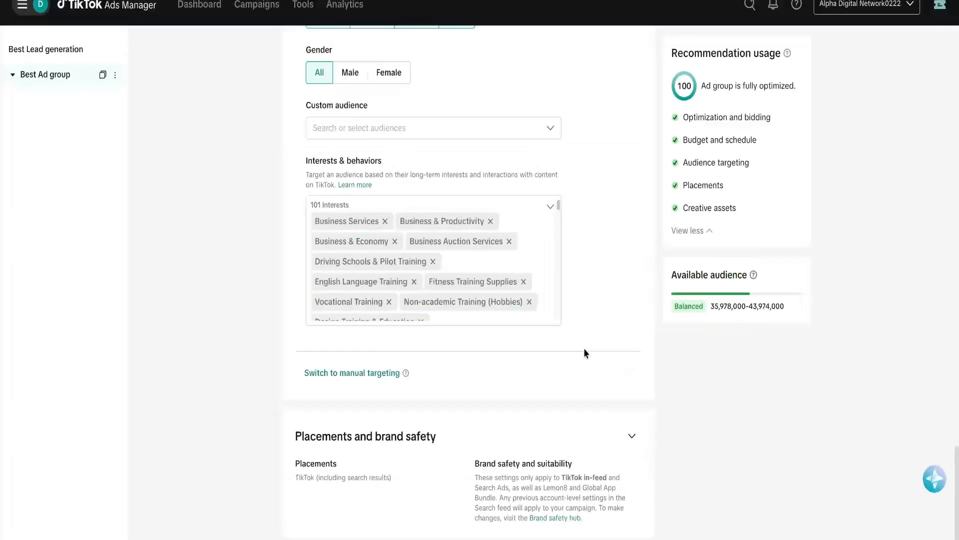
{"action": "left_click", "coordinate": [631, 435]}
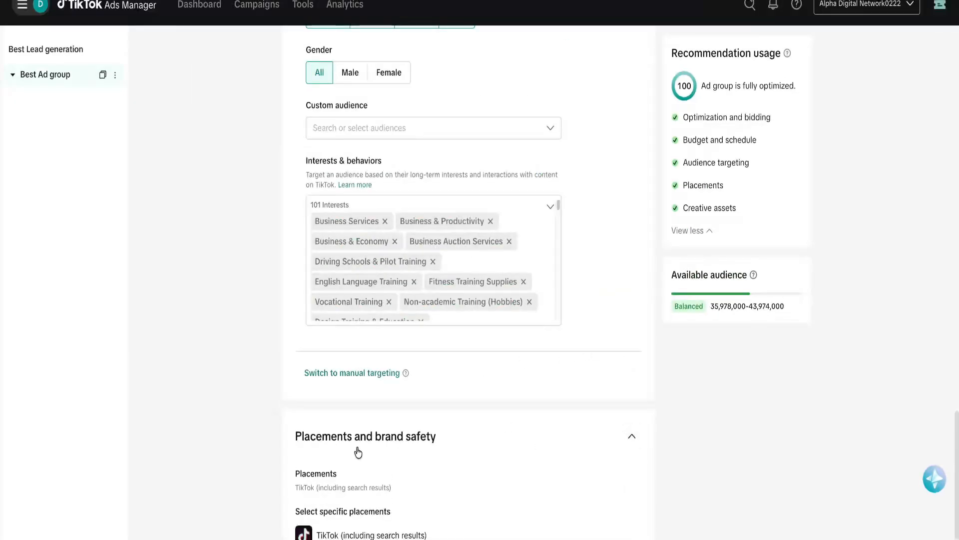
{"action": "scroll", "coordinate": [691, 368], "scroll_direction": "down", "scroll_amount": 4}
{"action": "scroll", "coordinate": [691, 368], "scroll_direction": "up", "scroll_amount": 1}
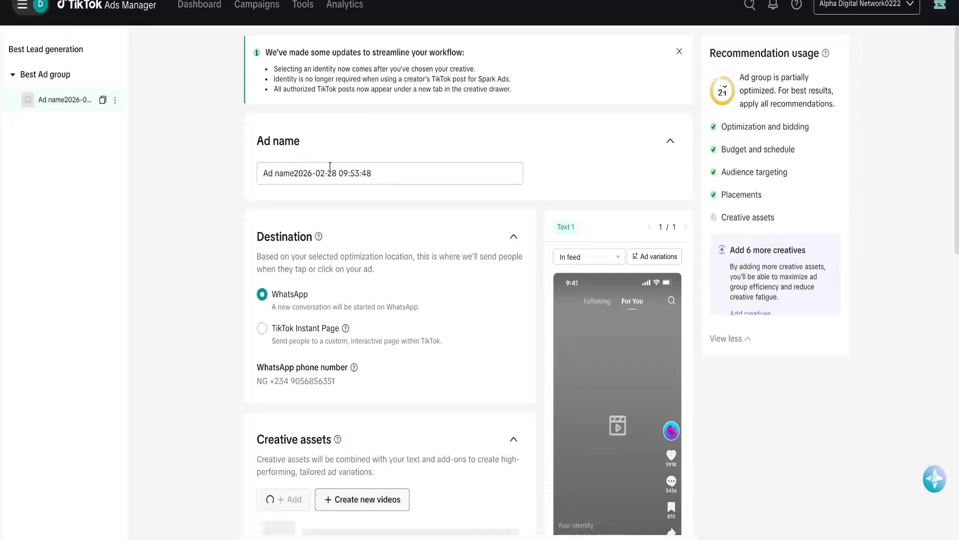
{"action": "left_click_drag", "start_coordinate": [392, 176], "coordinate": [275, 173]}
{"action": "key", "text": "BackSpace"}
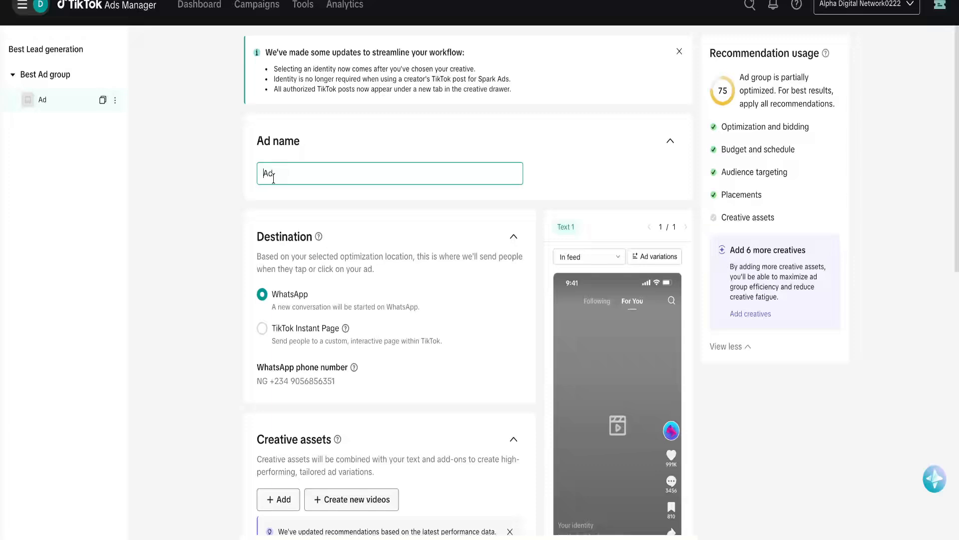
{"action": "type", "text": "Best"}
{"action": "left_click", "coordinate": [258, 196]}
{"action": "scroll", "coordinate": [284, 250], "scroll_direction": "down", "scroll_amount": 4}
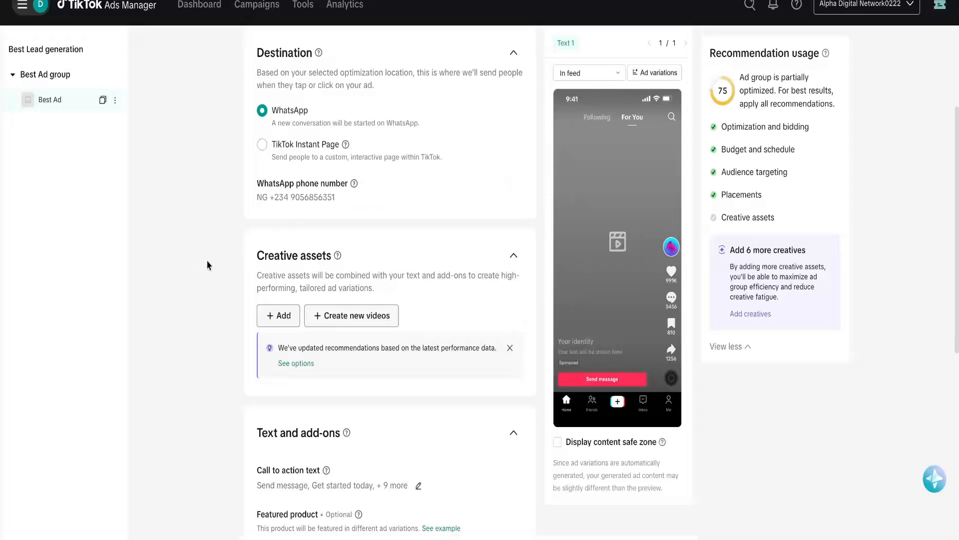
{"action": "mouse_move", "coordinate": [354, 185]}
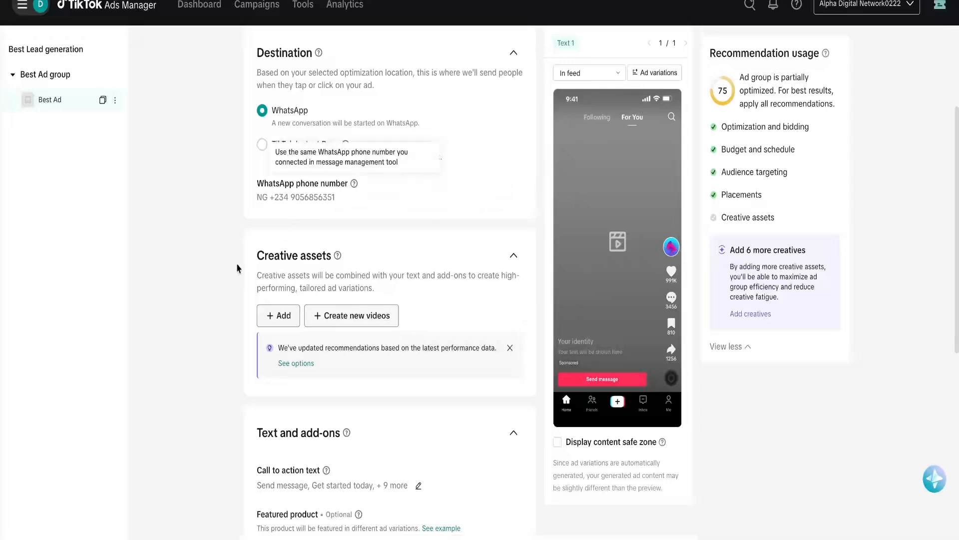
{"action": "scroll", "coordinate": [347, 257], "scroll_direction": "down", "scroll_amount": 2}
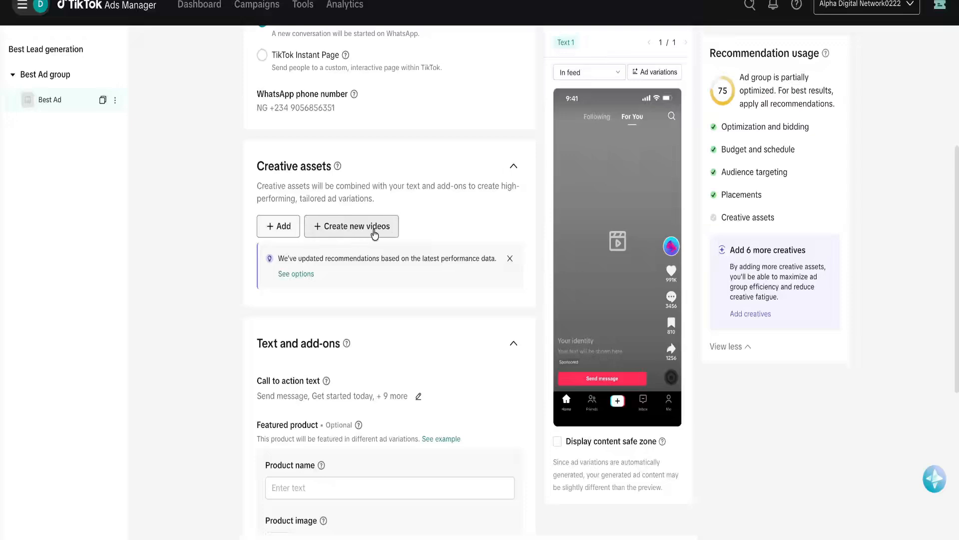
In Creative assets, browse TikTok posts and the Creative library, then choose Upload.
{"action": "left_click", "coordinate": [278, 226]}
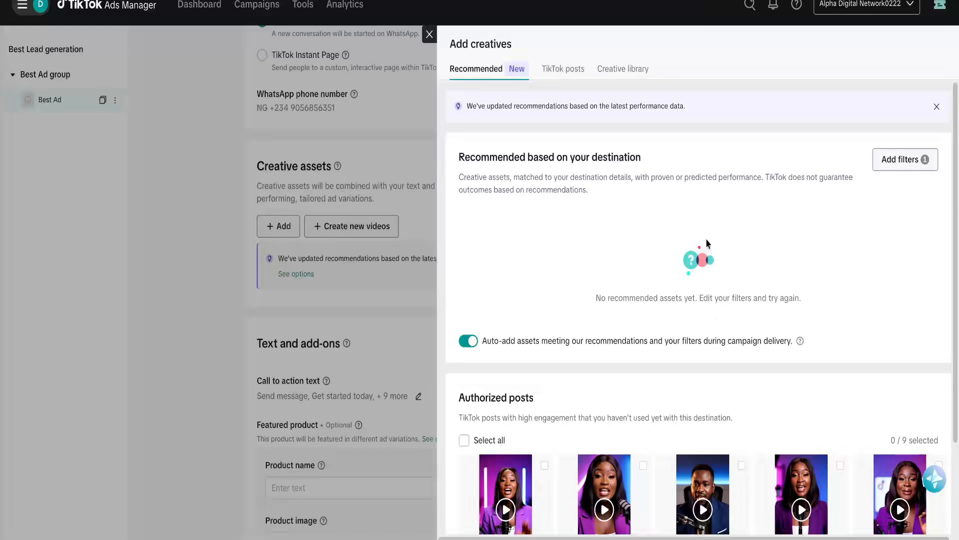
{"action": "left_click", "coordinate": [565, 71]}
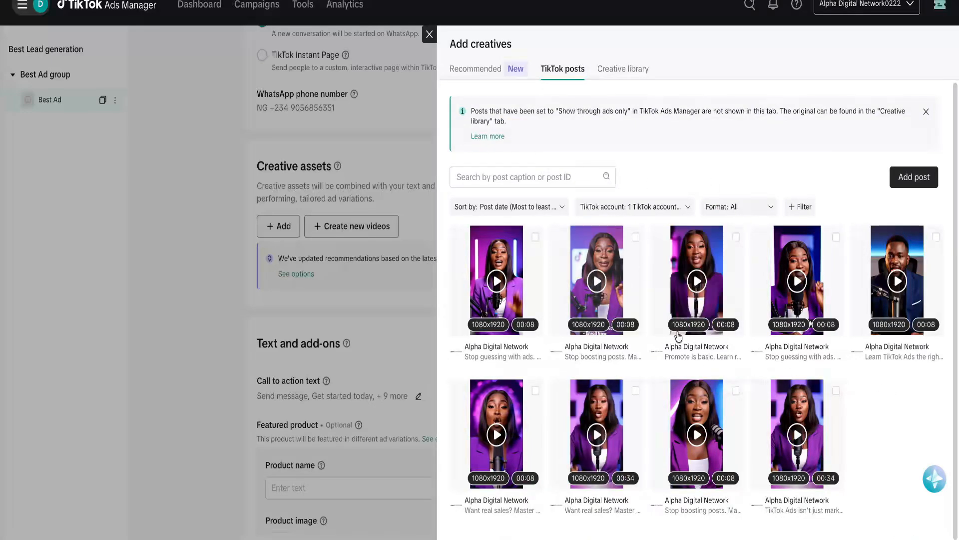
{"action": "left_click", "coordinate": [615, 70]}
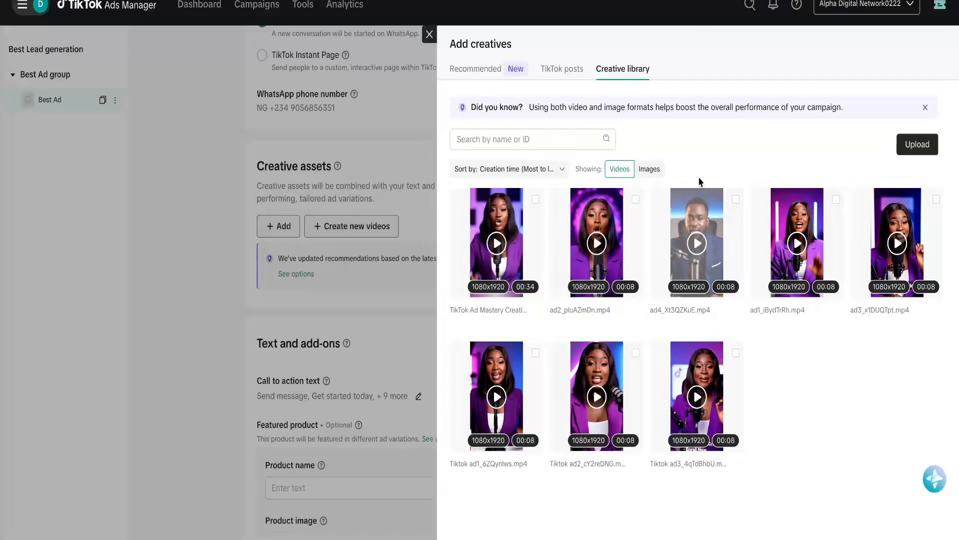
{"action": "left_click", "coordinate": [918, 146]}
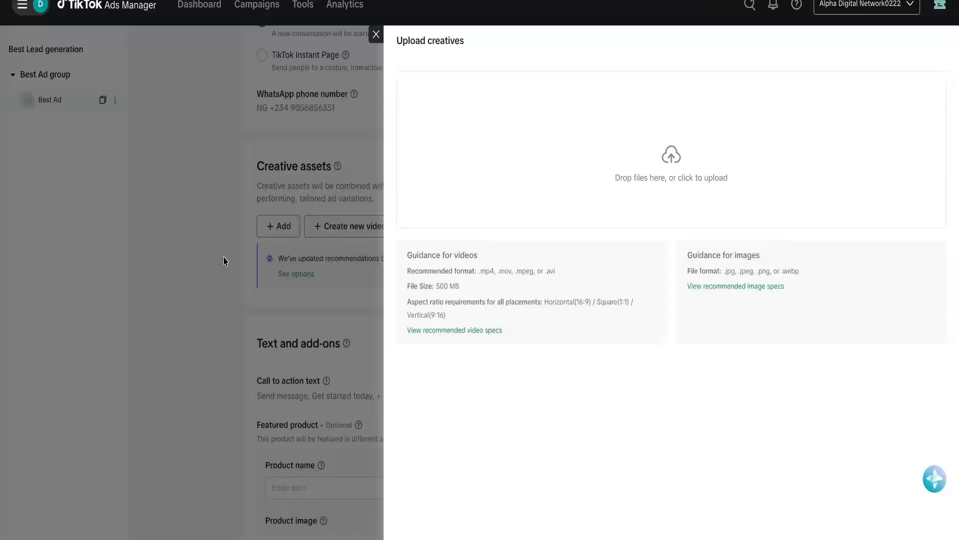
Upload the seven workspace video files and confirm adding them to Best Ad.
{"action": "left_click_drag", "start_coordinate": [225, 254], "coordinate": [664, 145]}
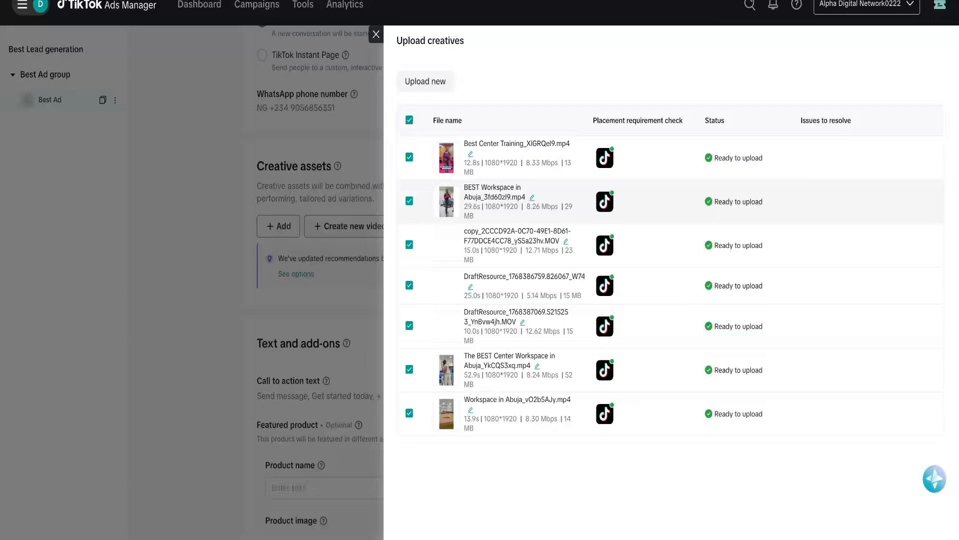
{"action": "left_click", "coordinate": [819, 536]}
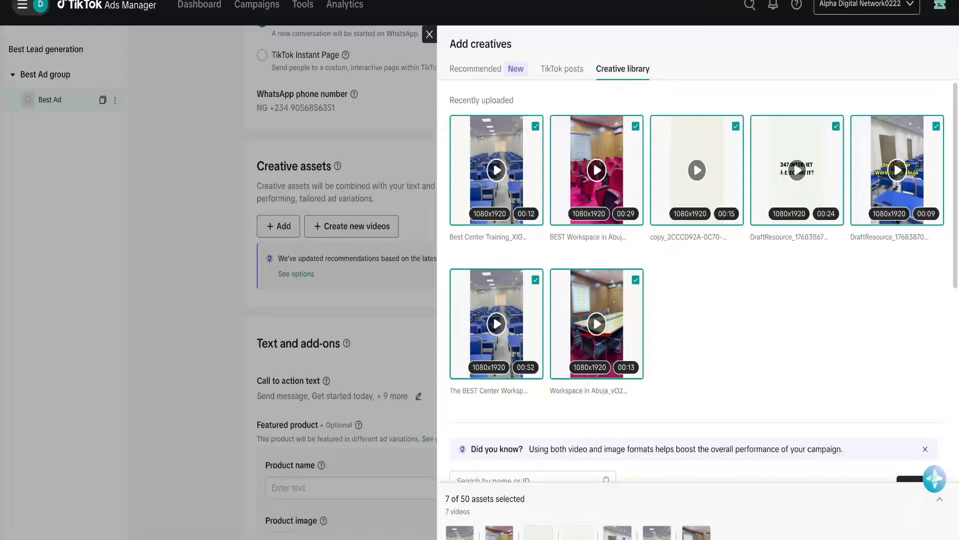
{"action": "left_click", "coordinate": [919, 539]}
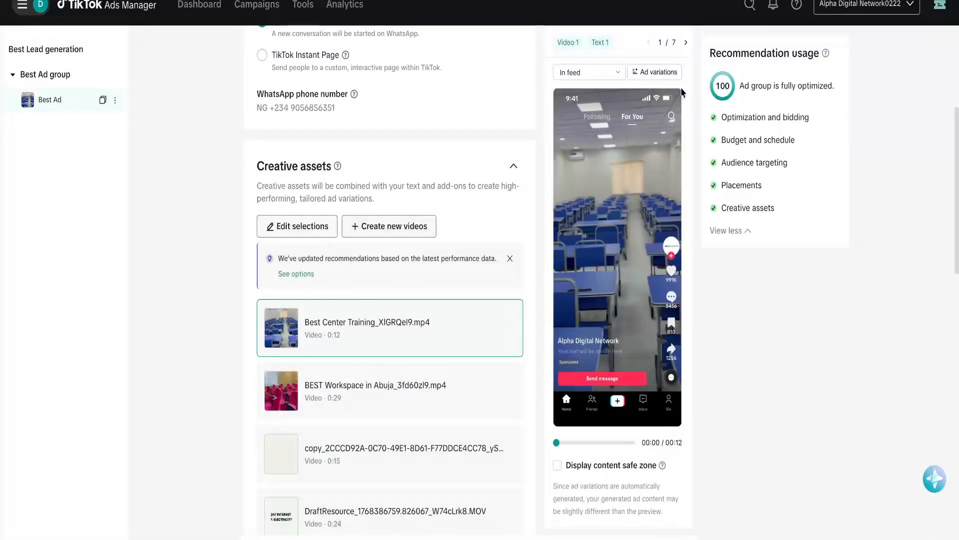
{"action": "mouse_move", "coordinate": [602, 169]}
{"action": "left_click", "coordinate": [455, 397]}
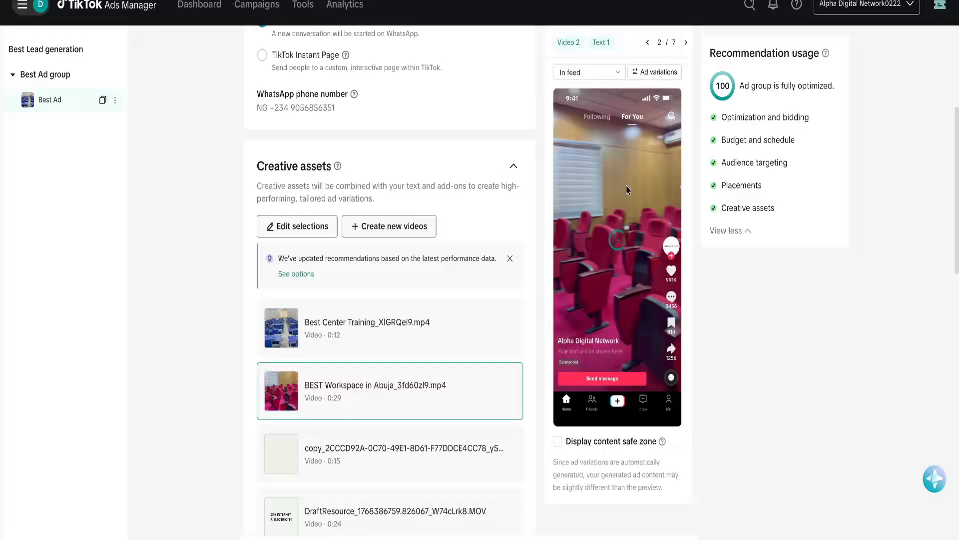
{"action": "left_click", "coordinate": [415, 465]}
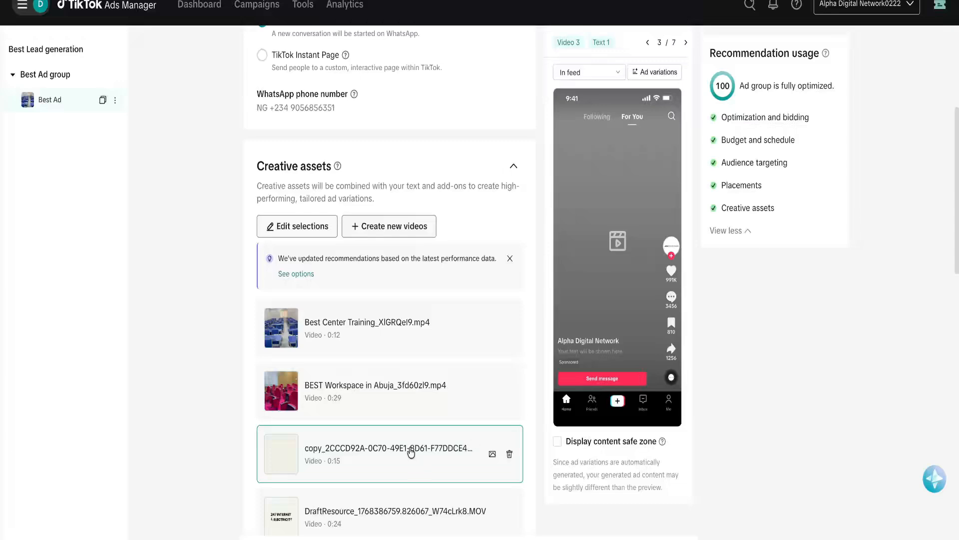
{"action": "left_click", "coordinate": [360, 339]}
{"action": "scroll", "coordinate": [358, 371], "scroll_direction": "down", "scroll_amount": 2}
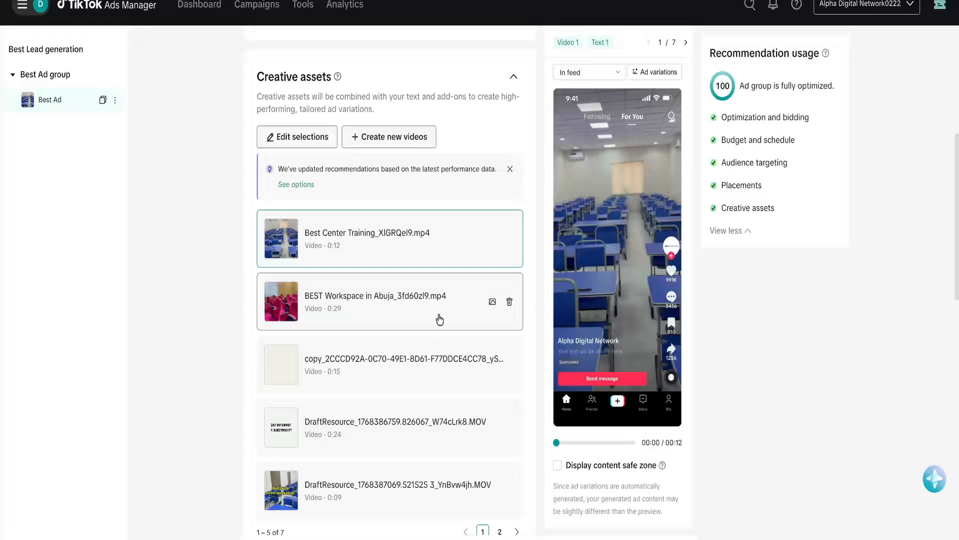
{"action": "scroll", "coordinate": [516, 287], "scroll_direction": "down", "scroll_amount": 3}
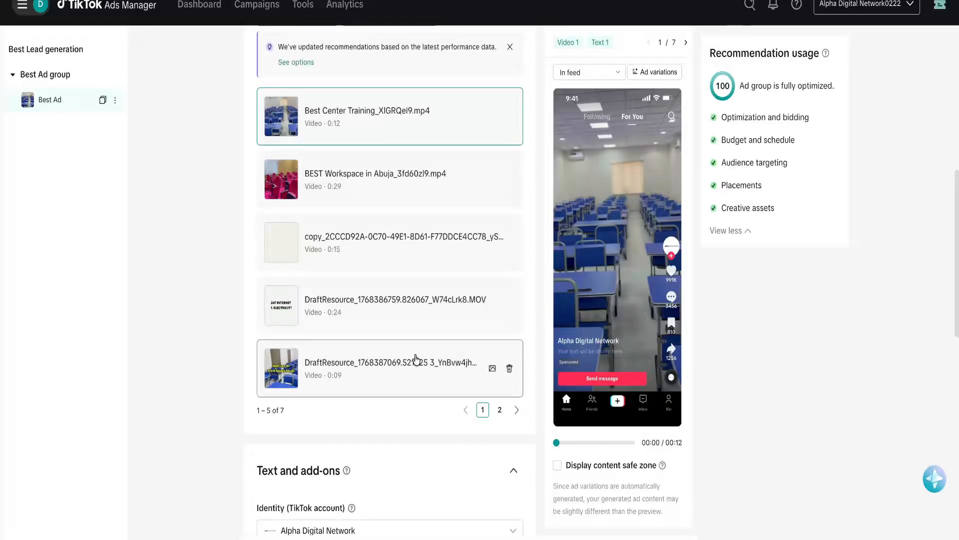
{"action": "scroll", "coordinate": [412, 350], "scroll_direction": "down", "scroll_amount": 3}
{"action": "scroll", "coordinate": [414, 195], "scroll_direction": "down", "scroll_amount": 6}
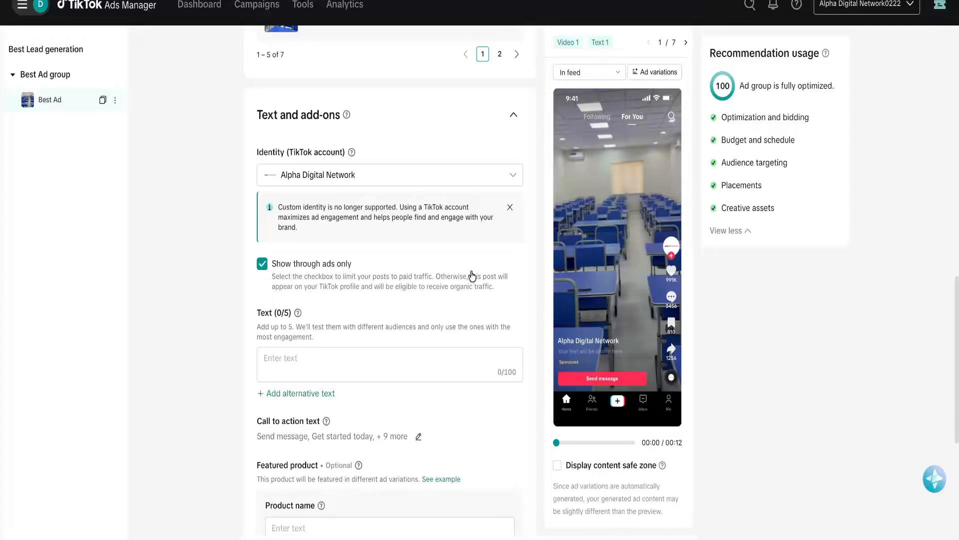
{"action": "mouse_move", "coordinate": [589, 232]}
{"action": "scroll", "coordinate": [293, 260], "scroll_direction": "down", "scroll_amount": 2}
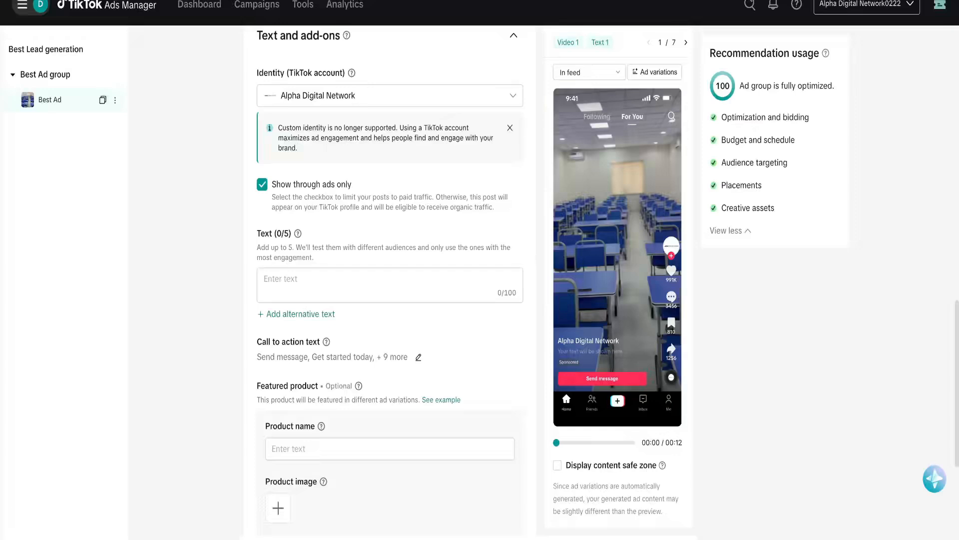
Paste the first ad text and swap it for the 'Abuja's Premier Training Hub' suggestion.
{"action": "left_click", "coordinate": [293, 277]}
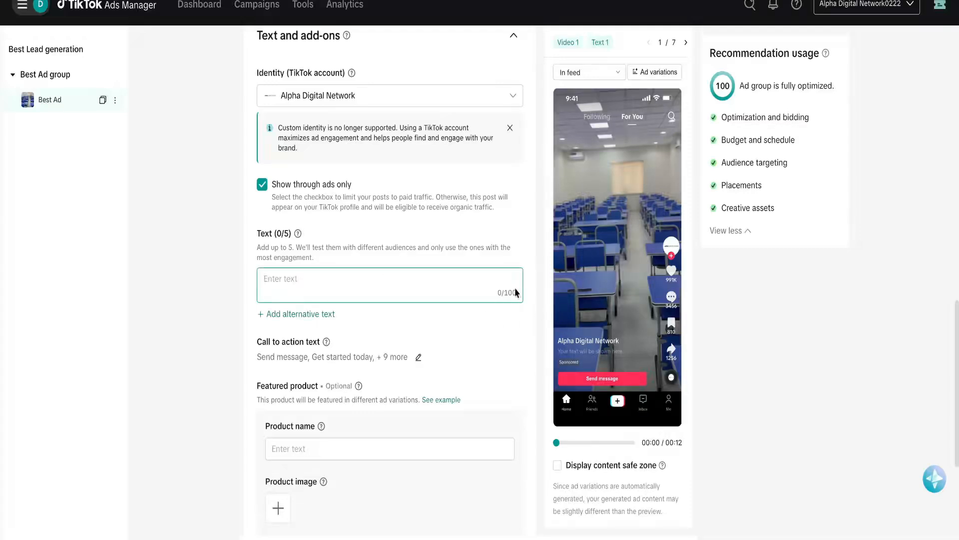
{"action": "type", "text": "Need a quiet workspace in Abuja? Fast WiFi + training space ready."}
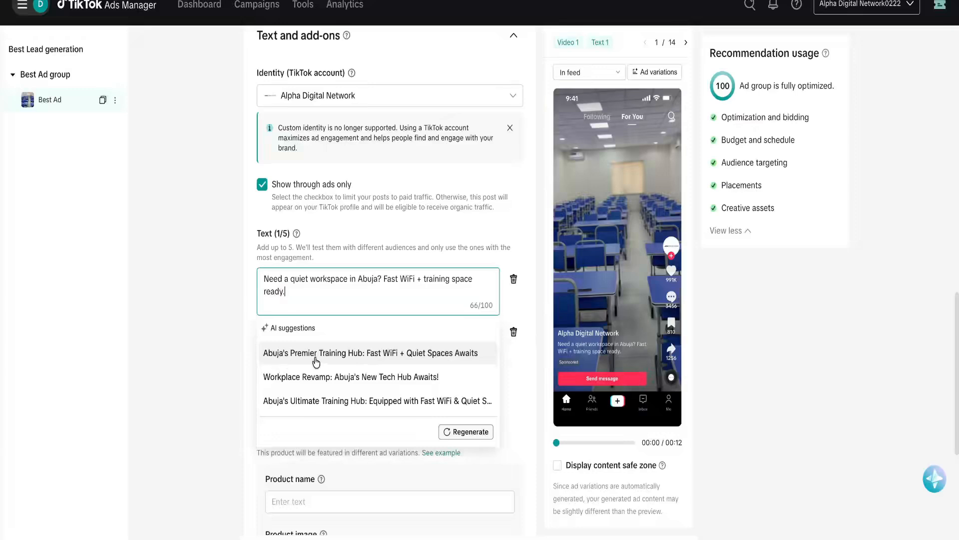
{"action": "left_click", "coordinate": [410, 359]}
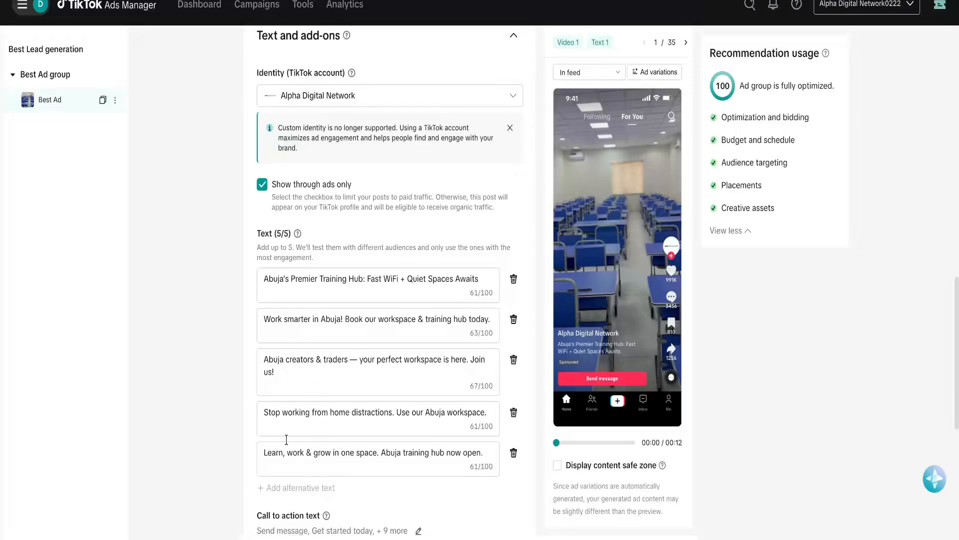
Use AI headlines 'Your Success Starts Here!', 'Elevate Your Business Today!' and Enhance Your Productivity for texts two to four.
{"action": "left_click", "coordinate": [327, 318]}
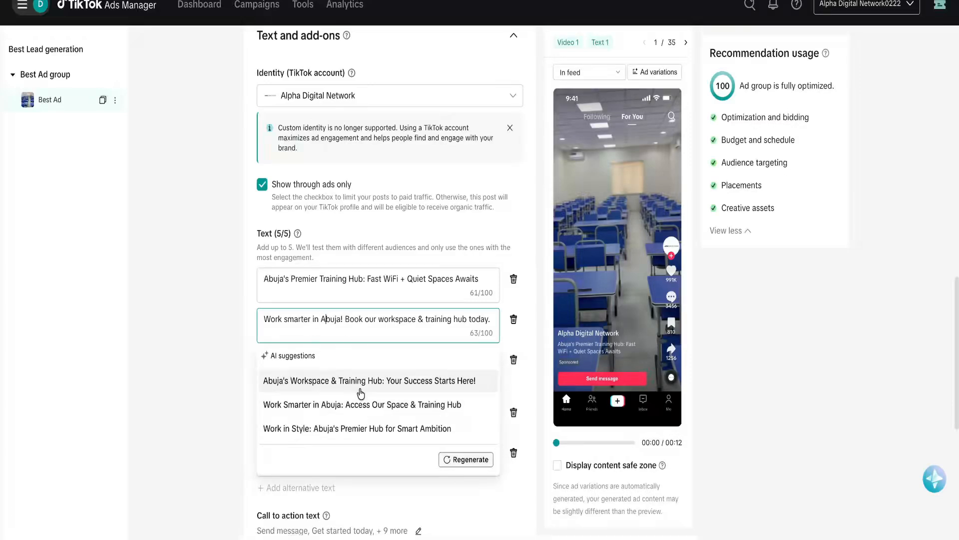
{"action": "left_click", "coordinate": [414, 388]}
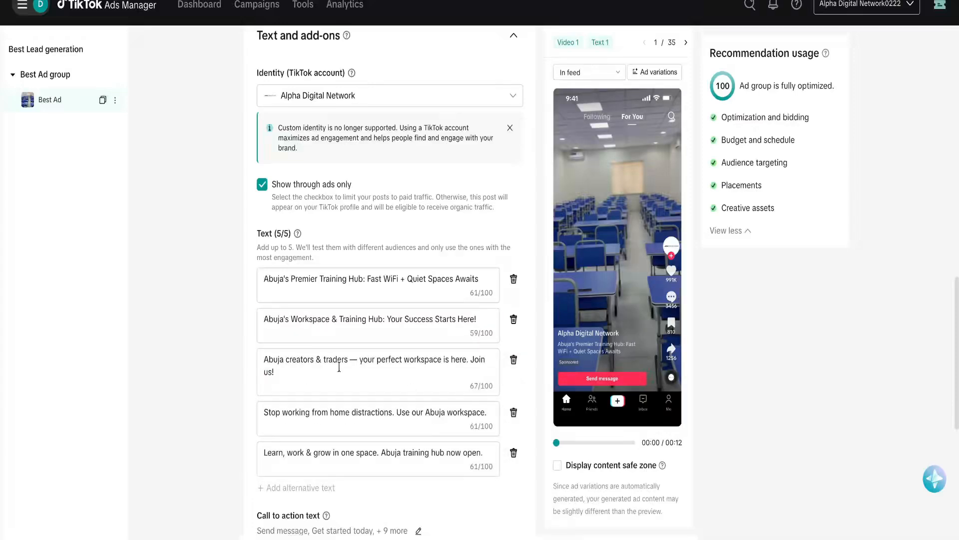
{"action": "left_click", "coordinate": [353, 383]}
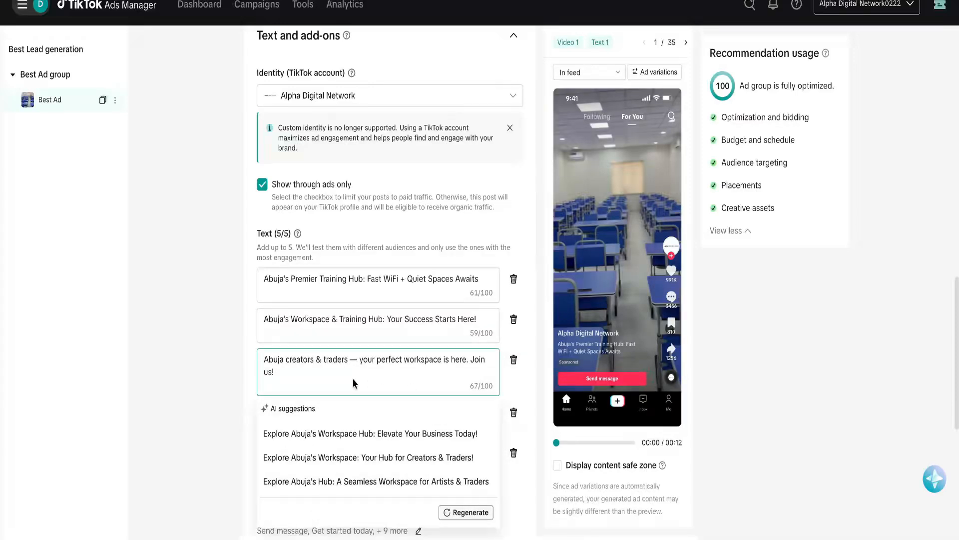
{"action": "left_click", "coordinate": [409, 434]}
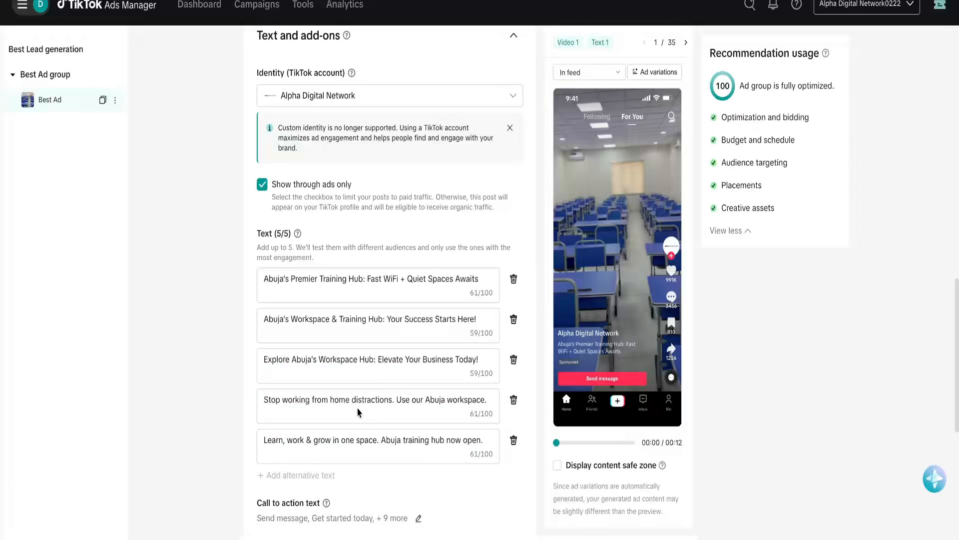
{"action": "left_click", "coordinate": [352, 397]}
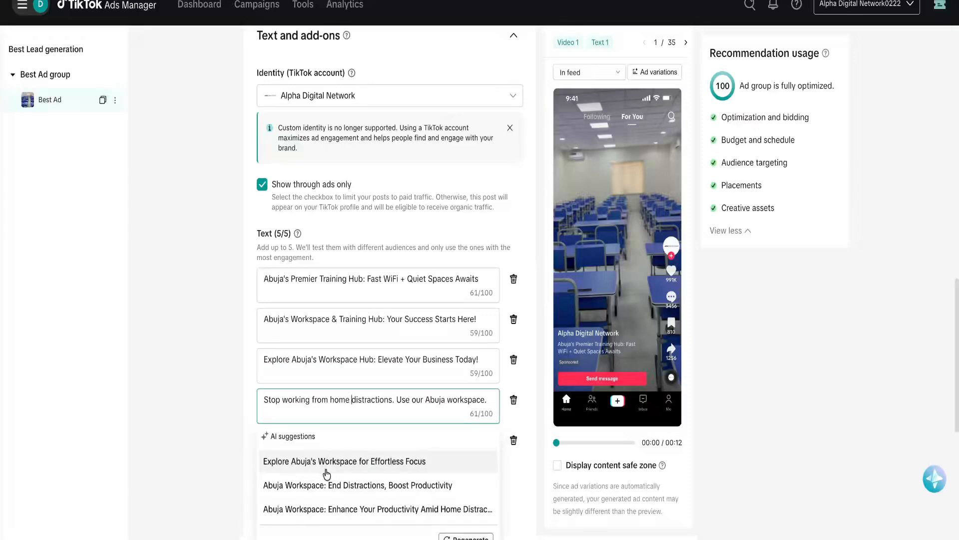
{"action": "left_click", "coordinate": [319, 509]}
{"action": "scroll", "coordinate": [301, 255], "scroll_direction": "down", "scroll_amount": 6}
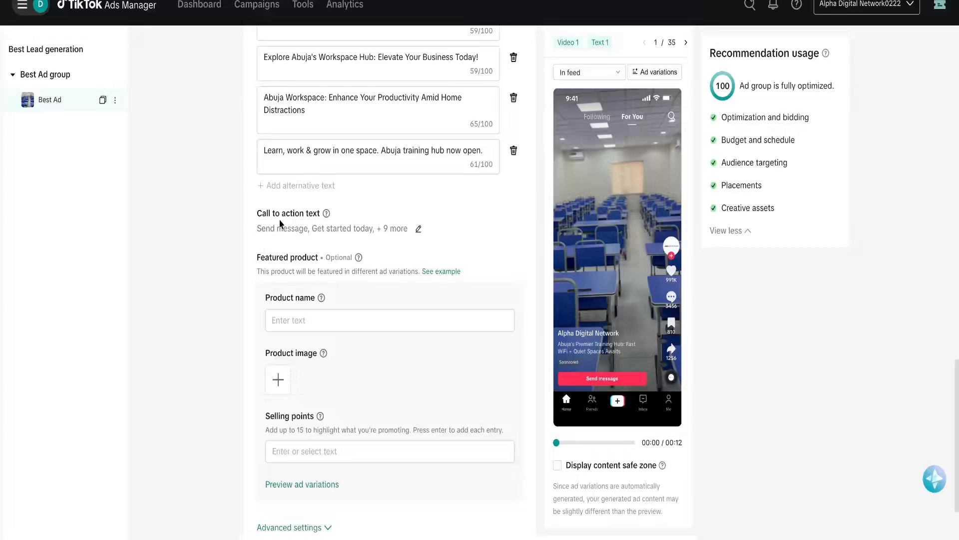
Make the call-to-action texts editable and remove Register now, keeping Apply today.
{"action": "left_click", "coordinate": [418, 231]}
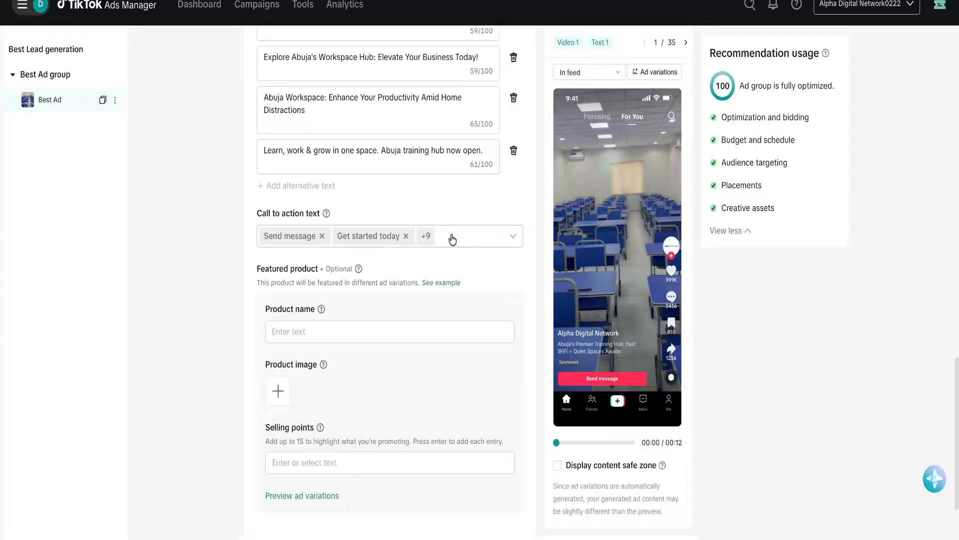
{"action": "left_click", "coordinate": [465, 239]}
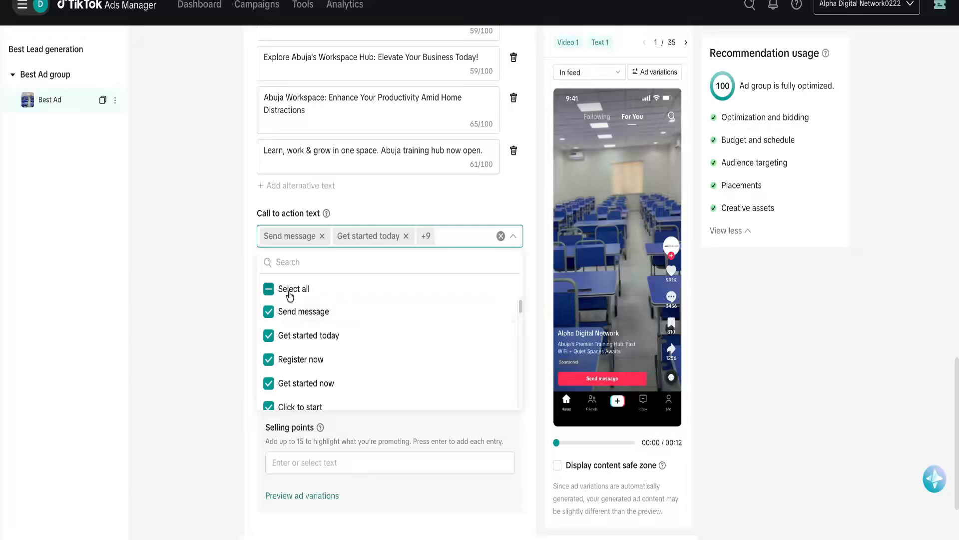
{"action": "left_click", "coordinate": [317, 366]}
{"action": "scroll", "coordinate": [356, 356], "scroll_direction": "down", "scroll_amount": 2}
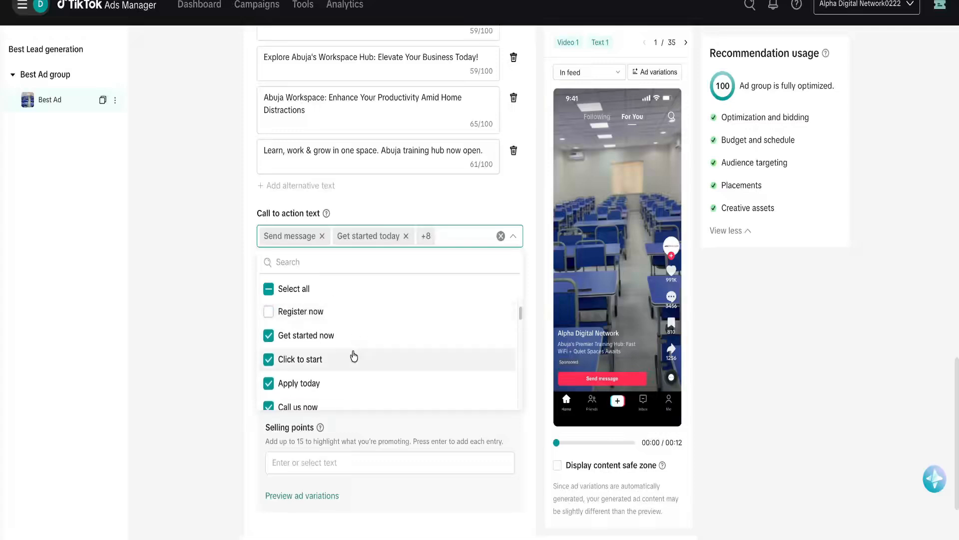
{"action": "left_click", "coordinate": [303, 389]}
{"action": "left_click", "coordinate": [303, 390]}
{"action": "scroll", "coordinate": [336, 377], "scroll_direction": "down", "scroll_amount": 1}
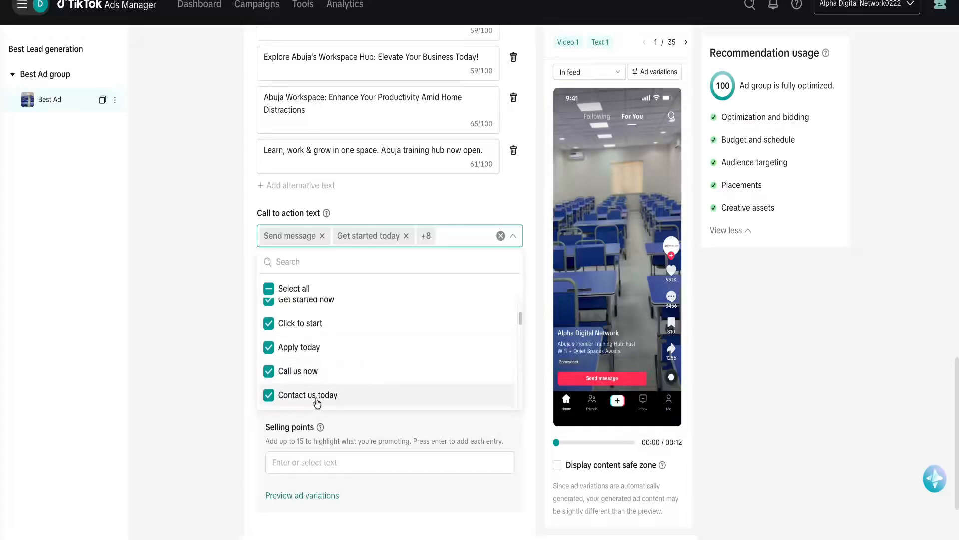
{"action": "scroll", "coordinate": [335, 398], "scroll_direction": "down", "scroll_amount": 1}
{"action": "scroll", "coordinate": [335, 398], "scroll_direction": "down", "scroll_amount": 2}
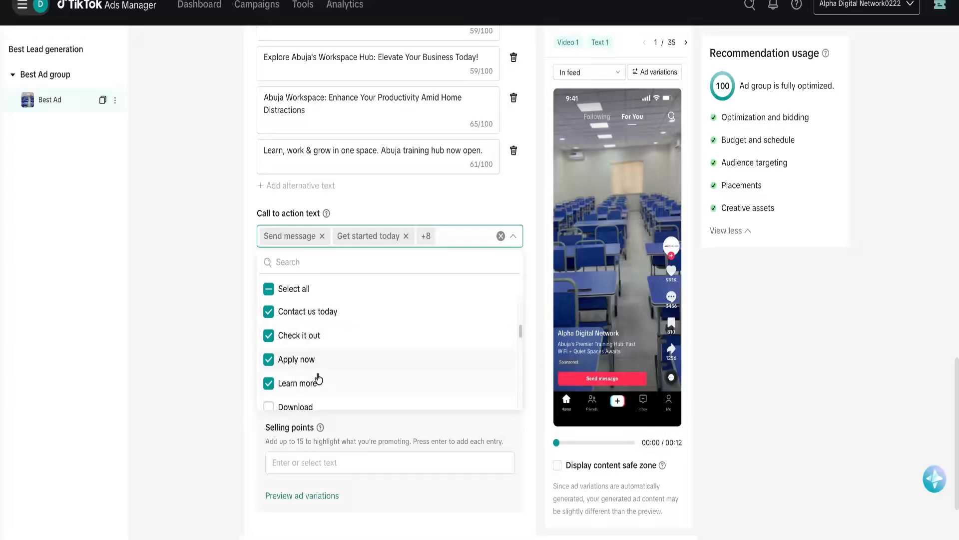
{"action": "scroll", "coordinate": [337, 388], "scroll_direction": "down", "scroll_amount": 1}
{"action": "scroll", "coordinate": [338, 389], "scroll_direction": "down", "scroll_amount": 2}
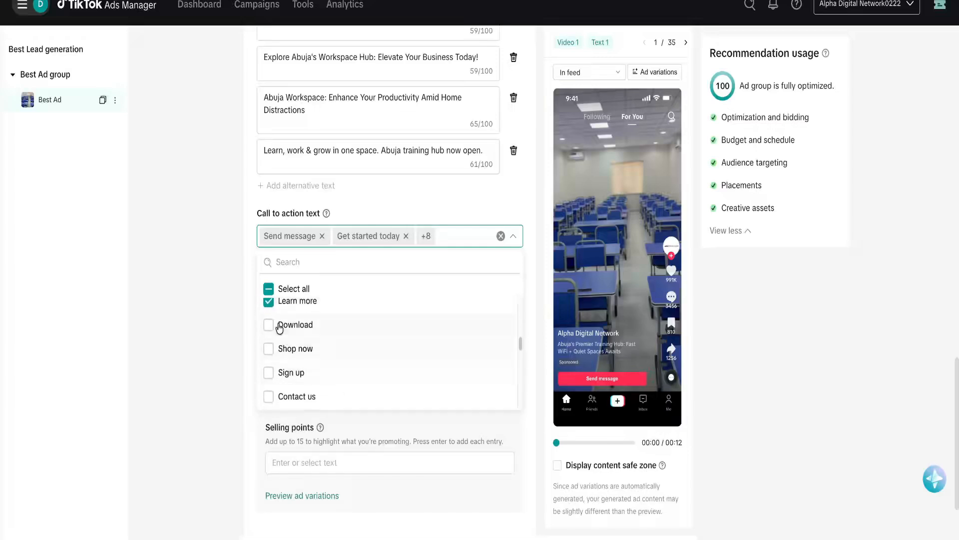
{"action": "left_click", "coordinate": [446, 212]}
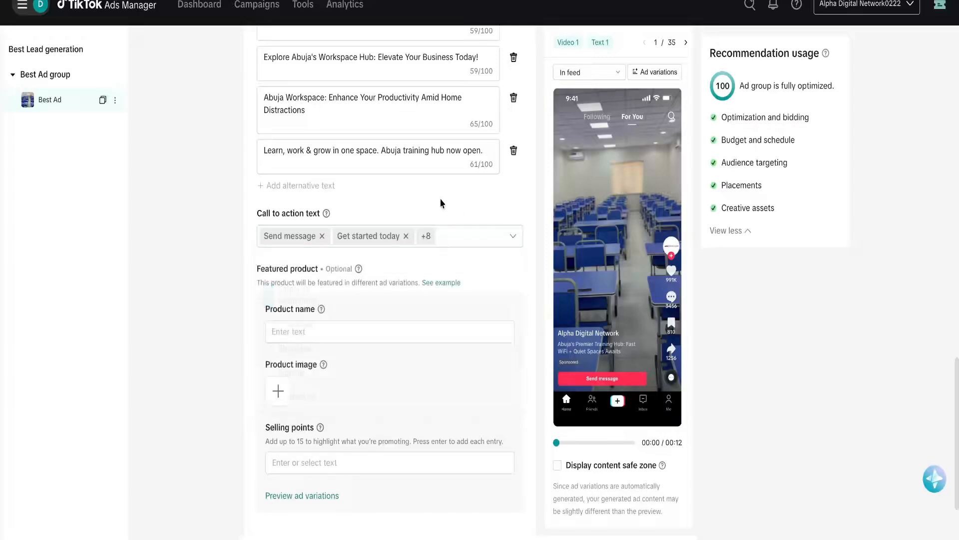
Add Contact us and Book now to the call-to-action texts.
{"action": "left_click", "coordinate": [463, 236]}
{"action": "scroll", "coordinate": [368, 327], "scroll_direction": "down", "scroll_amount": 3}
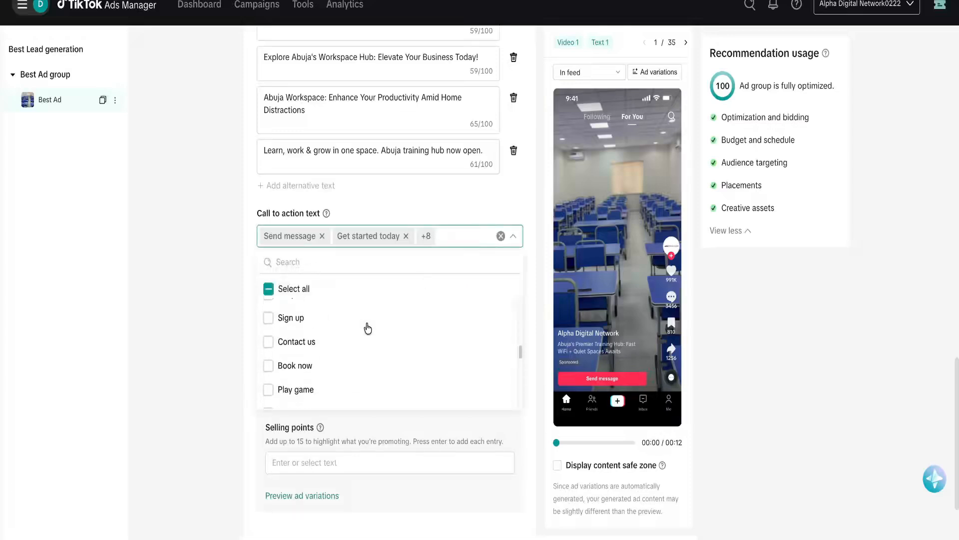
{"action": "scroll", "coordinate": [368, 328], "scroll_direction": "up", "scroll_amount": 1}
{"action": "scroll", "coordinate": [368, 329], "scroll_direction": "down", "scroll_amount": 2}
{"action": "left_click", "coordinate": [310, 324]}
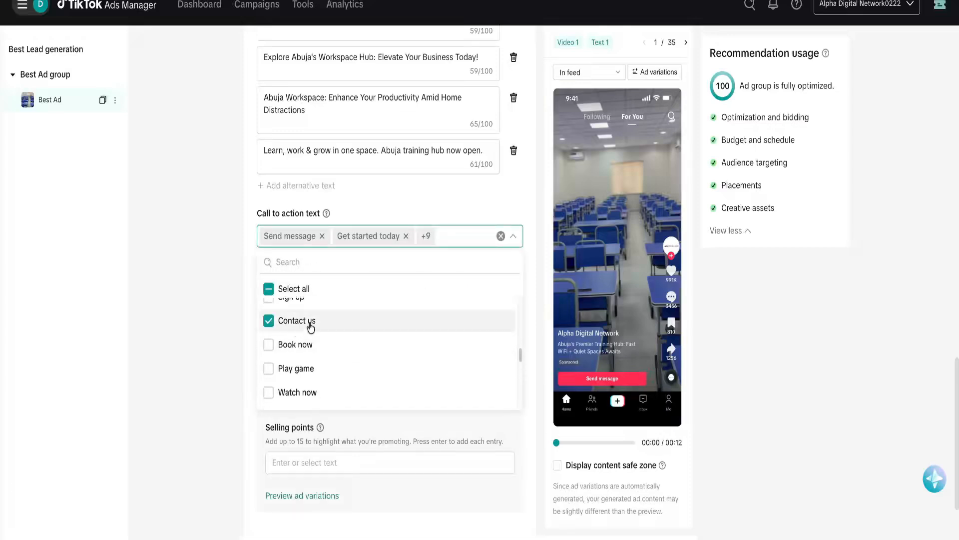
{"action": "left_click", "coordinate": [306, 346]}
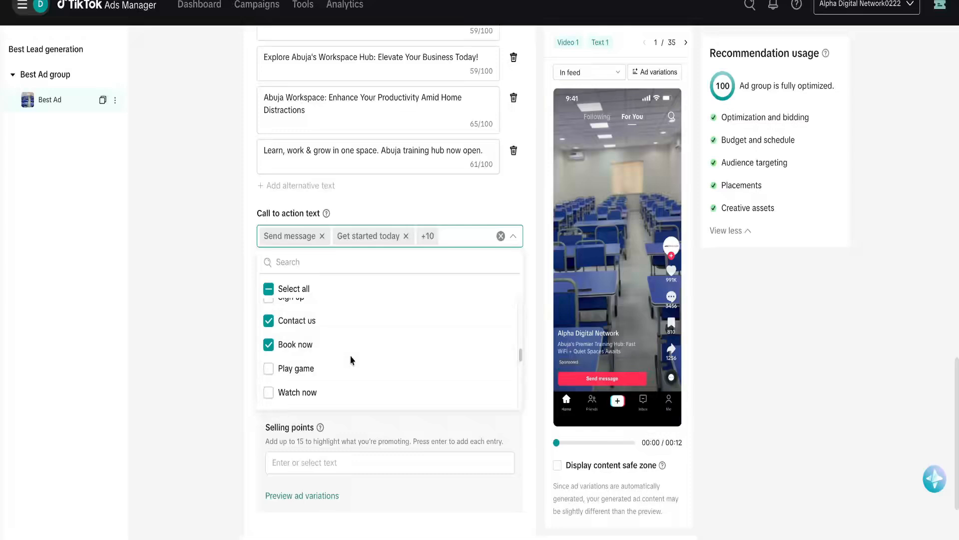
{"action": "scroll", "coordinate": [351, 359], "scroll_direction": "down", "scroll_amount": 1}
{"action": "scroll", "coordinate": [352, 360], "scroll_direction": "down", "scroll_amount": 1}
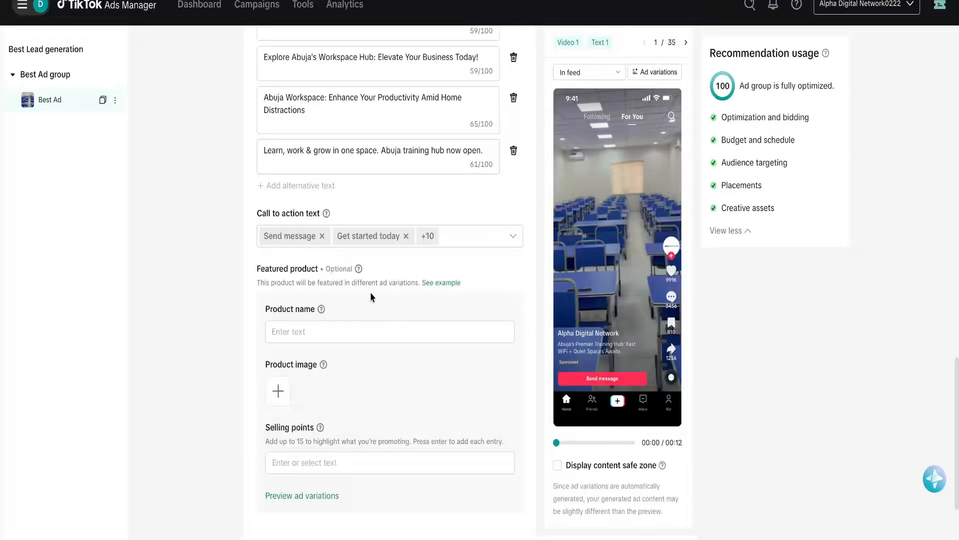
{"action": "mouse_move", "coordinate": [358, 271]}
Expand Advanced settings and check the Interactive add-ons library, which turns out empty.
{"action": "scroll", "coordinate": [287, 342], "scroll_direction": "down", "scroll_amount": 2}
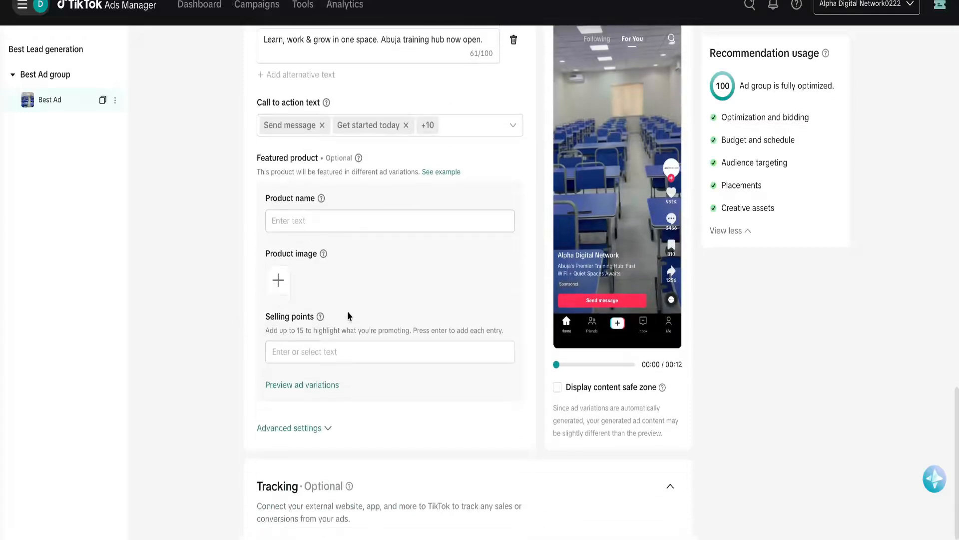
{"action": "scroll", "coordinate": [300, 320], "scroll_direction": "down", "scroll_amount": 2}
{"action": "left_click", "coordinate": [328, 276]}
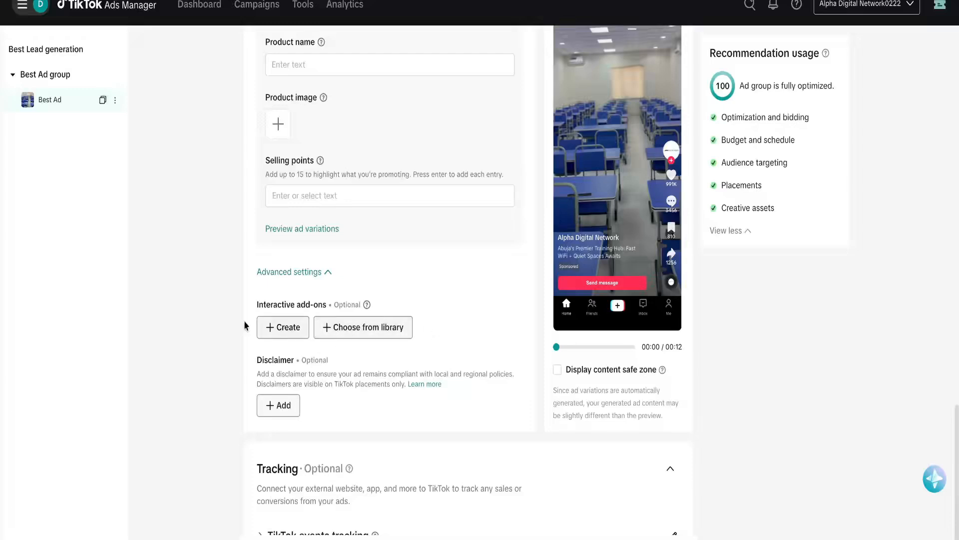
{"action": "left_click", "coordinate": [376, 331]}
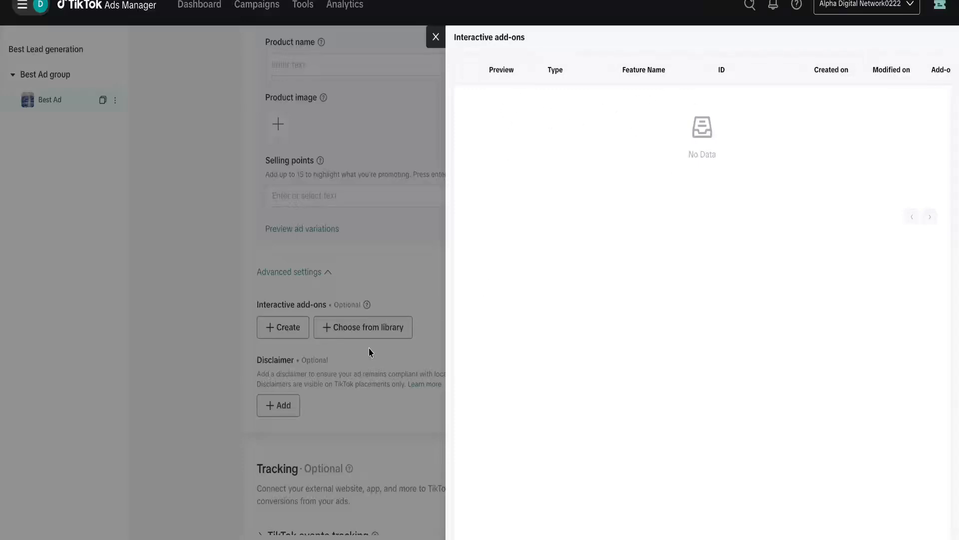
{"action": "left_click", "coordinate": [321, 372]}
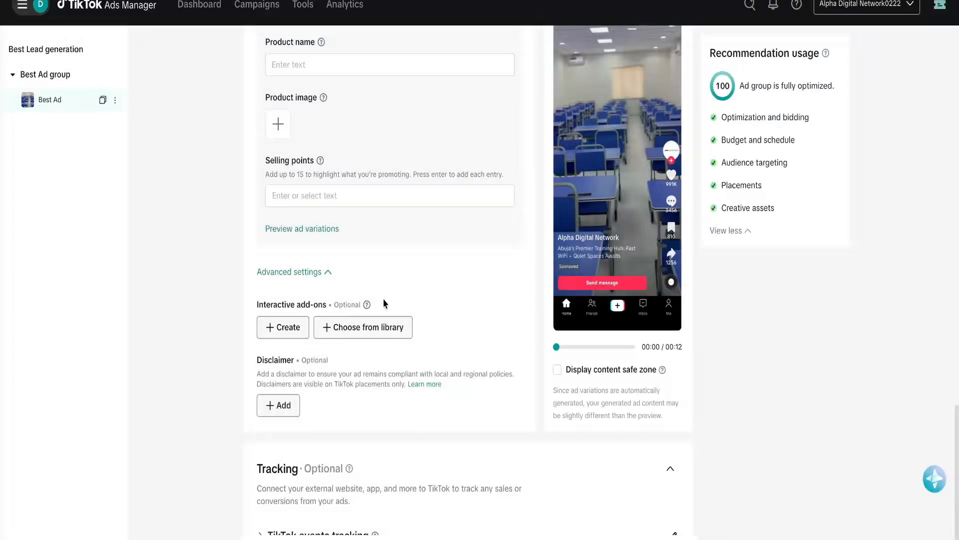
{"action": "scroll", "coordinate": [361, 387], "scroll_direction": "down", "scroll_amount": 3}
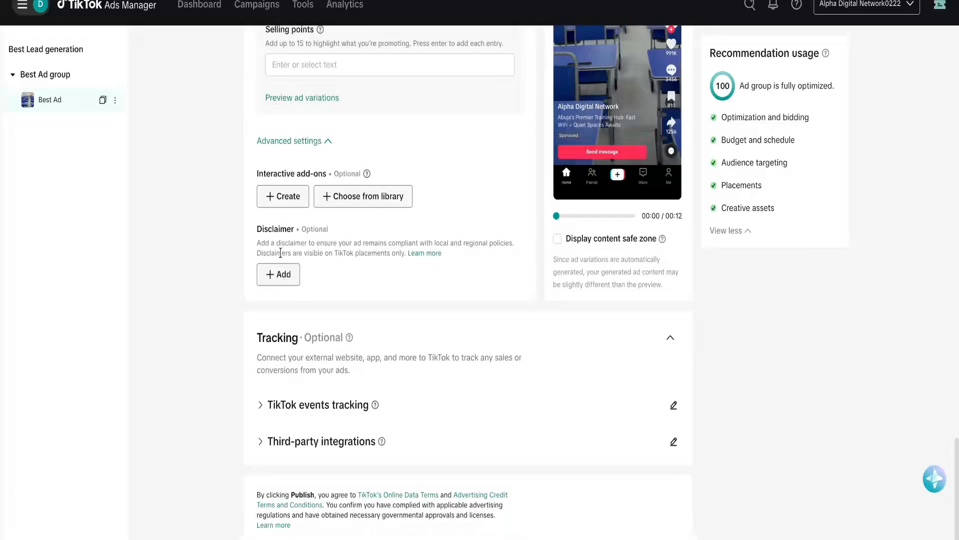
Add a disclaimer text box and expand the TikTok events tracking and Third-party integrations options.
{"action": "left_click", "coordinate": [282, 274]}
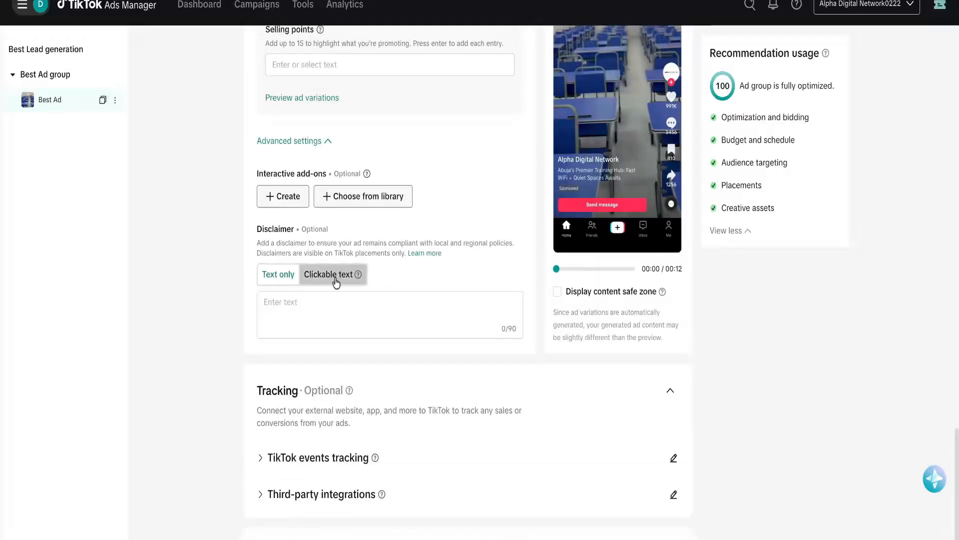
{"action": "scroll", "coordinate": [350, 279], "scroll_direction": "down", "scroll_amount": 2}
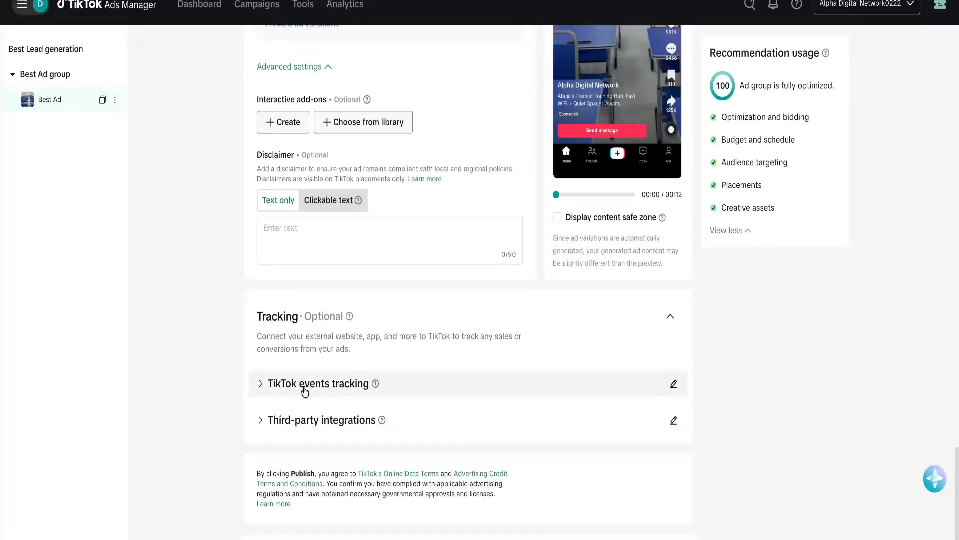
{"action": "left_click", "coordinate": [262, 384]}
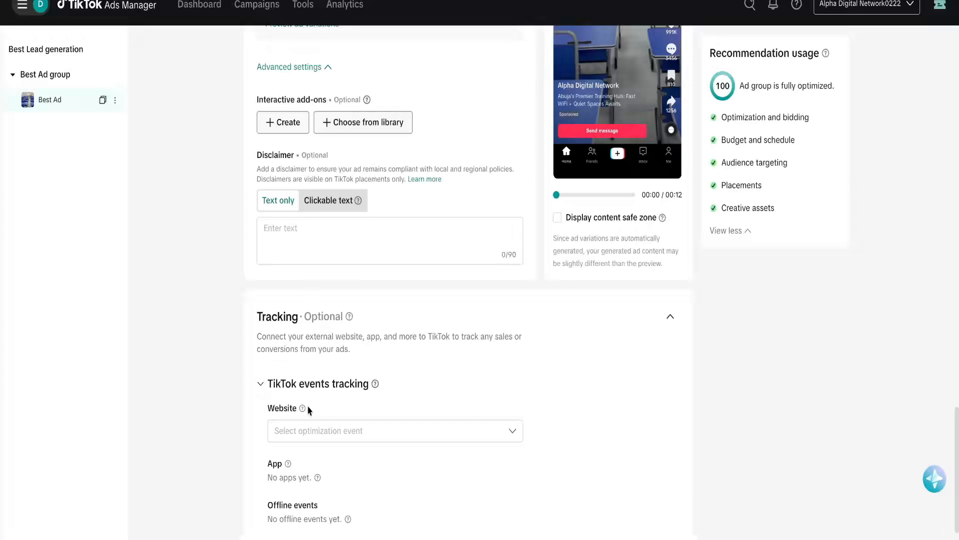
{"action": "scroll", "coordinate": [308, 411], "scroll_direction": "down", "scroll_amount": 1}
{"action": "scroll", "coordinate": [308, 411], "scroll_direction": "down", "scroll_amount": 3}
{"action": "scroll", "coordinate": [270, 302], "scroll_direction": "down", "scroll_amount": 2}
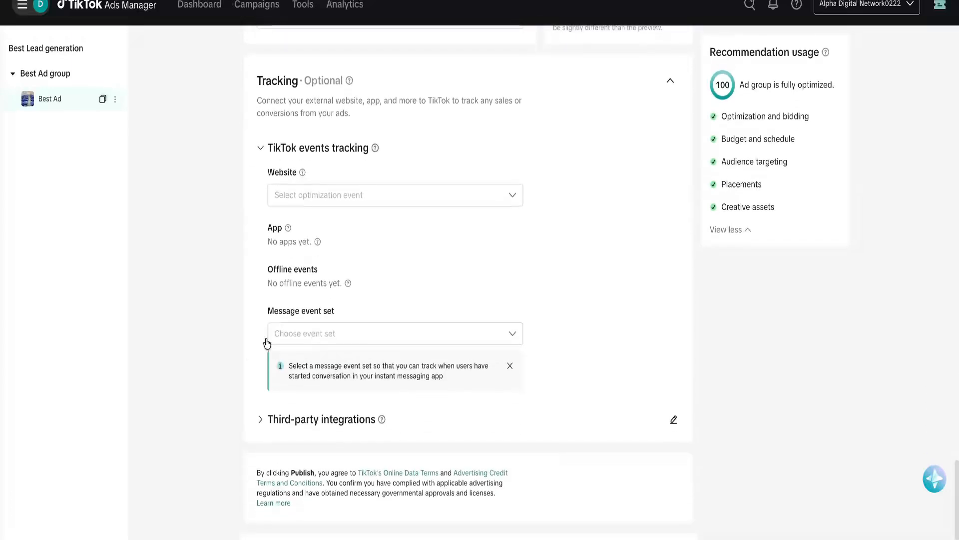
{"action": "left_click", "coordinate": [260, 420]}
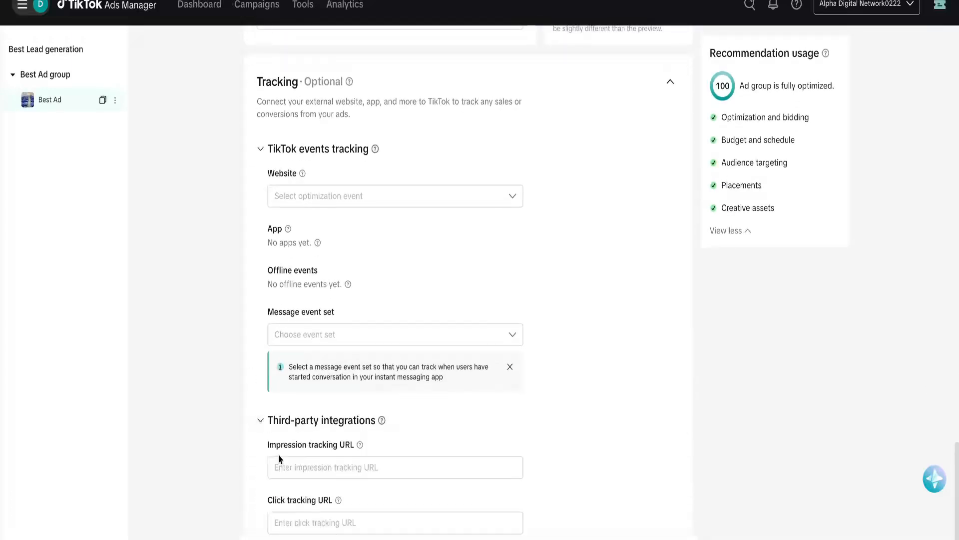
{"action": "scroll", "coordinate": [279, 458], "scroll_direction": "down", "scroll_amount": 2}
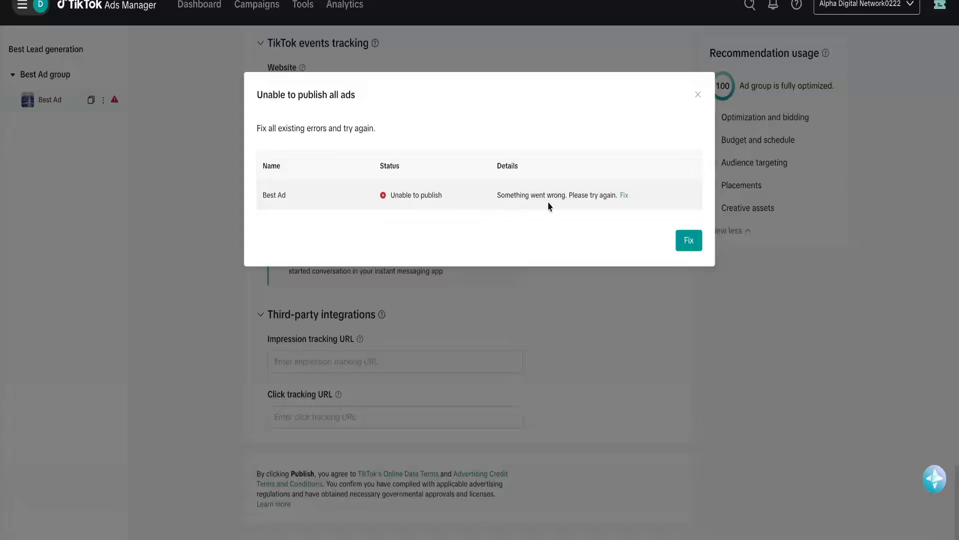
Clear the publishing error with Fix and retry publishing Best Ad.
{"action": "left_click", "coordinate": [689, 241]}
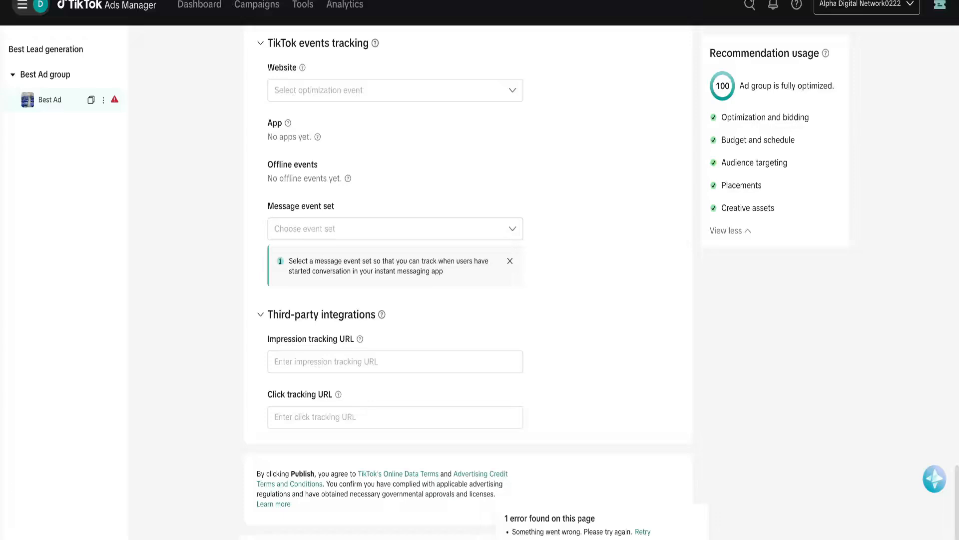
{"action": "left_click", "coordinate": [643, 532]}
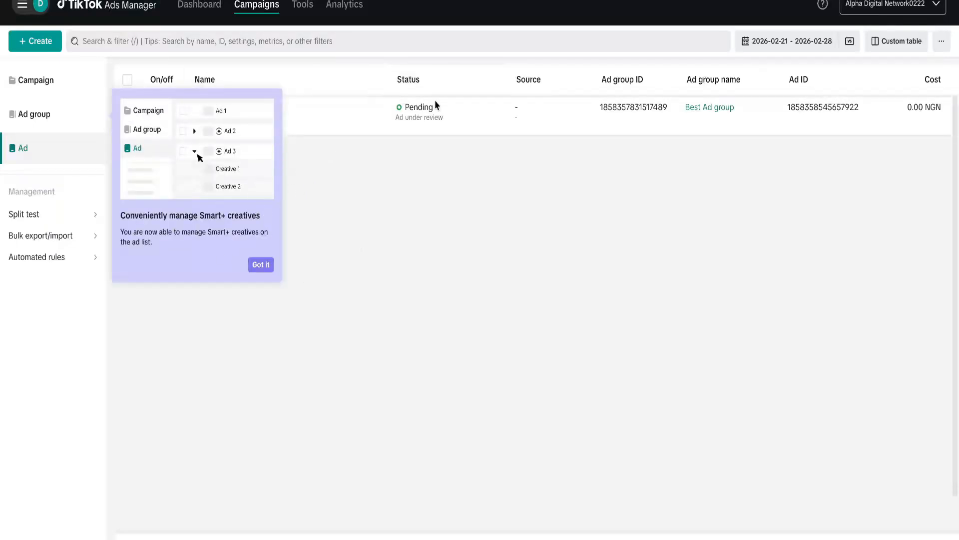
Dismiss the Smart+ creatives tip and check that Best Ad shows Pending — Ad under review.
{"action": "mouse_move", "coordinate": [426, 103]}
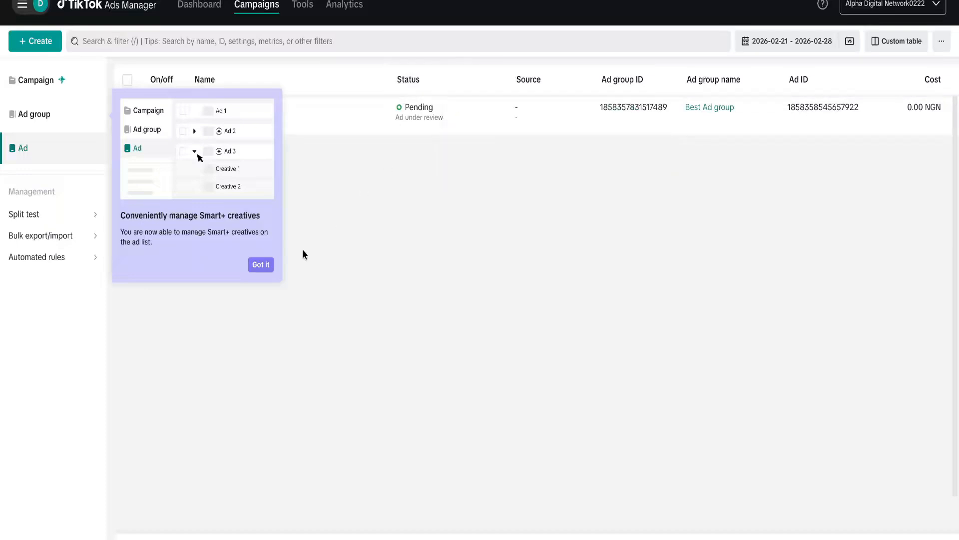
{"action": "left_click", "coordinate": [259, 267]}
{"action": "mouse_move", "coordinate": [419, 110]}
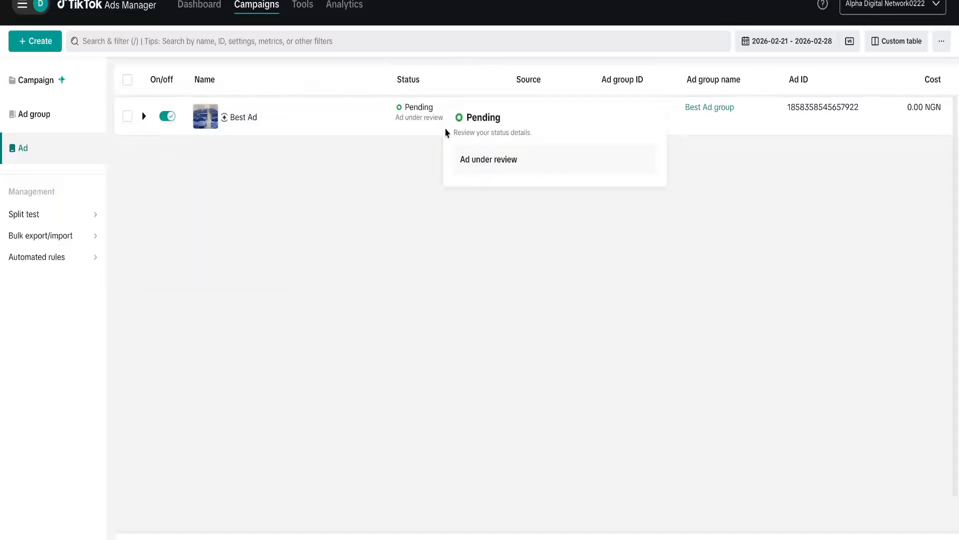